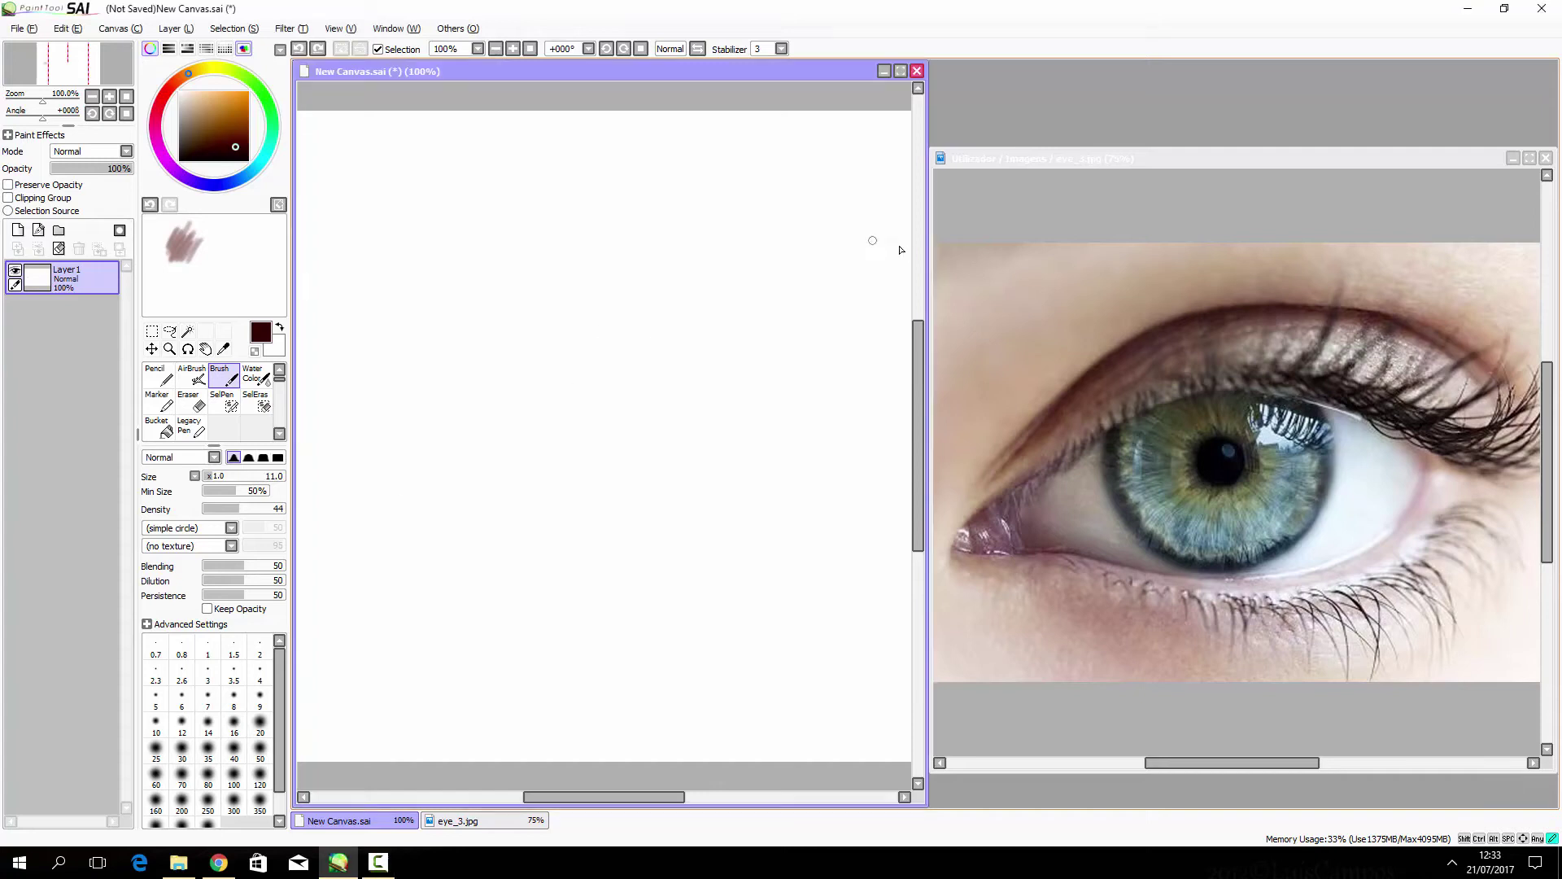
Step: Sketch two grey guide lines, a small pupil circle, and the almond eye outline with lids
left_click_drag(895, 243, 309, 259)
left_click_drag(883, 542, 790, 546)
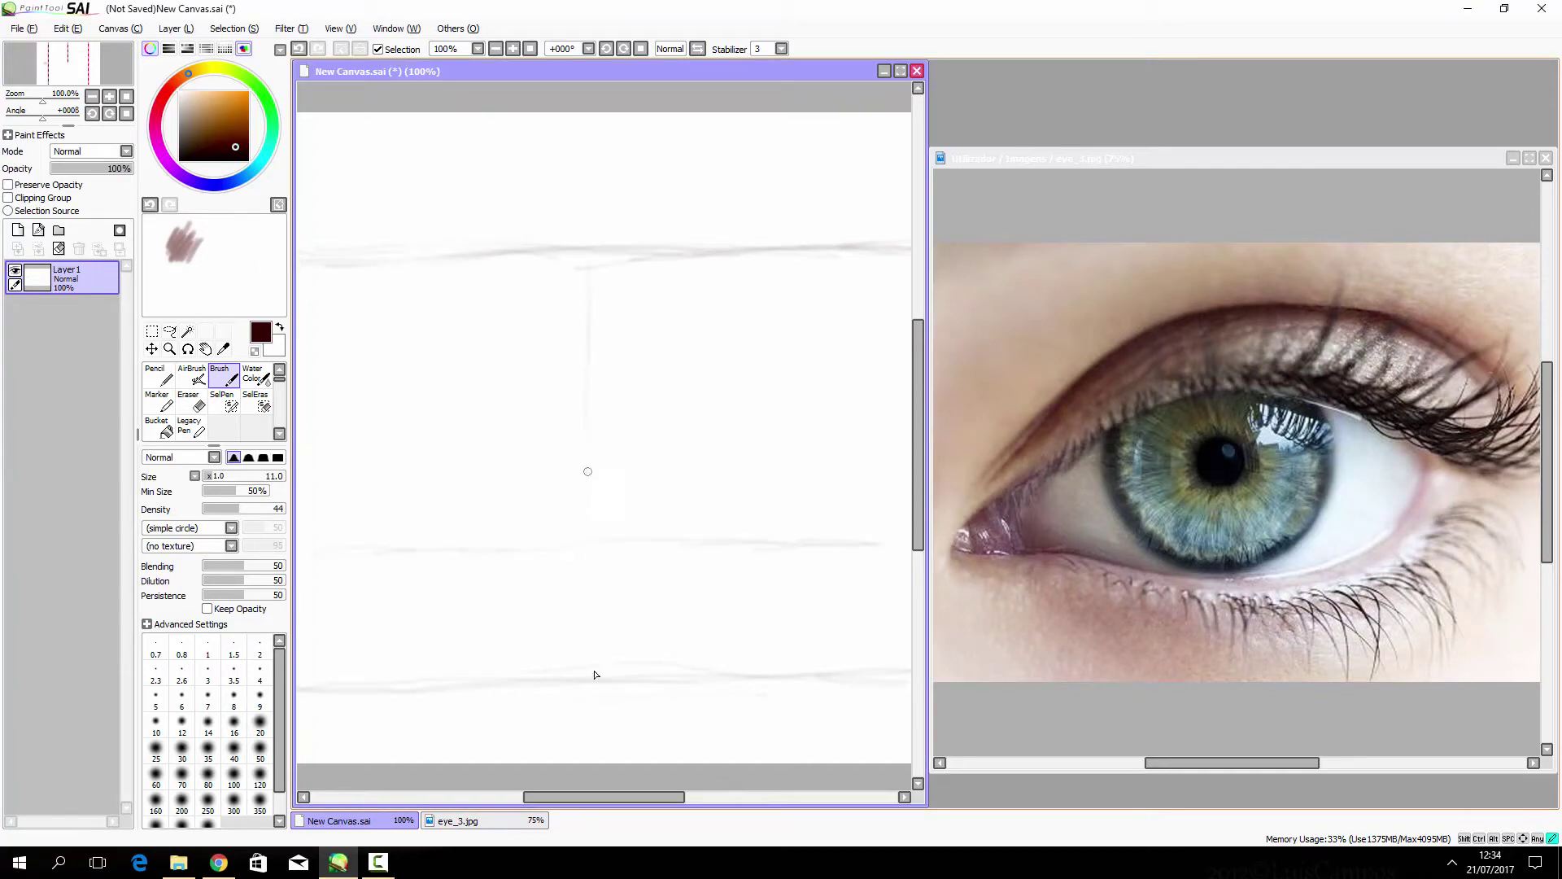
left_click_drag(599, 425, 590, 423)
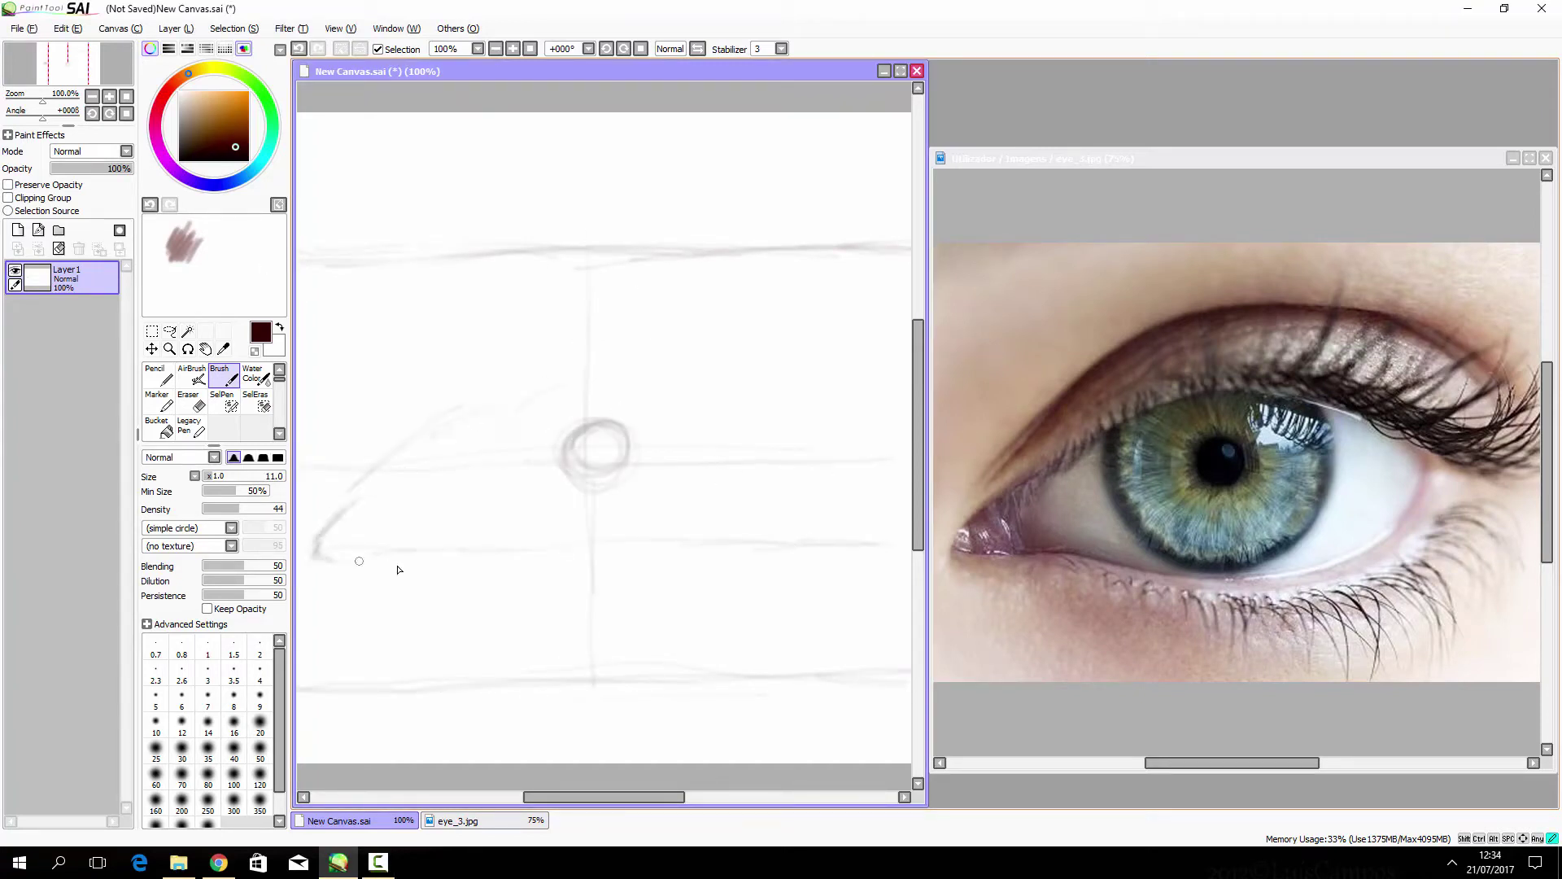
left_click_drag(358, 561, 808, 547)
left_click_drag(879, 462, 691, 574)
mouse_move(342, 512)
left_mouse_down()
mouse_move(600, 391)
mouse_move(842, 460)
mouse_move(478, 411)
left_mouse_up()
Step: Sketch the large outer iris circle and upper-lid crease, and darken the lid outlines
left_click_drag(598, 586, 736, 552)
mouse_move(602, 444)
left_mouse_down()
mouse_move(561, 488)
mouse_move(626, 485)
left_mouse_up()
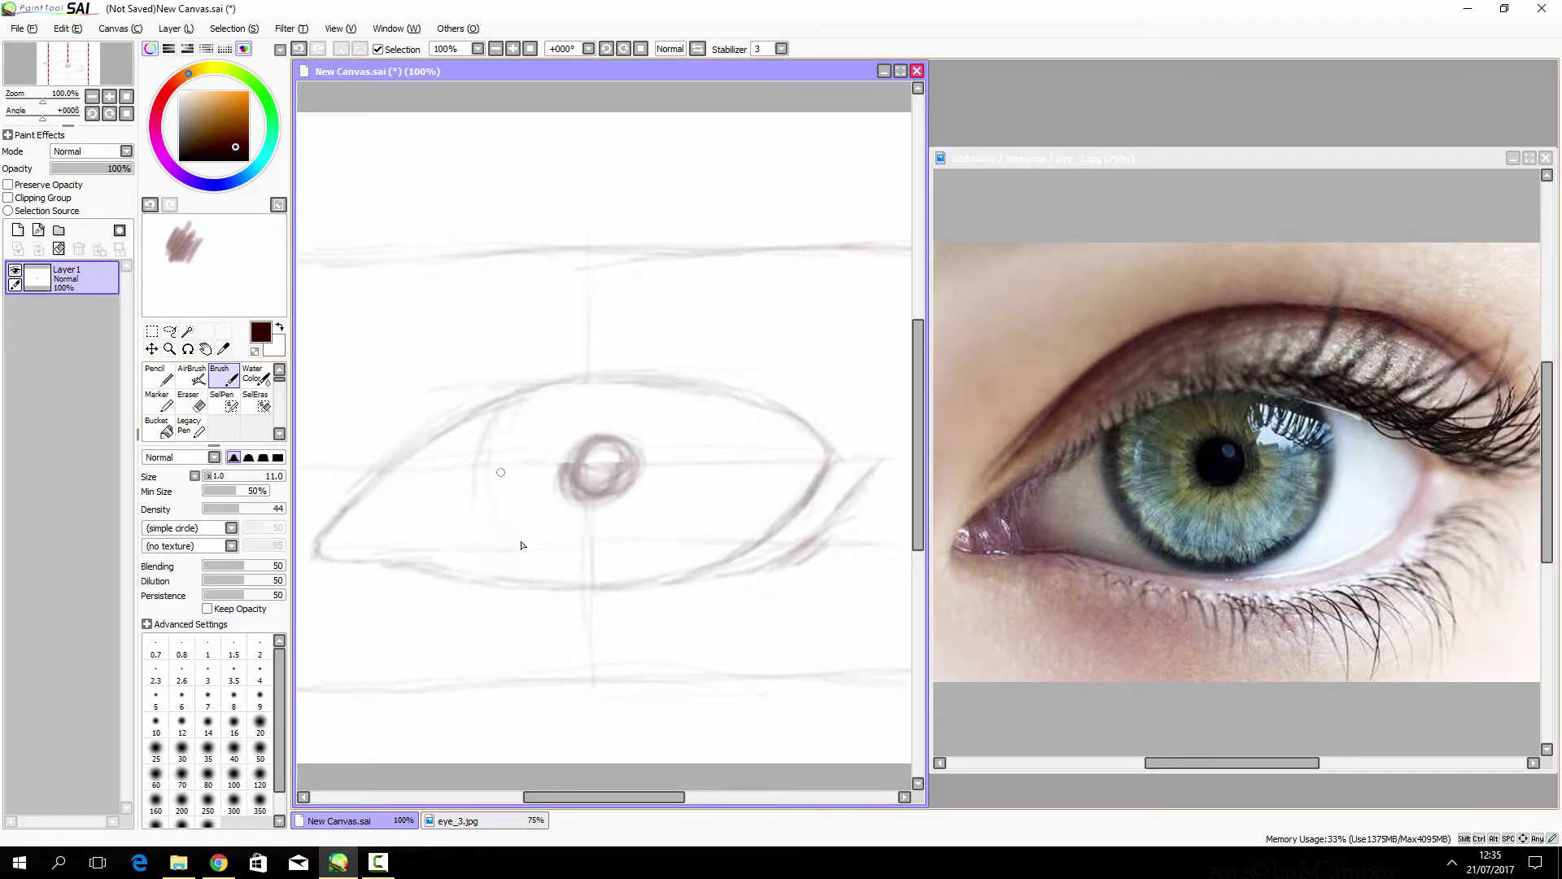
left_click_drag(501, 471, 715, 415)
mouse_move(496, 423)
left_mouse_down()
mouse_move(488, 545)
mouse_move(716, 423)
left_mouse_up()
left_click_drag(358, 431, 505, 333)
left_click_drag(578, 313, 867, 406)
left_click_drag(391, 410, 321, 497)
left_click_drag(846, 504, 757, 573)
left_click_drag(480, 569, 419, 598)
Step: Paint beige skin tone over the upper lid with the brush at size 67
mouse_move(342, 309)
left_mouse_down()
mouse_move(440, 314)
mouse_move(349, 300)
mouse_move(342, 504)
left_mouse_up()
left_click_drag(390, 440, 863, 407)
mouse_move(618, 285)
left_mouse_down()
mouse_move(428, 315)
mouse_move(887, 268)
mouse_move(326, 261)
left_mouse_up()
left_click_drag(887, 358, 871, 456)
Step: Brush beige skin tone over the lower lid and around the eye corners
left_click_drag(342, 505, 814, 586)
mouse_move(887, 480)
left_mouse_down()
mouse_move(648, 611)
mouse_move(840, 627)
mouse_move(325, 651)
left_mouse_up()
left_click_drag(718, 618, 812, 516)
left_click_drag(887, 456, 342, 456)
left_click_drag(342, 634, 692, 606)
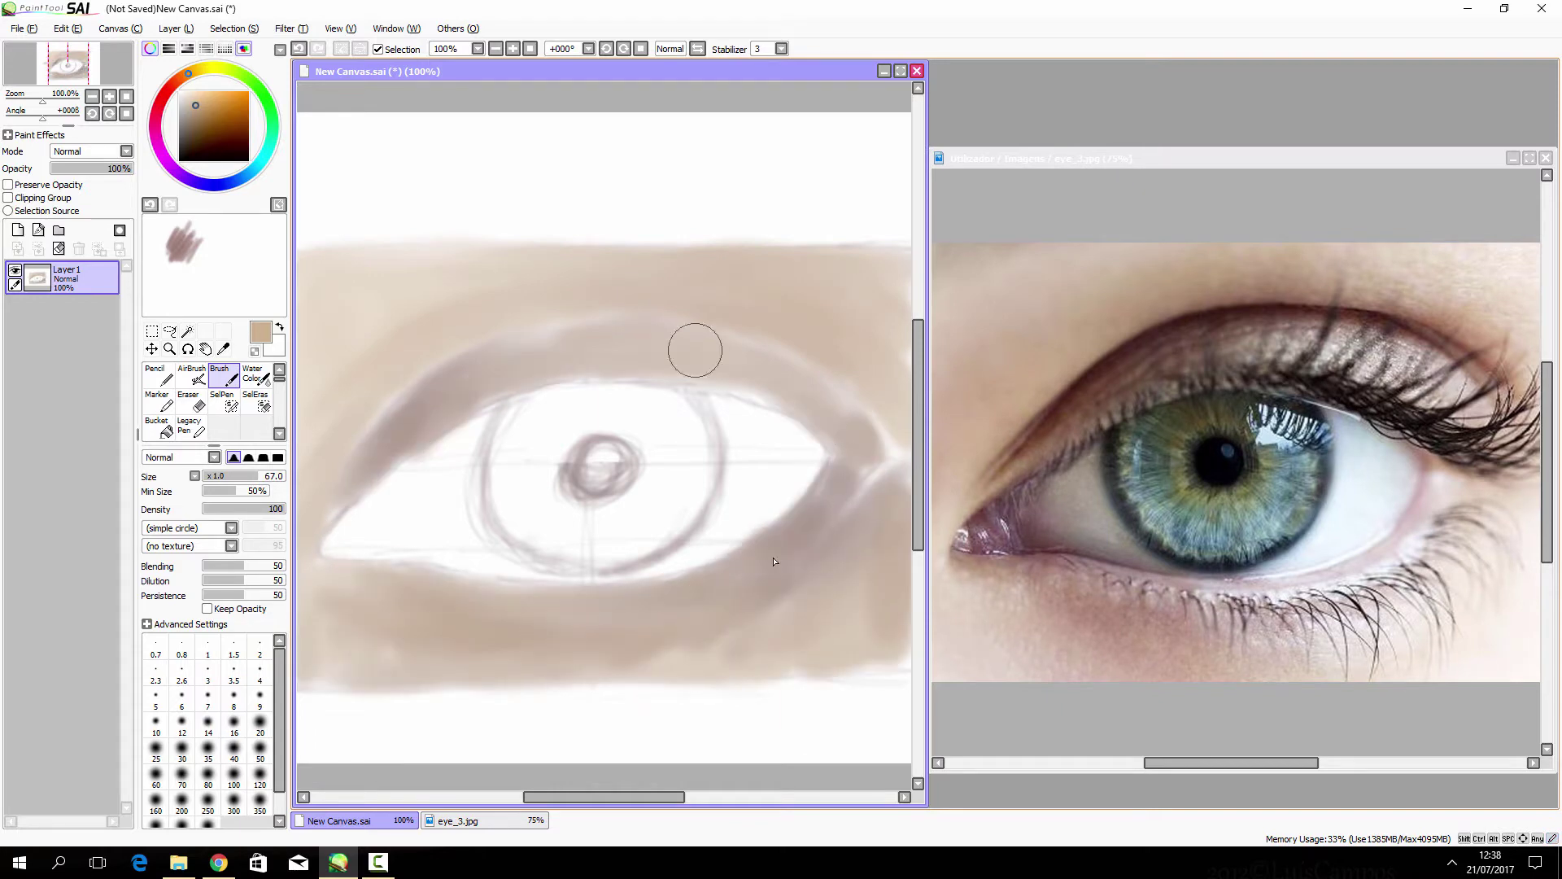
Step: Paint a teal iris and block in the near-white eye white around it
left_click(1139, 488, "alt")
mouse_move(537, 399)
left_mouse_down()
mouse_move(549, 518)
mouse_move(575, 523)
mouse_move(540, 412)
mouse_move(697, 436)
left_mouse_up()
left_click(422, 502, "alt")
mouse_move(421, 502)
left_mouse_down()
mouse_move(489, 551)
mouse_move(821, 447)
left_mouse_up()
mouse_move(446, 464)
left_mouse_down()
mouse_move(785, 447)
mouse_move(575, 401)
left_mouse_up()
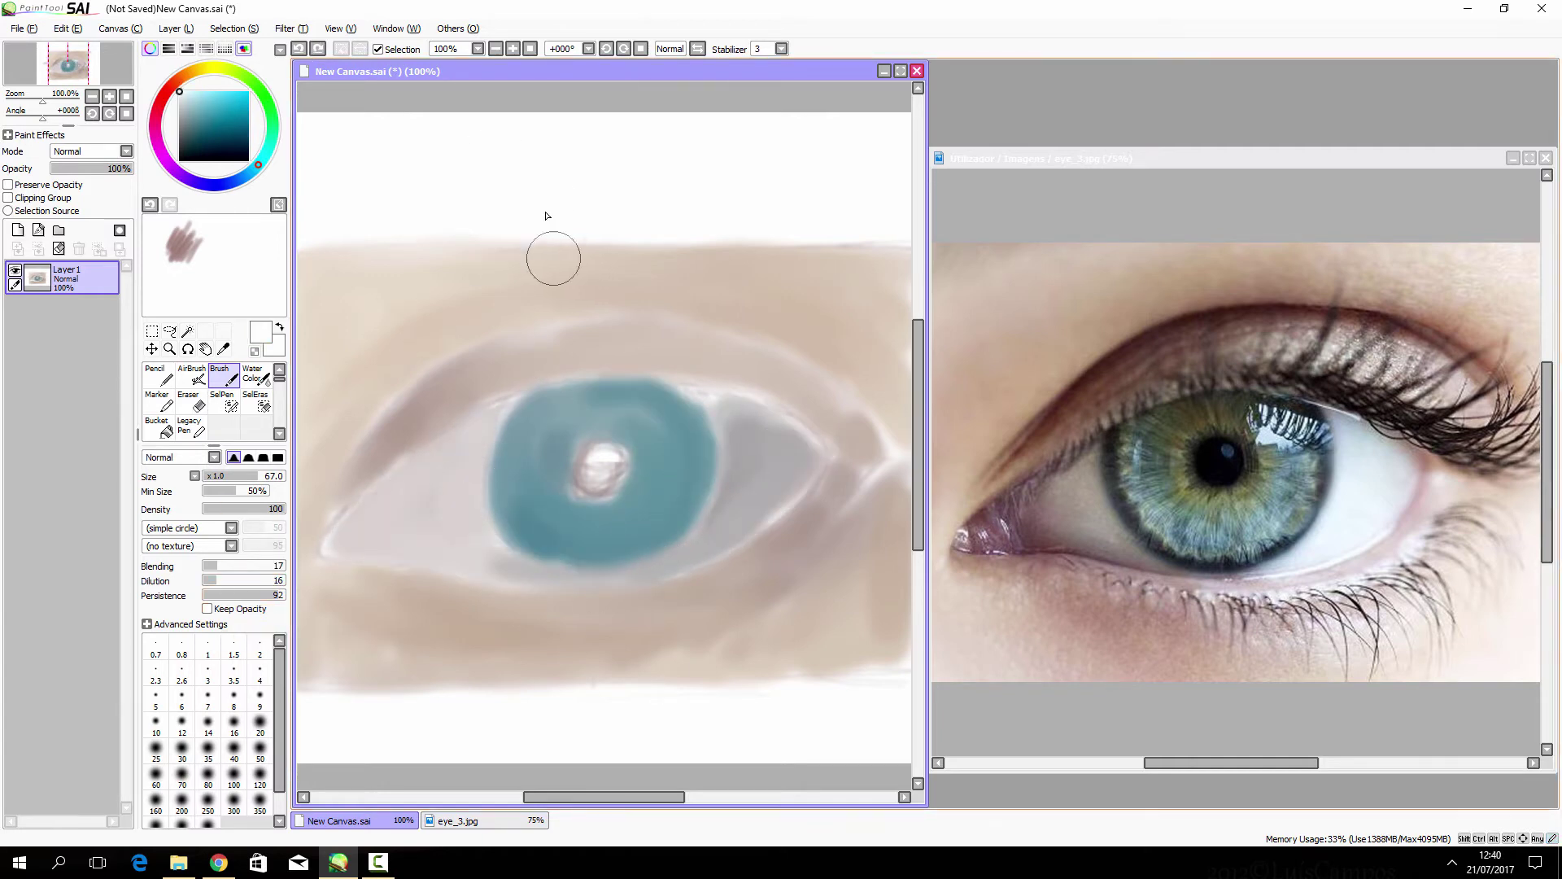
mouse_move(443, 484)
left_mouse_down()
mouse_move(358, 541)
mouse_move(774, 463)
mouse_move(722, 412)
mouse_move(529, 489)
mouse_move(754, 499)
mouse_move(716, 529)
left_mouse_up()
mouse_move(781, 439)
left_mouse_down()
mouse_move(718, 414)
mouse_move(732, 488)
mouse_move(391, 501)
mouse_move(394, 523)
left_mouse_up()
Step: Raise brush blending, dilution and persistence, then repaint the eye white and darken the iris outline
left_click(224, 580)
left_click(213, 595)
left_click(225, 565)
mouse_move(488, 455)
left_mouse_down()
mouse_move(680, 558)
mouse_move(626, 544)
left_mouse_up()
mouse_move(537, 390)
left_mouse_down()
mouse_move(594, 577)
mouse_move(569, 383)
left_mouse_up()
Step: Paint pink at the inner eye corner and blend skin tone over it
left_click(156, 123)
left_click(204, 112)
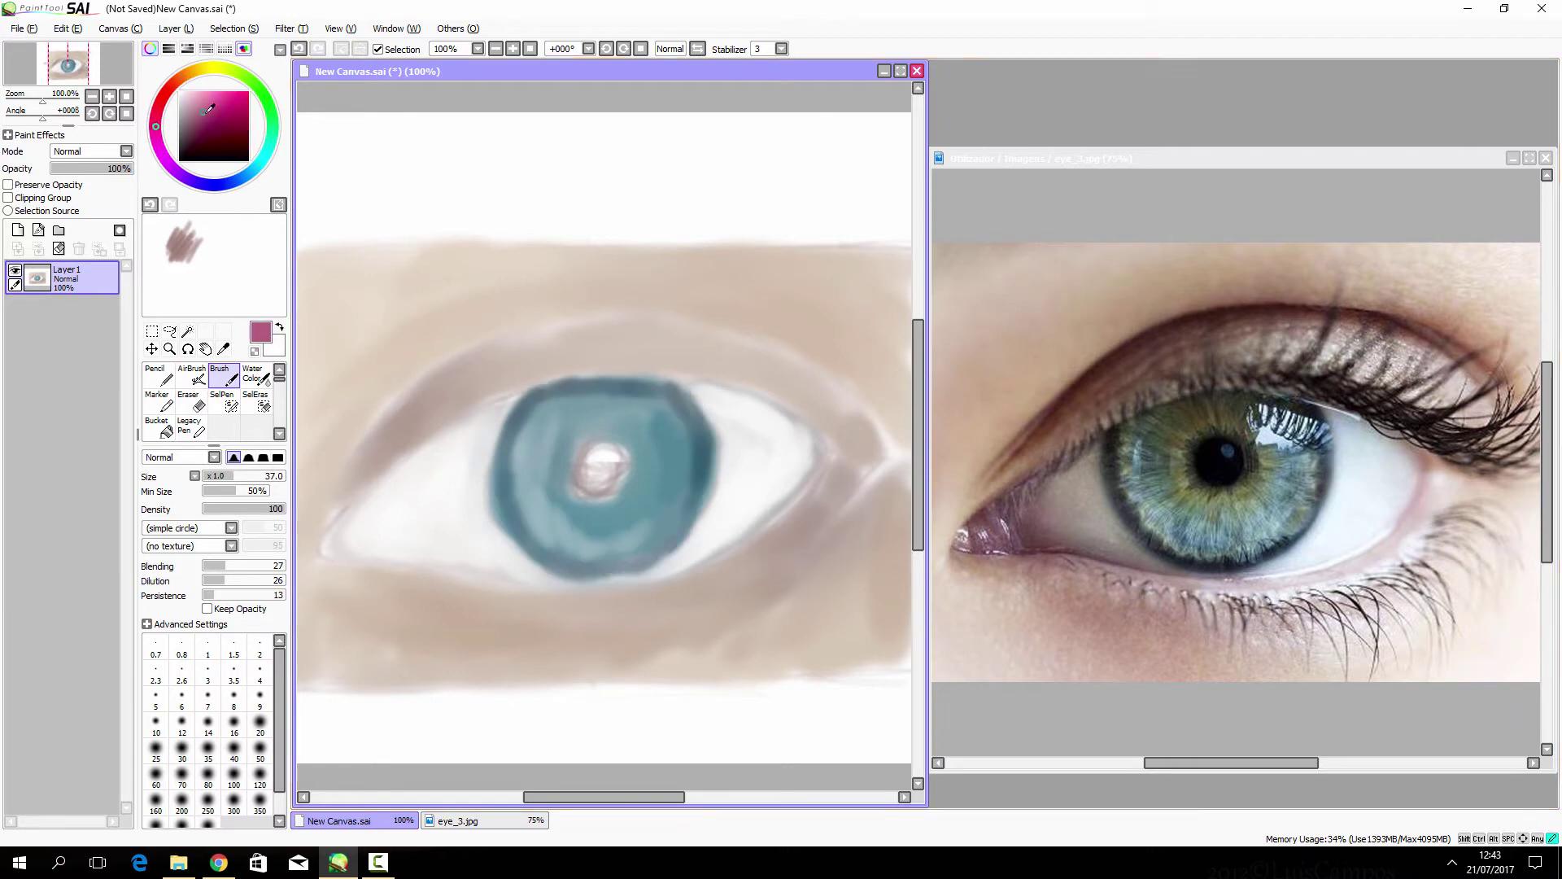
mouse_move(391, 563)
left_mouse_down()
mouse_move(347, 511)
mouse_move(329, 561)
left_mouse_up()
left_click(317, 578, "alt")
mouse_move(321, 488)
left_mouse_down()
mouse_move(342, 578)
mouse_move(488, 598)
left_mouse_up()
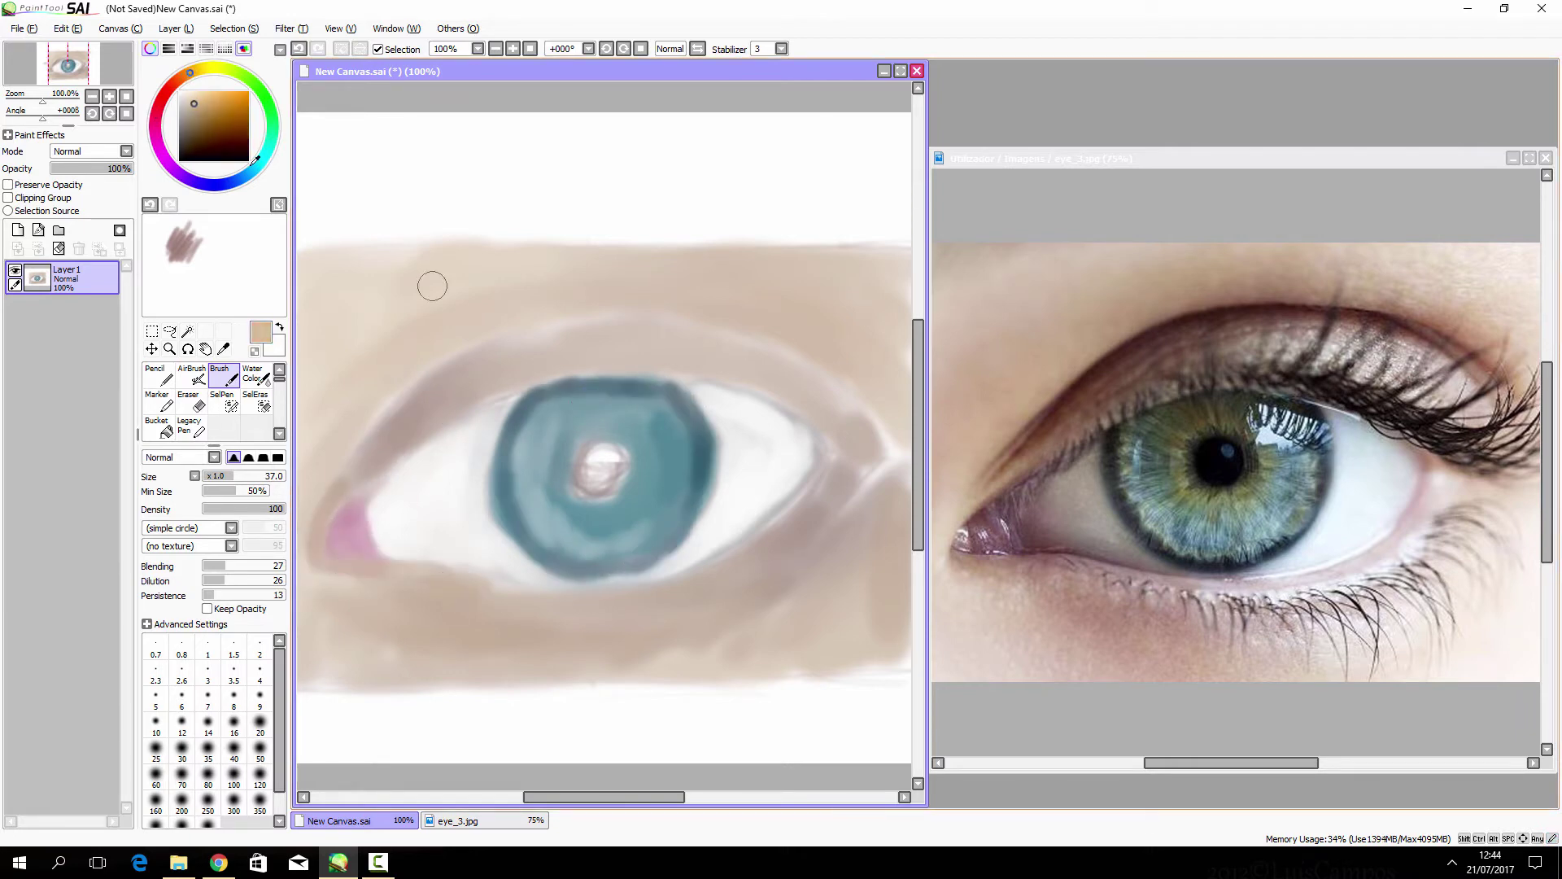
Step: Paint a black pupil and darken the iris outline and upper rim
left_click(248, 159)
left_click_drag(586, 455, 602, 488)
mouse_move(520, 391)
left_mouse_down()
mouse_move(699, 488)
mouse_move(618, 577)
mouse_move(708, 382)
left_mouse_up()
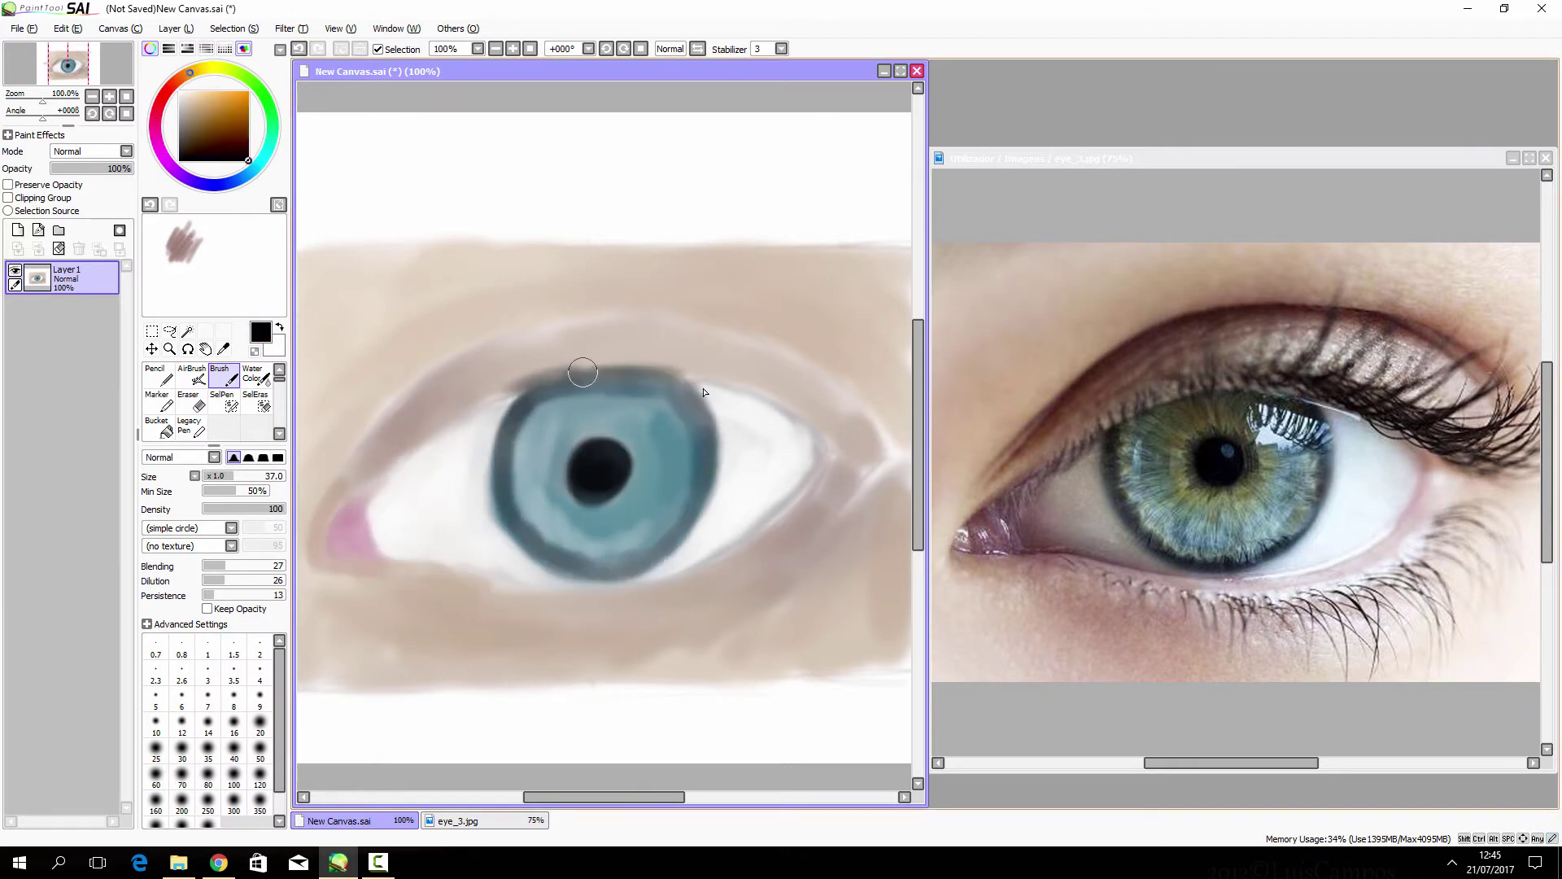
Step: Paint a brown crease across the upper lid with lower density, new brush tip, higher blending and dilution
left_click(218, 132)
left_click_drag(472, 367, 358, 480)
left_click(237, 508)
left_click(277, 458)
left_click_drag(415, 431, 621, 313)
mouse_move(325, 496)
left_mouse_down()
mouse_move(516, 327)
mouse_move(682, 343)
mouse_move(777, 378)
left_mouse_up()
left_click(244, 566)
left_click(241, 580)
mouse_move(488, 382)
left_mouse_down()
mouse_move(773, 350)
mouse_move(862, 419)
left_mouse_up()
Step: Deepen the upper-lid crease in black at reduced blending and dilution, then lower brush density
left_click(248, 160)
left_click(207, 566)
left_click(208, 580)
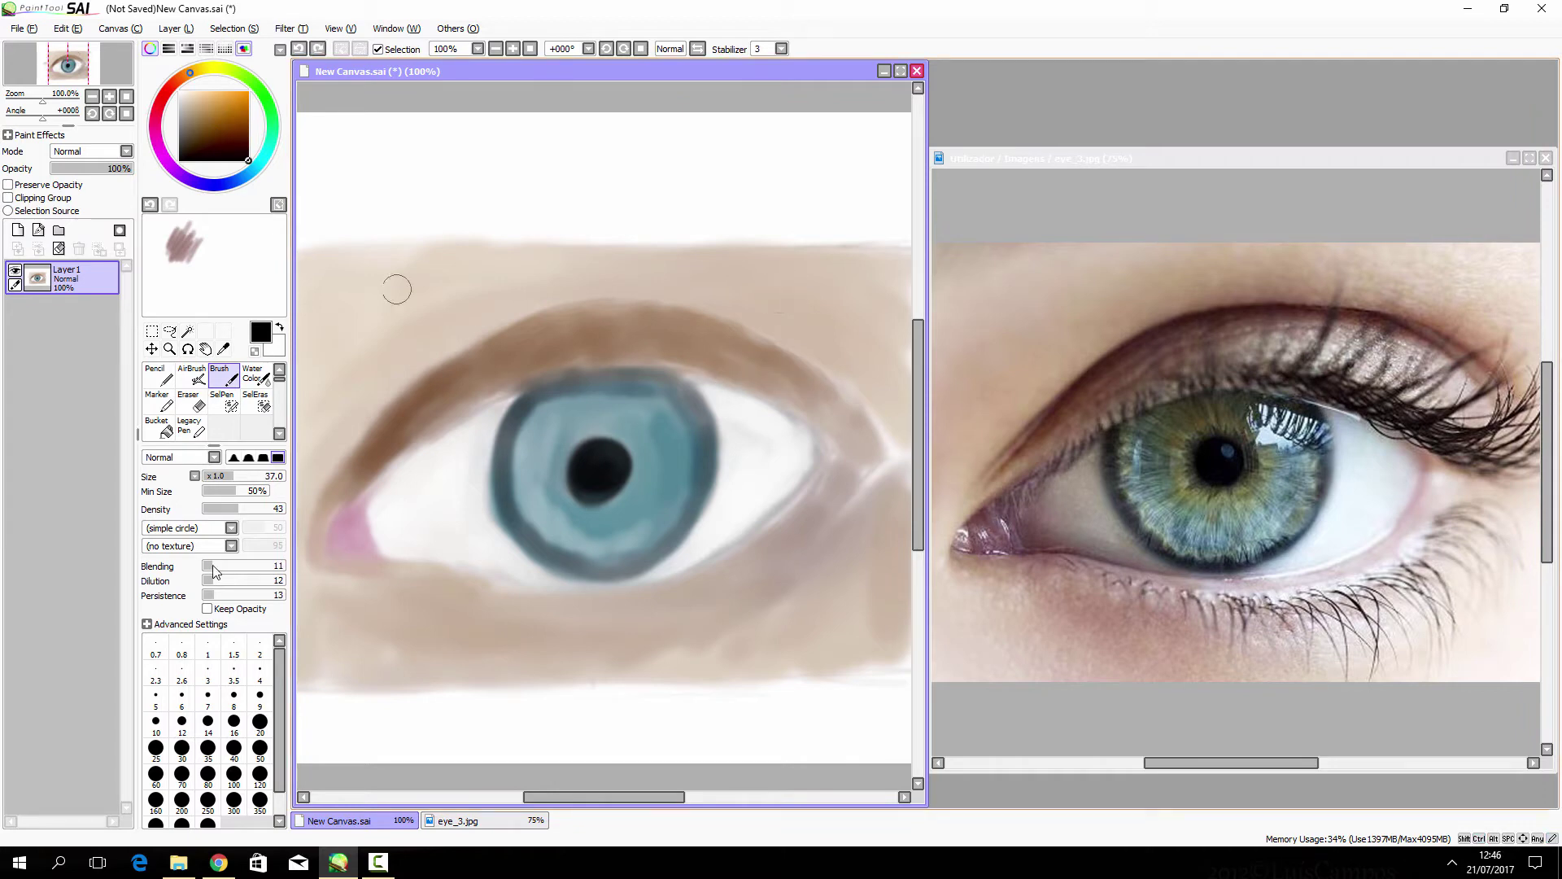
mouse_move(439, 391)
left_mouse_down()
mouse_move(504, 356)
mouse_move(855, 431)
mouse_move(395, 475)
left_mouse_up()
left_click(504, 356, "alt")
left_click(213, 509)
left_click(781, 423, "alt")
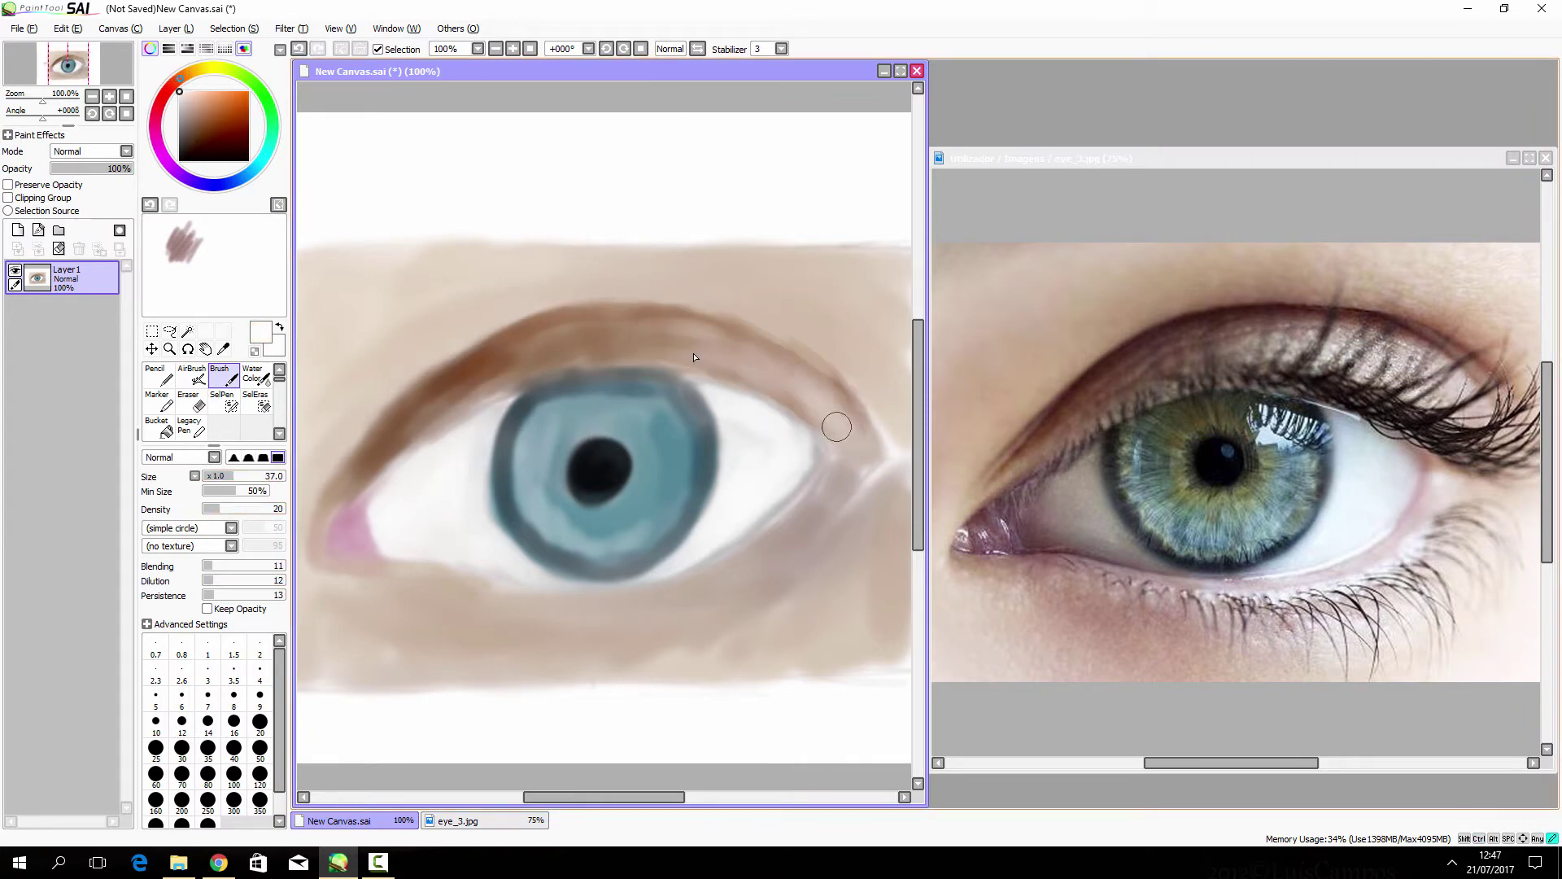
Step: Paint olive and blue tones around the pupil in the iris
left_click(199, 69)
left_click(220, 119)
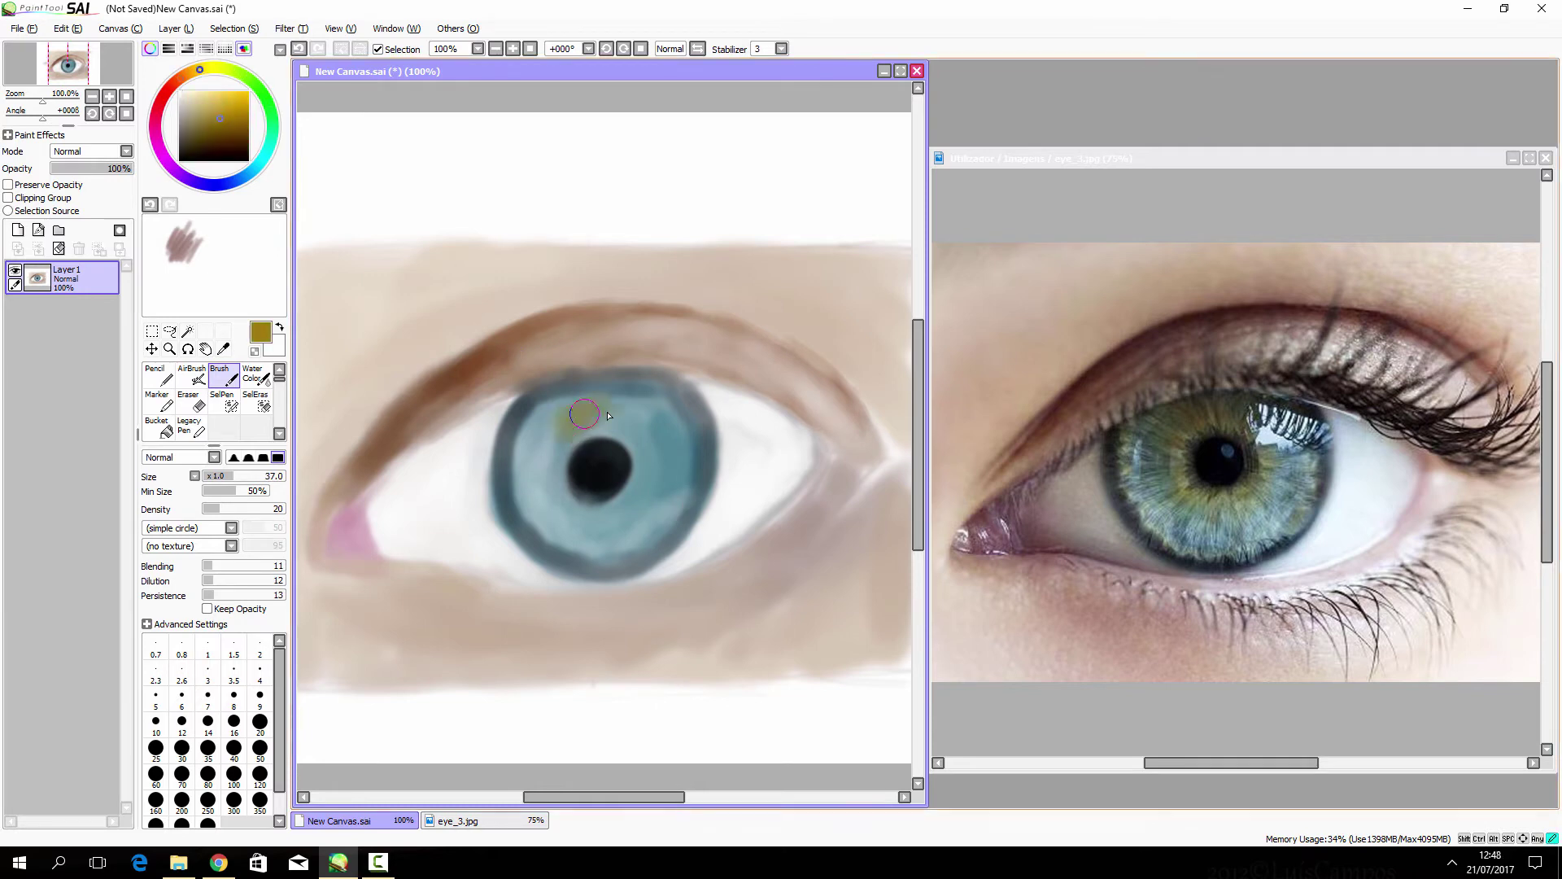
mouse_move(569, 406)
left_mouse_down()
mouse_move(626, 490)
mouse_move(626, 423)
left_mouse_up()
mouse_move(521, 415)
left_mouse_down()
mouse_move(504, 504)
mouse_move(553, 554)
left_mouse_up()
Step: Paint pinkish lines along the upper and lower lids
left_click(228, 110)
left_click(183, 79)
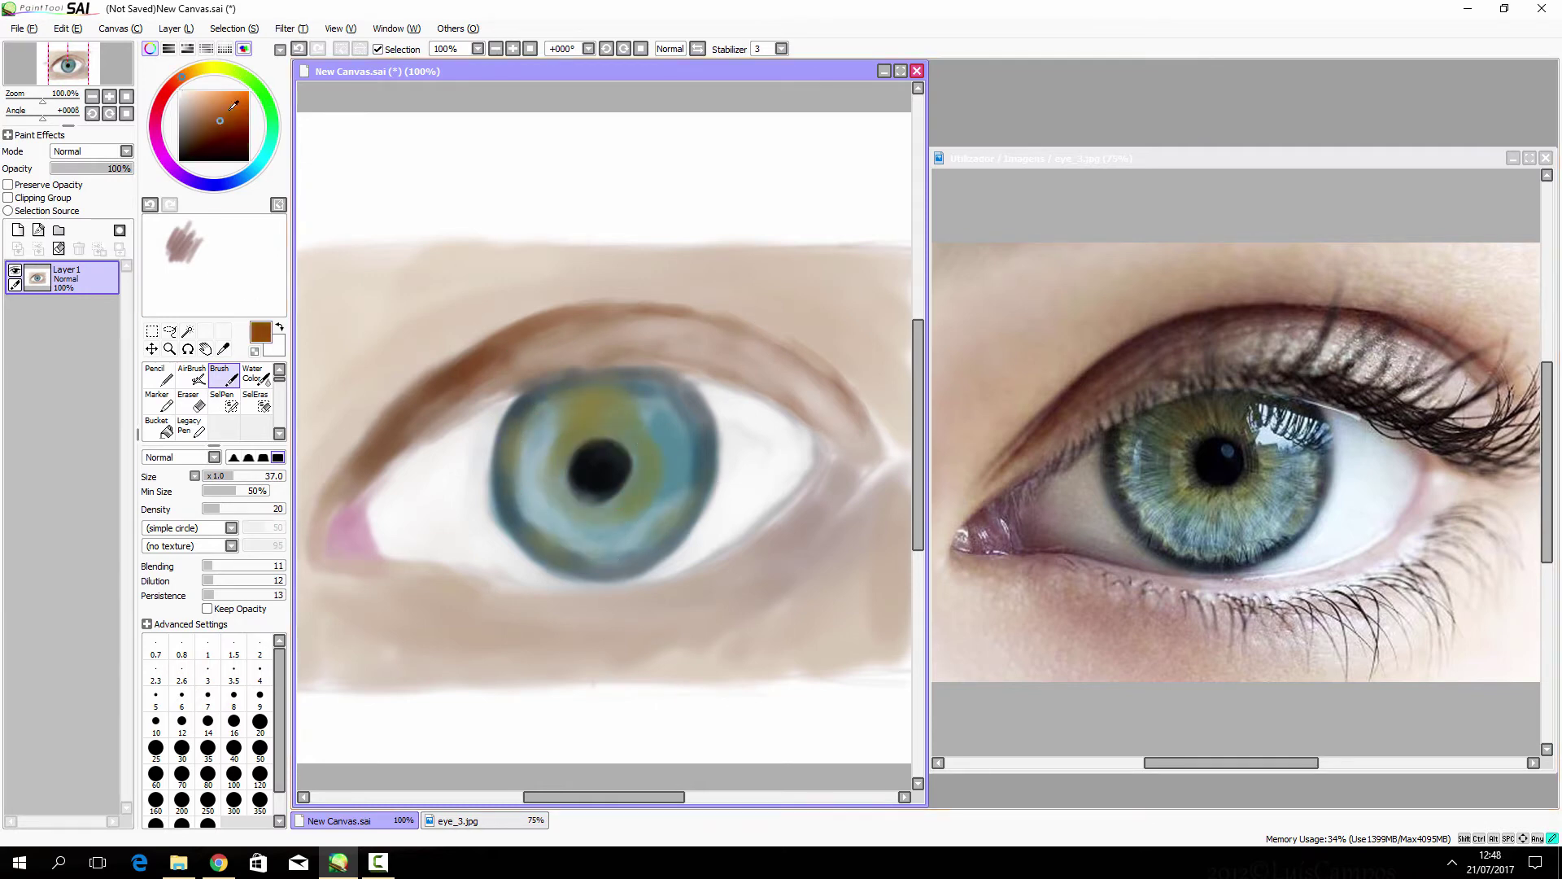
left_click_drag(182, 79, 155, 119)
left_click(196, 104)
left_click_drag(814, 334, 407, 391)
left_click_drag(325, 537, 537, 594)
mouse_move(708, 570)
left_mouse_down()
mouse_move(821, 472)
mouse_move(529, 618)
mouse_move(439, 615)
left_mouse_up()
Step: Blend beige-tan skin above the upper lid, covering the red lid line
left_click_drag(561, 602, 748, 586)
left_click(186, 74)
mouse_move(326, 472)
left_mouse_down()
mouse_move(463, 339)
mouse_move(895, 350)
left_mouse_up()
mouse_move(570, 321)
left_mouse_down()
mouse_move(341, 488)
mouse_move(218, 476)
left_mouse_up()
left_click(255, 166)
left_click(240, 151)
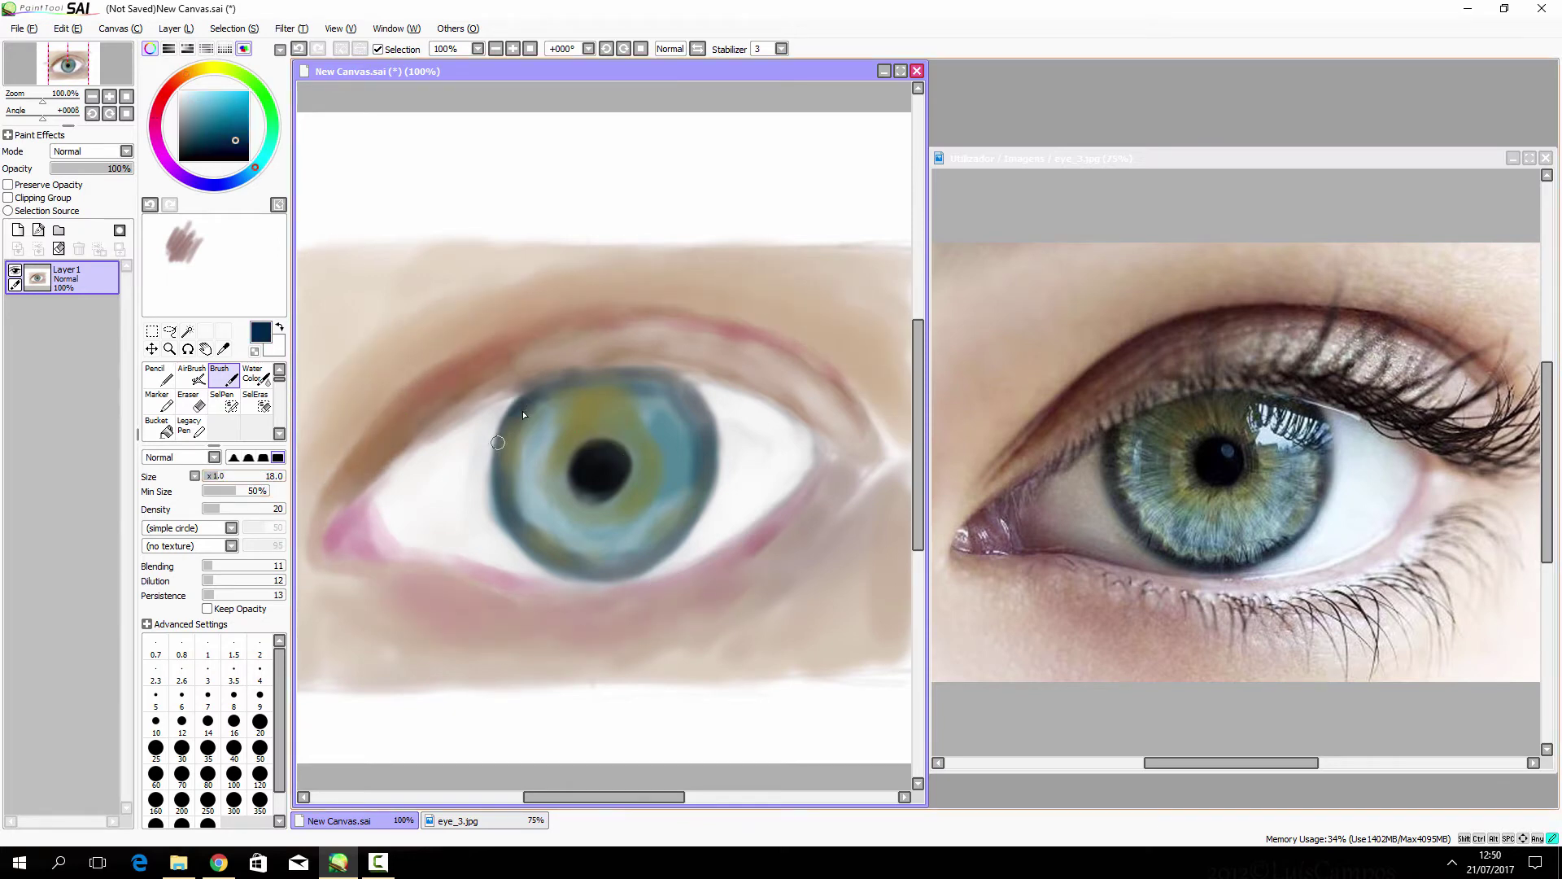
Step: Darken the iris rim all around with dark navy
left_click_drag(521, 407, 500, 484)
left_click_drag(218, 476, 230, 476)
left_click_drag(521, 529, 651, 570)
left_click_drag(700, 382, 667, 553)
left_click_drag(521, 398, 675, 374)
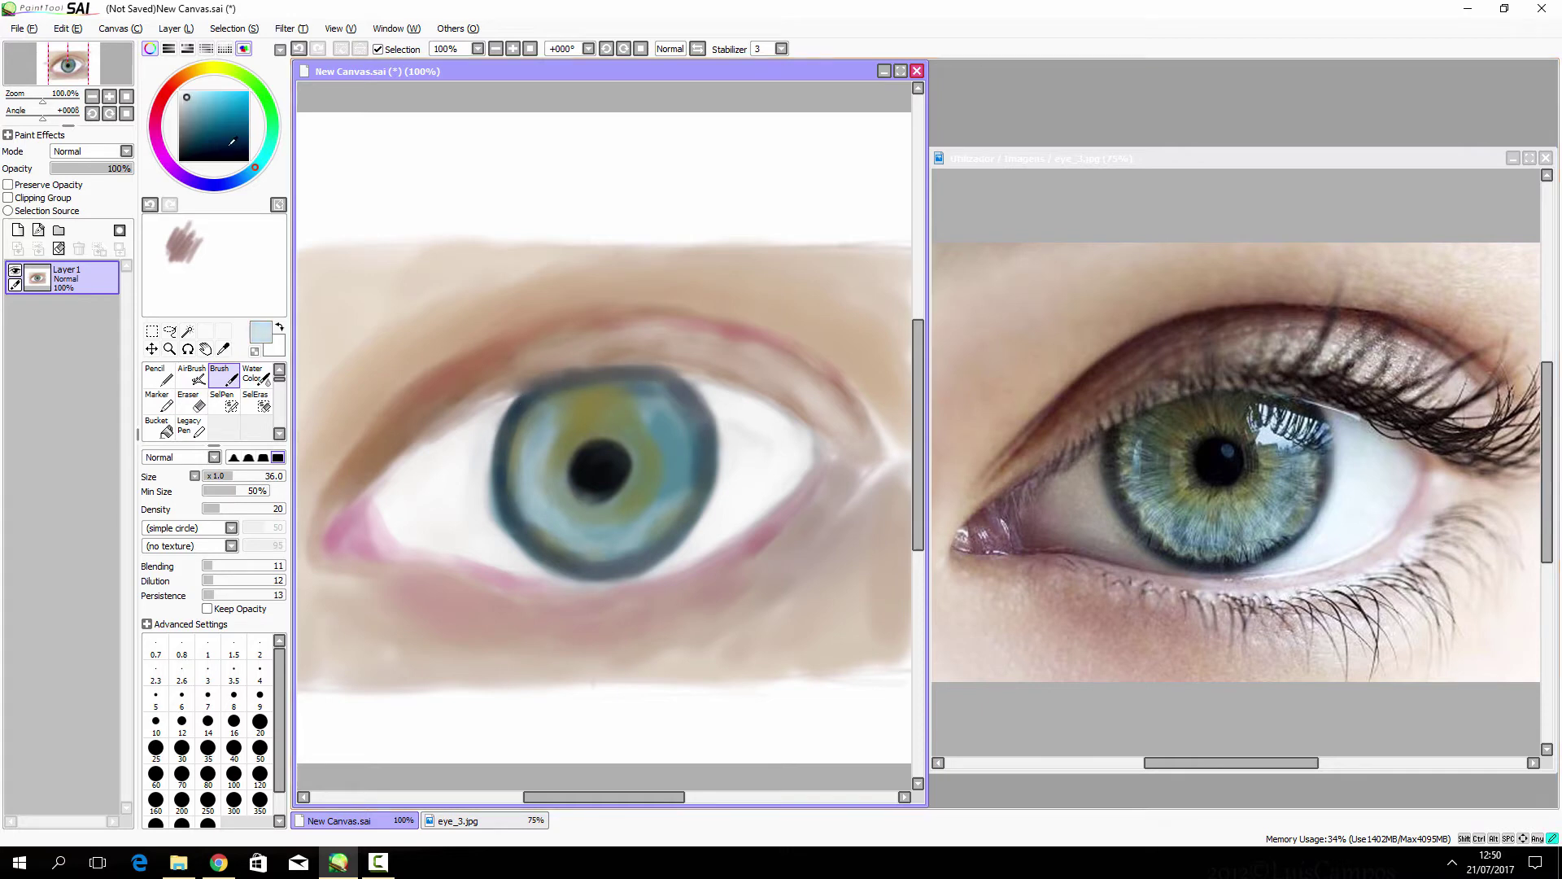
Step: Soften the eye white left of the iris with pale blue-grey and beige at a larger size
left_click(183, 103)
mouse_move(375, 528)
left_mouse_down()
mouse_move(440, 482)
mouse_move(406, 520)
left_mouse_up()
left_click_drag(231, 475, 248, 476)
left_click_drag(383, 529, 505, 456)
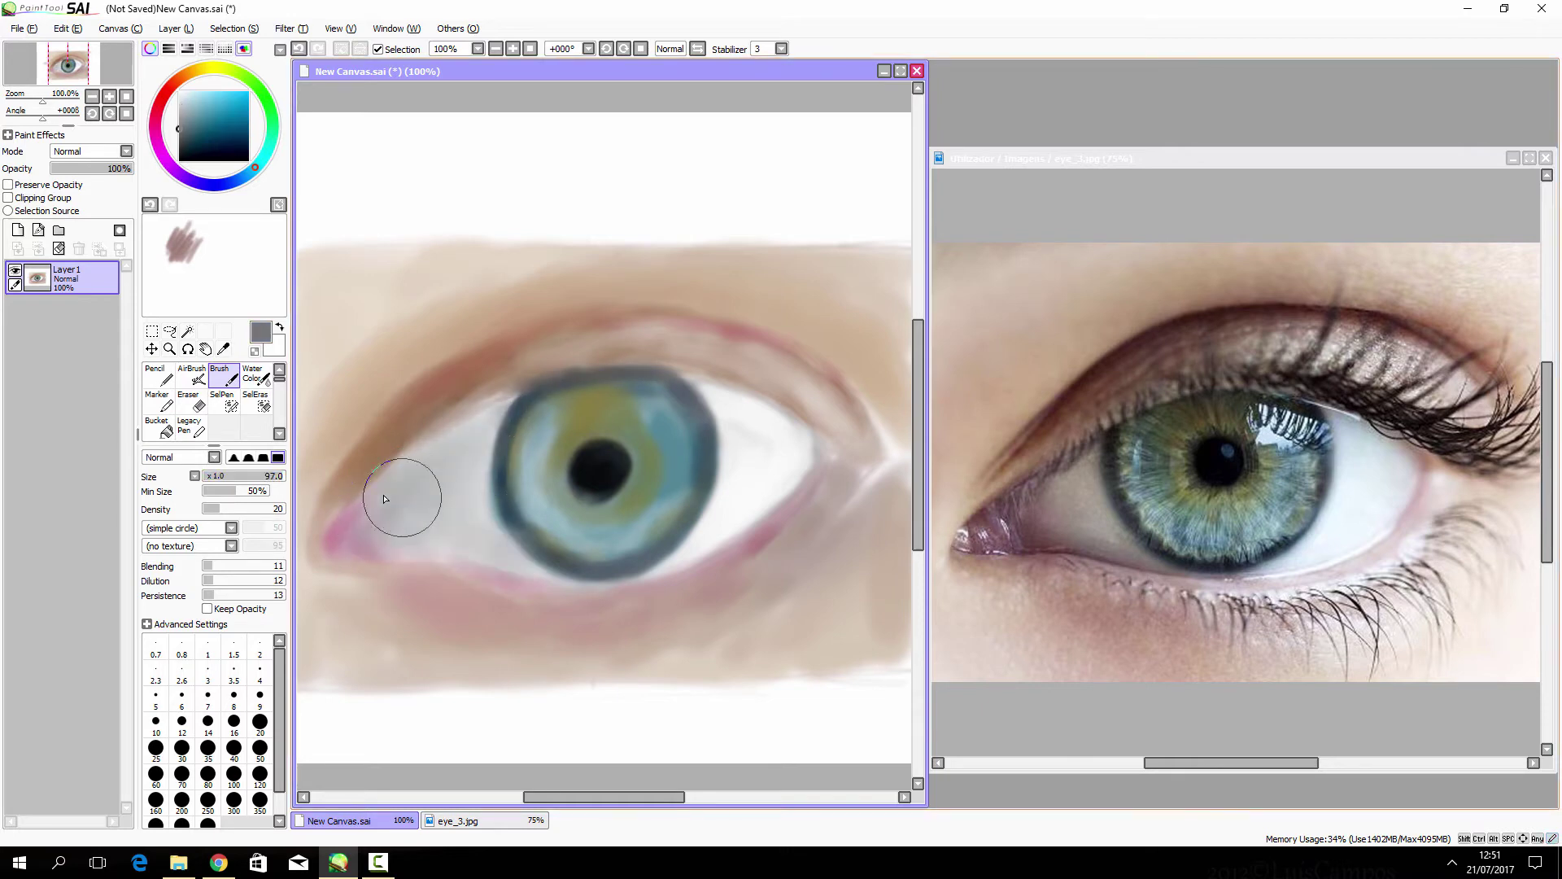
left_click(192, 72)
left_click(188, 96)
left_click_drag(455, 569, 488, 540)
Step: Tint the eye white right of and below the iris pale blue-grey
left_click(258, 165)
left_click_drag(724, 406, 750, 453)
left_click_drag(675, 554, 732, 390)
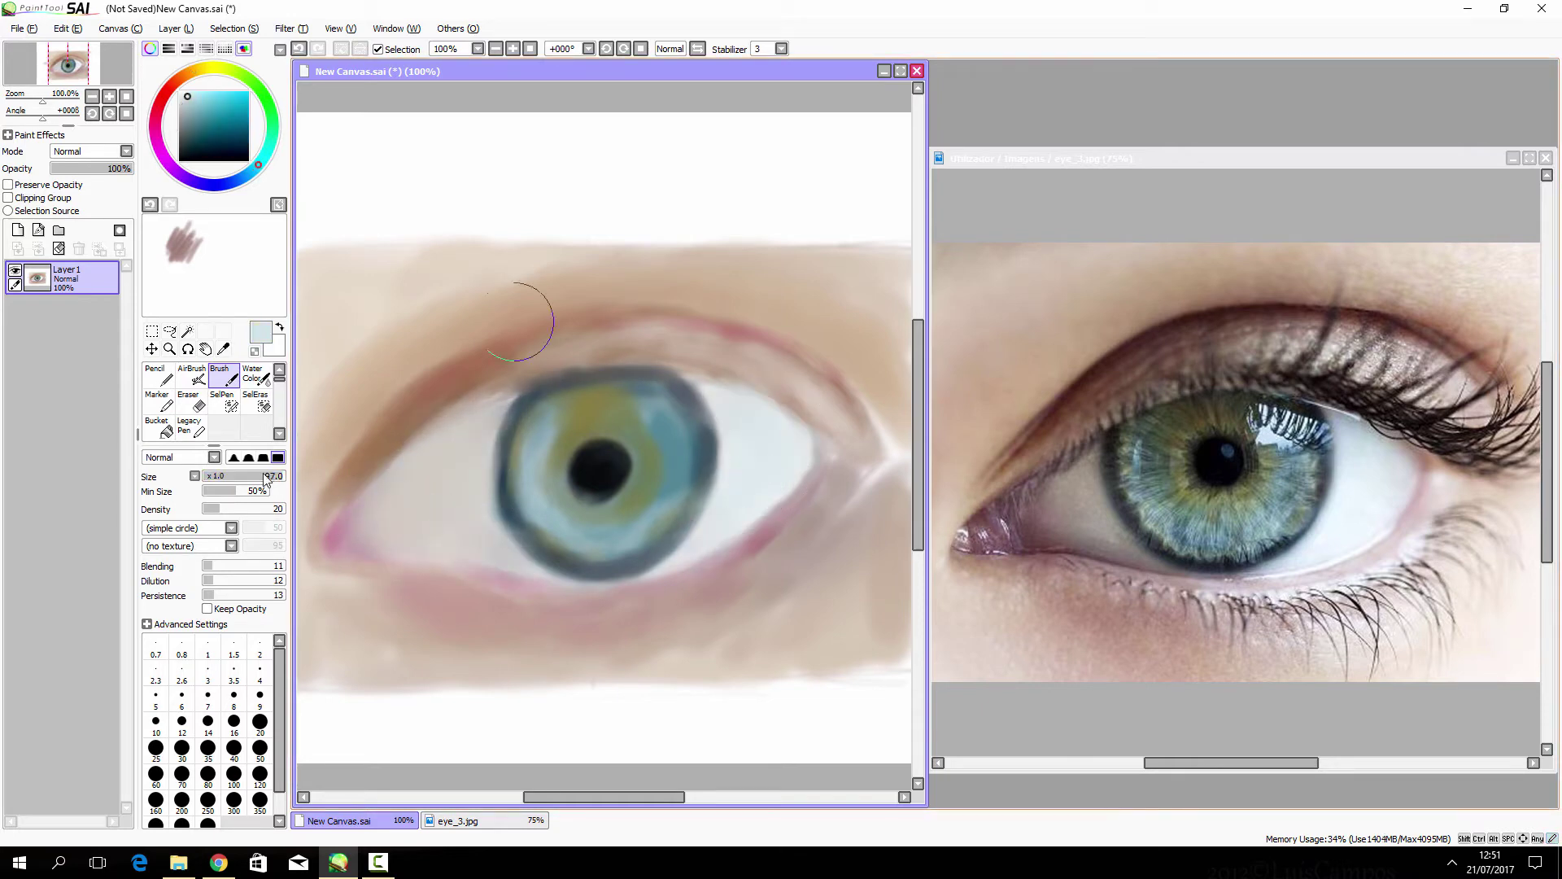
left_click_drag(248, 476, 236, 475)
left_click_drag(486, 558, 482, 556)
Step: Sample skin beige from the painting and smooth the skin right of the eye
left_click(383, 550, "alt")
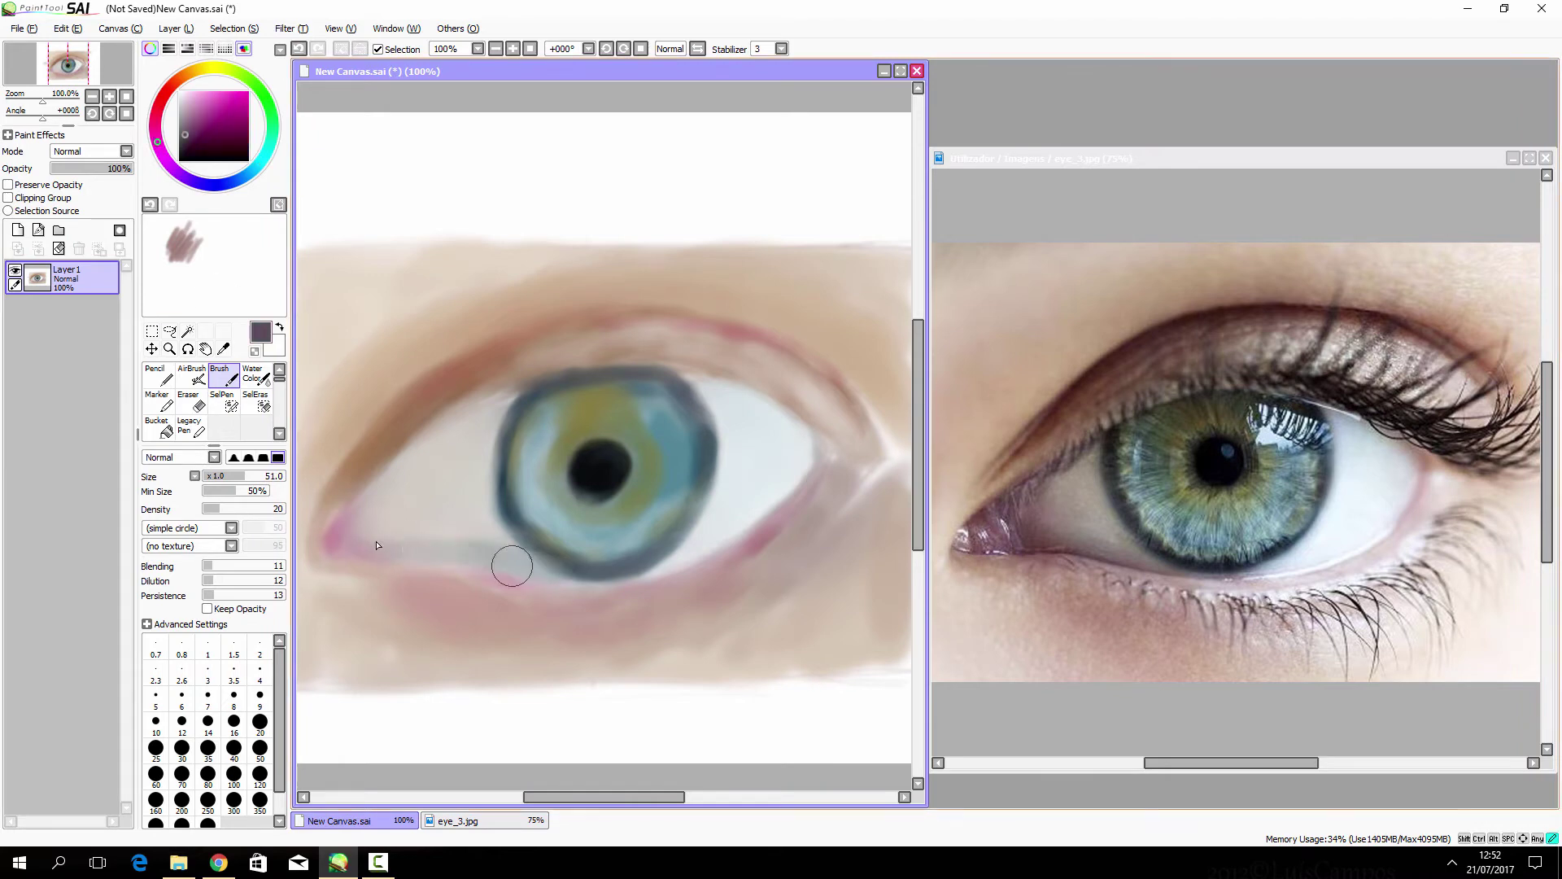
left_click(492, 558, "alt")
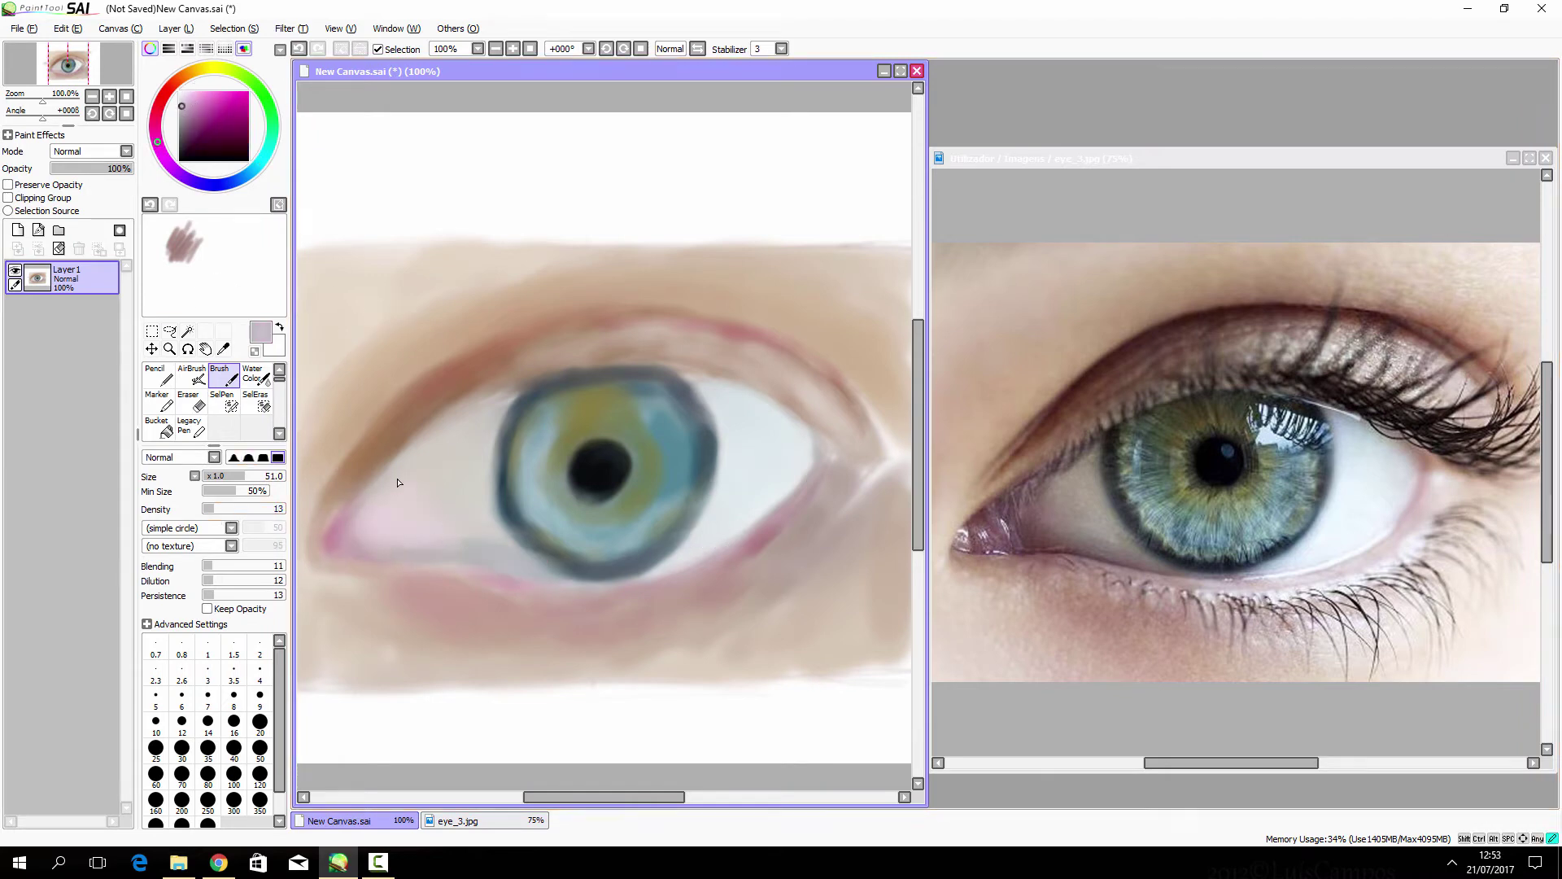
left_click(407, 488, "alt")
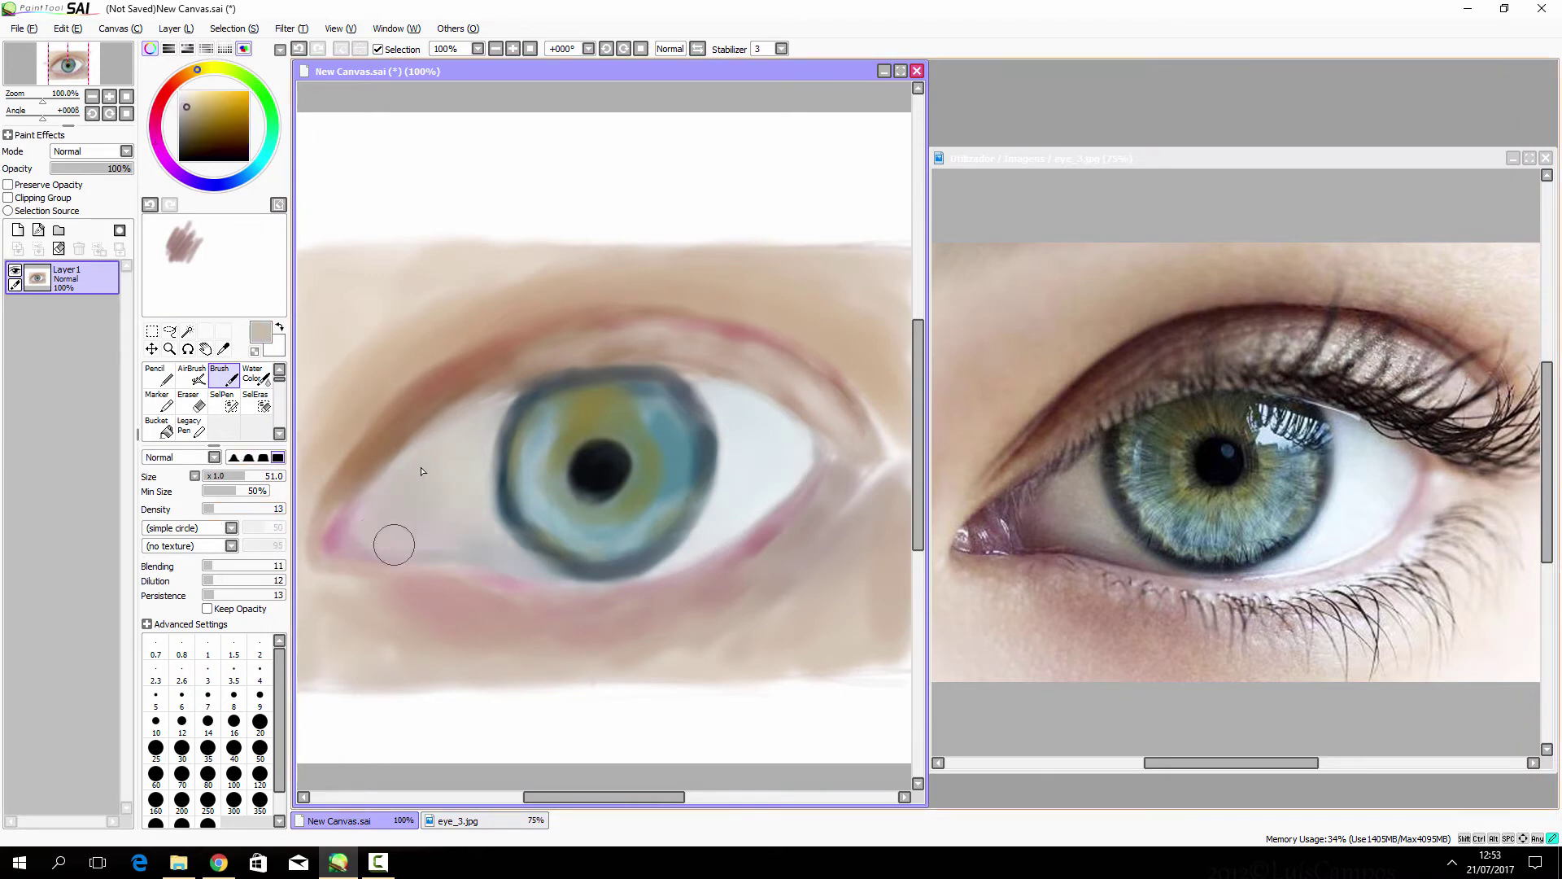
left_click(179, 91)
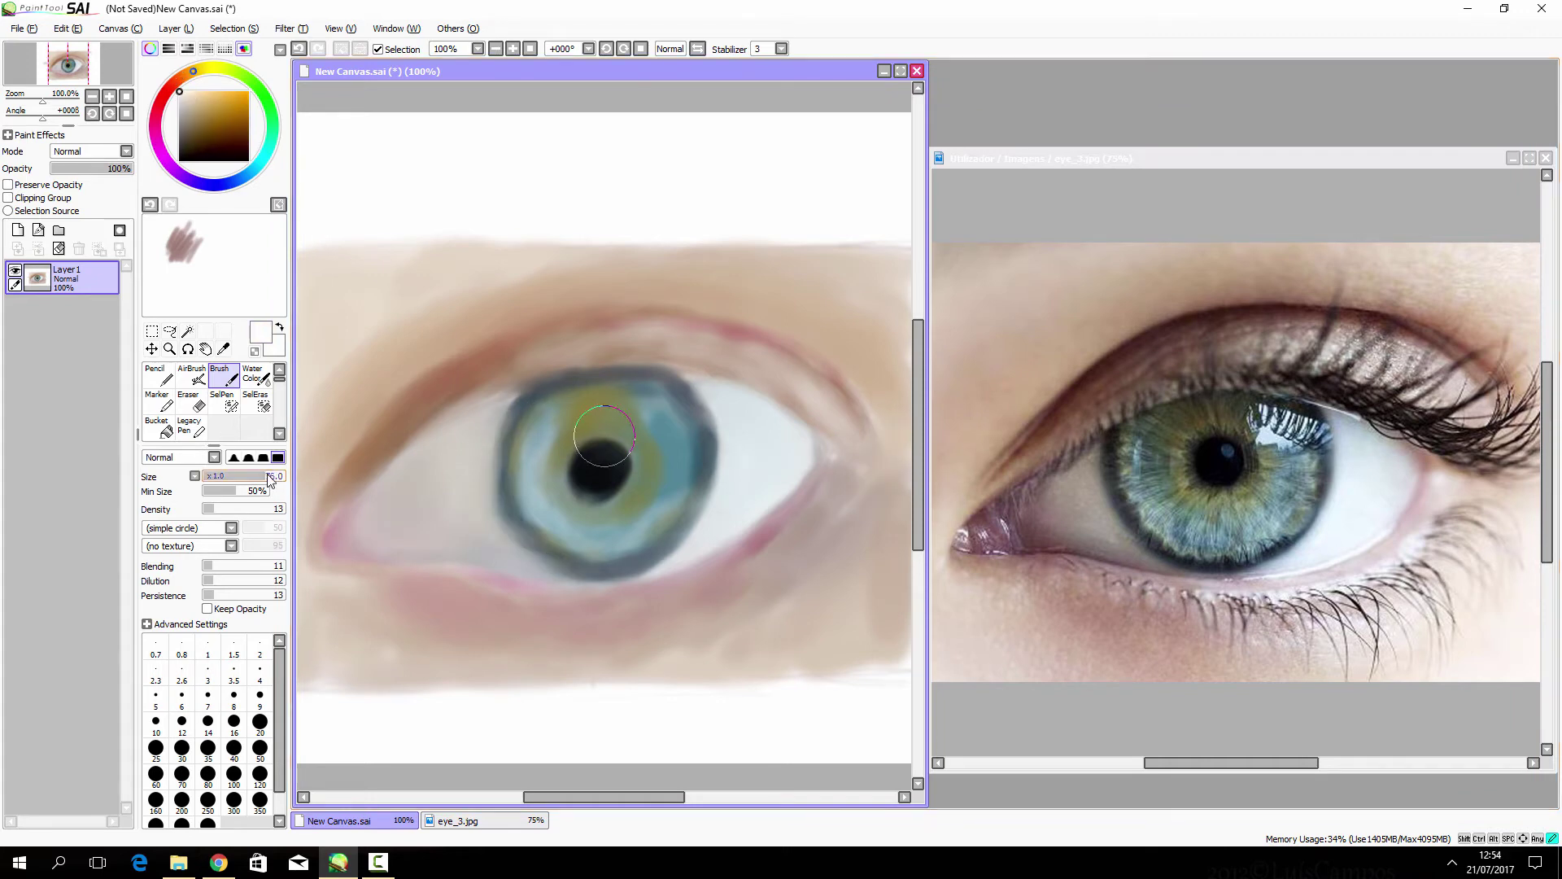
left_click(831, 621, "alt")
left_click_drag(872, 513, 768, 649)
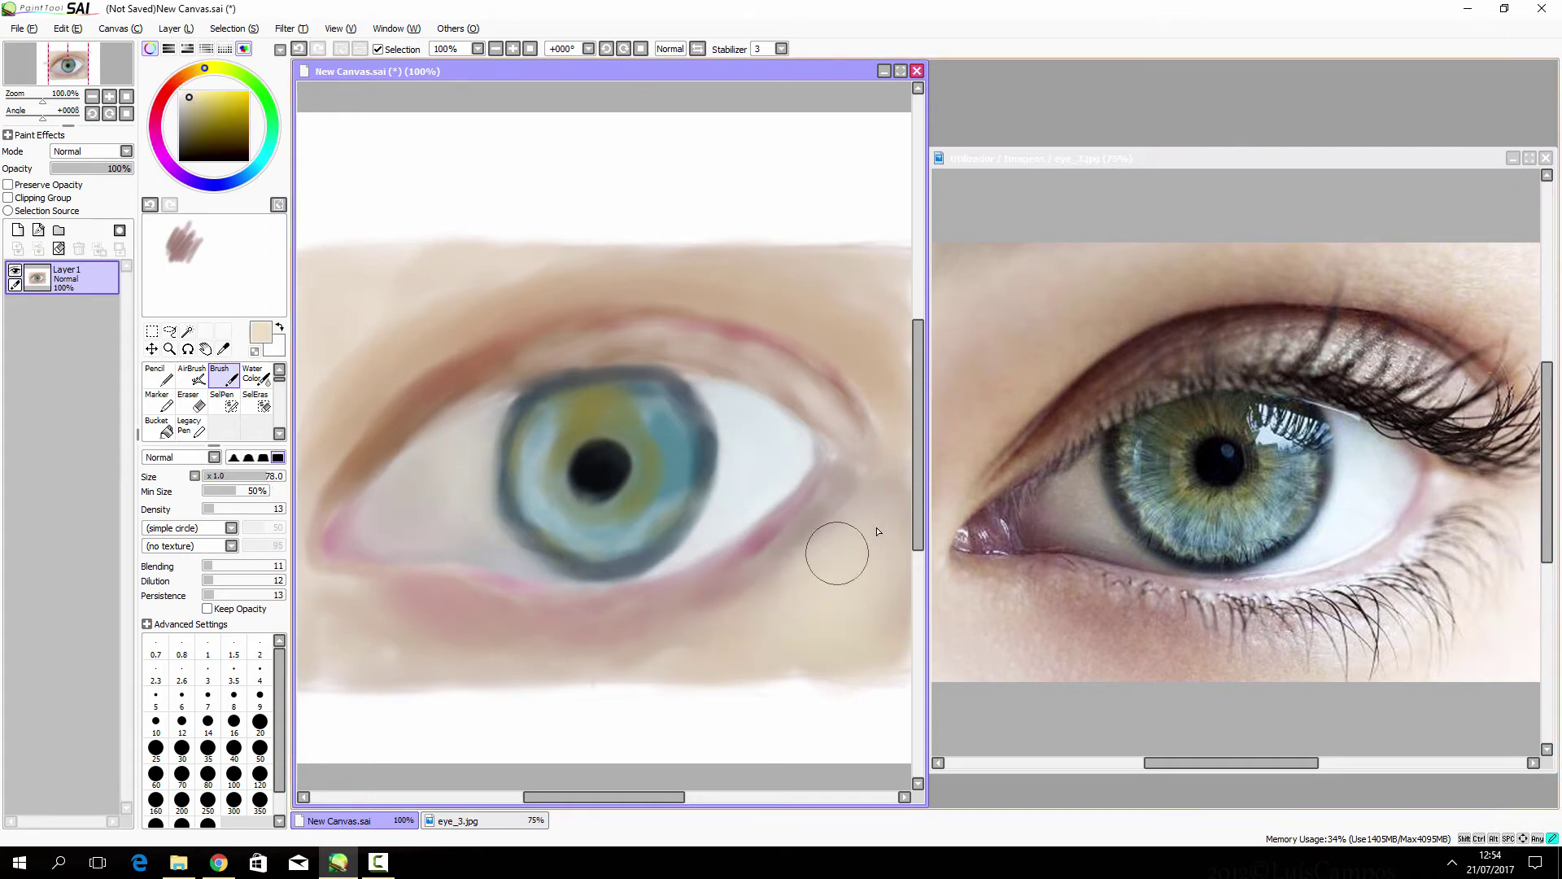
Step: Darken the upper-eyelid crease with dark brown using a smaller brush
left_click(227, 130)
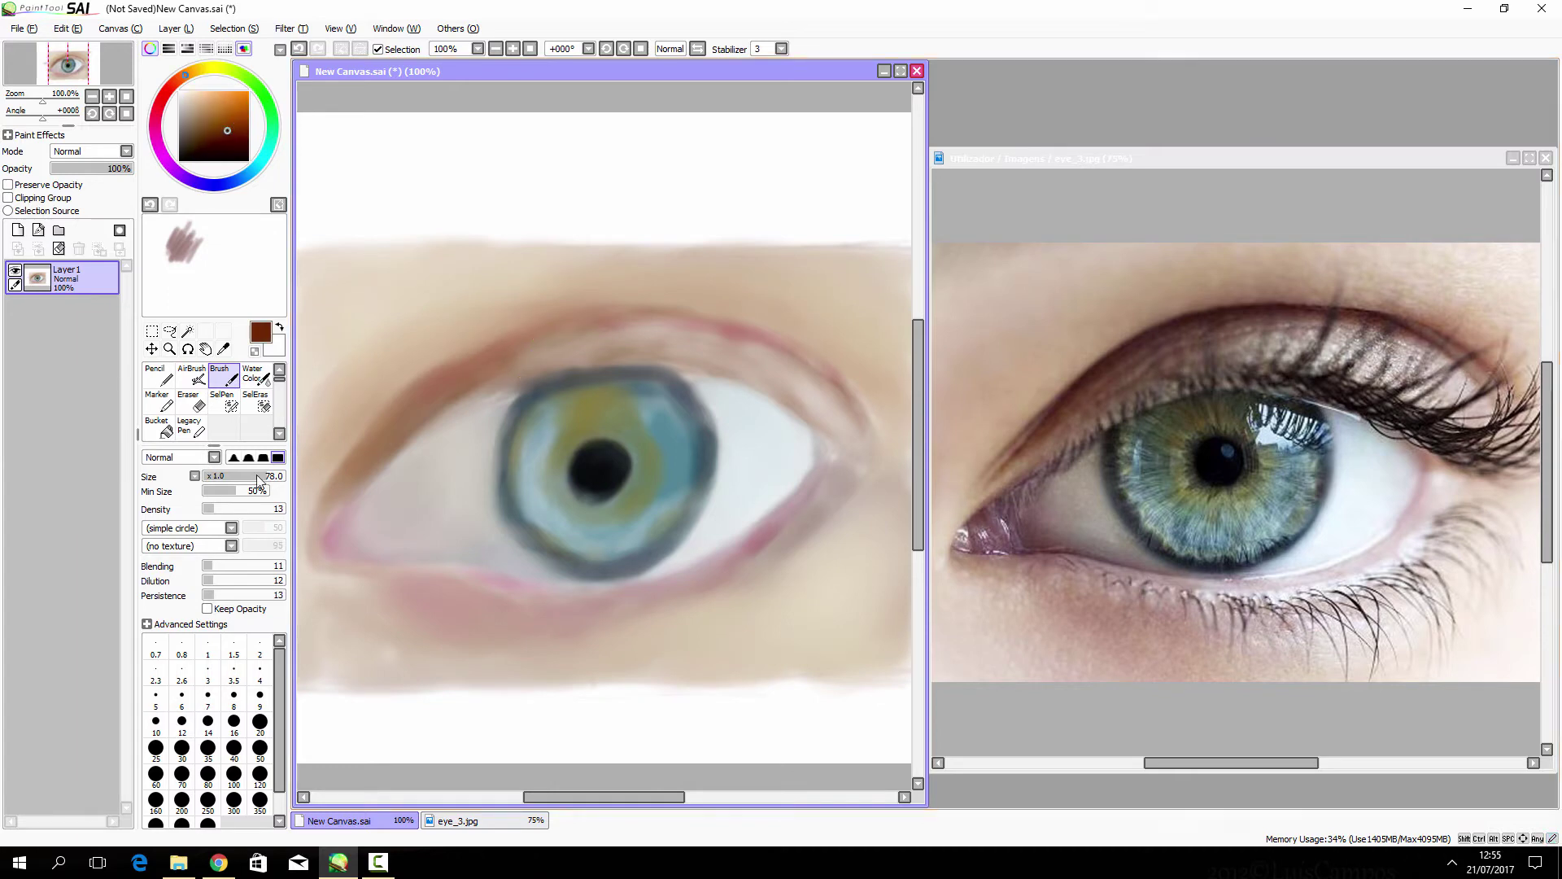
left_click_drag(257, 476, 240, 476)
left_click_drag(439, 380, 697, 307)
left_click_drag(391, 390, 823, 363)
left_click(363, 583, "alt")
left_click(224, 133)
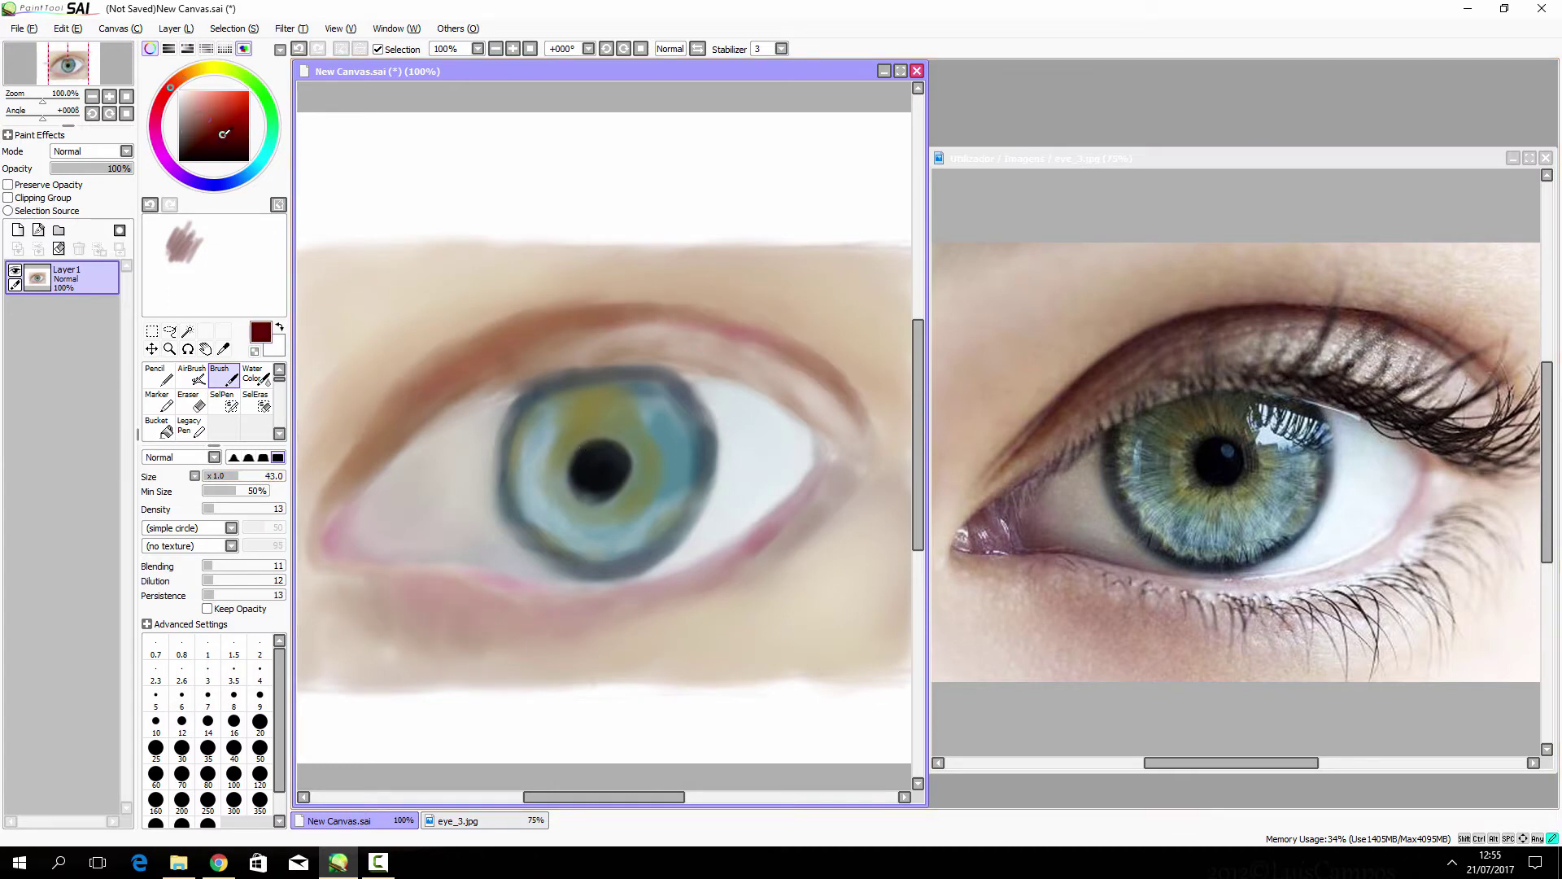
Step: Darken the iris's left edge with navy and lighten the lower eye white with light grey
left_click(246, 174)
mouse_move(514, 402)
left_mouse_down()
mouse_move(509, 464)
mouse_move(602, 572)
left_mouse_up()
left_click(427, 608, "alt")
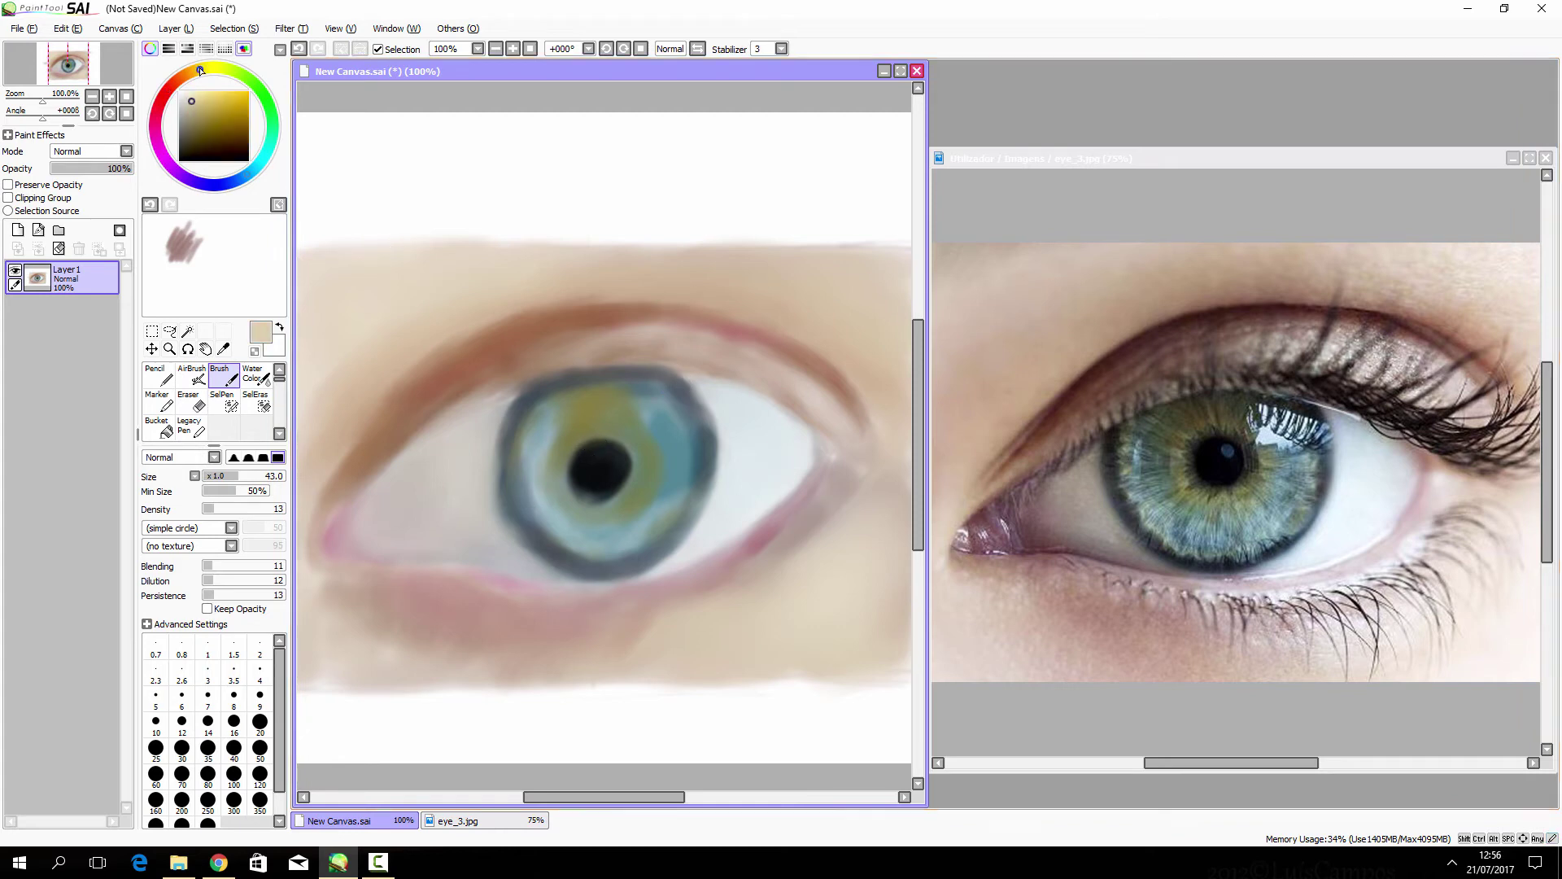
left_click_drag(716, 502, 600, 599)
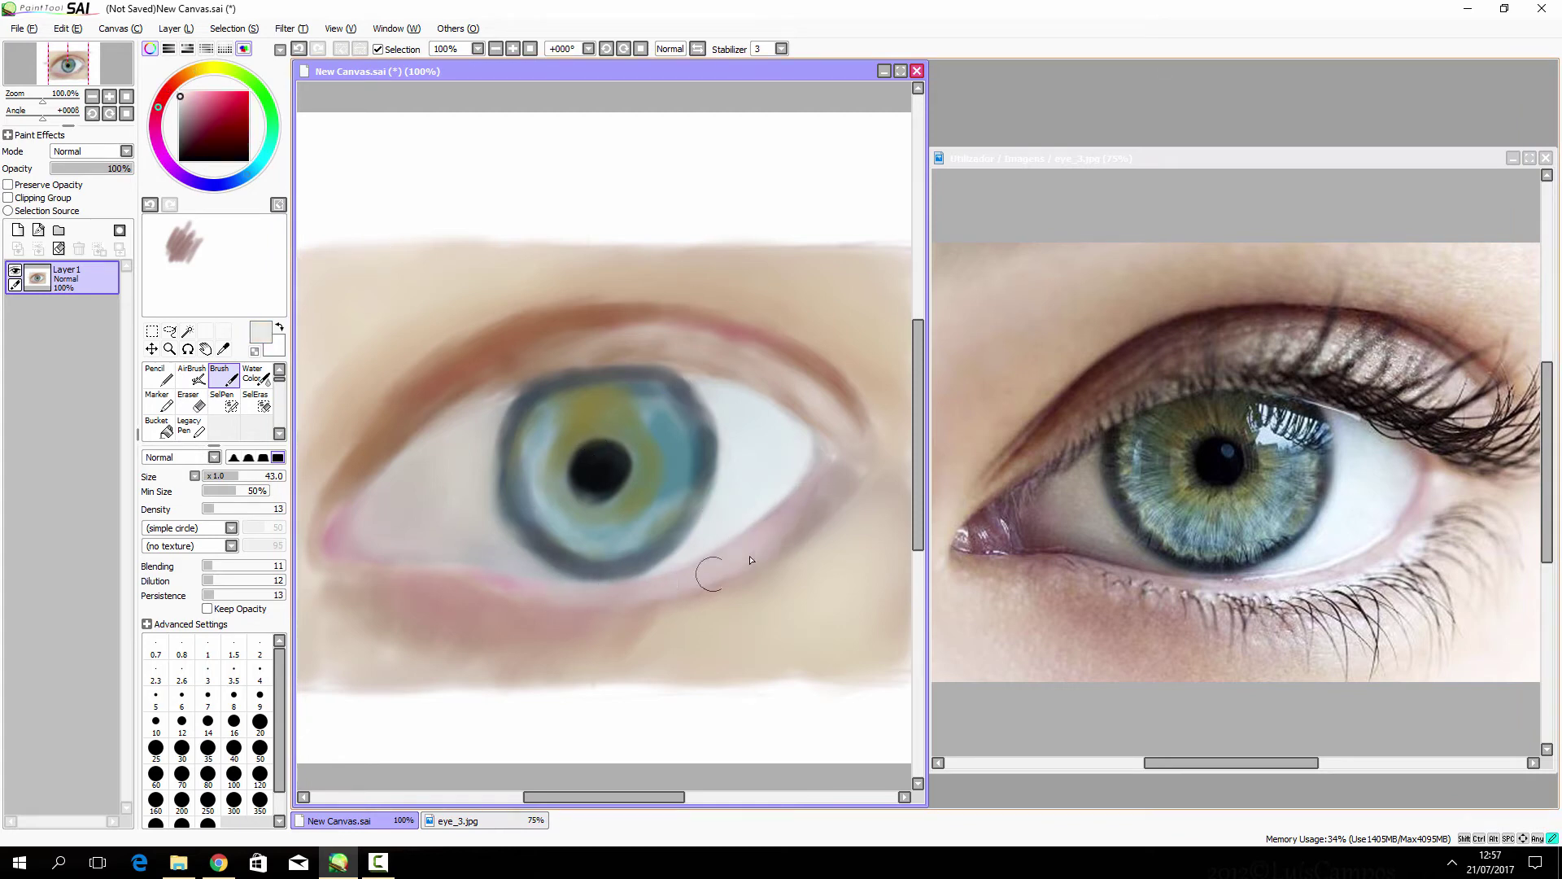
Step: Lighten the lower lid pale pink and stroke dark red-brown along the upper-lid crease at size 30
left_click_drag(750, 559, 635, 602)
left_click(181, 746)
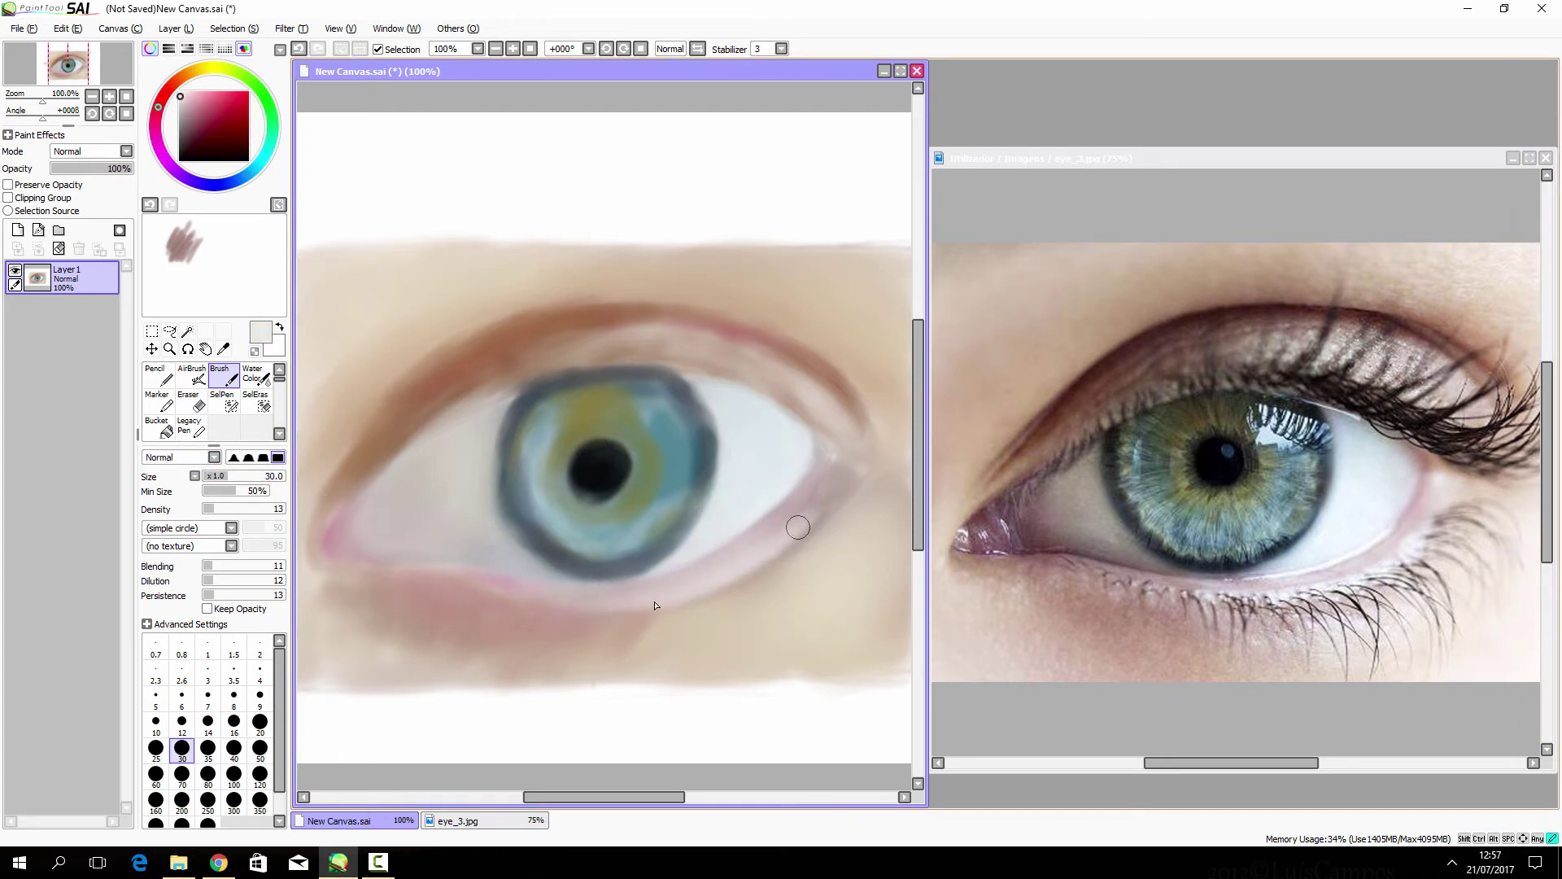
left_click(564, 317, "alt")
left_click_drag(374, 406, 805, 358)
left_click_drag(512, 314, 358, 447)
left_click_drag(598, 293, 781, 341)
Step: Deepen the upper-lid crease at brush sizes 9 and 49, then soften it with pale pink
left_click(210, 478)
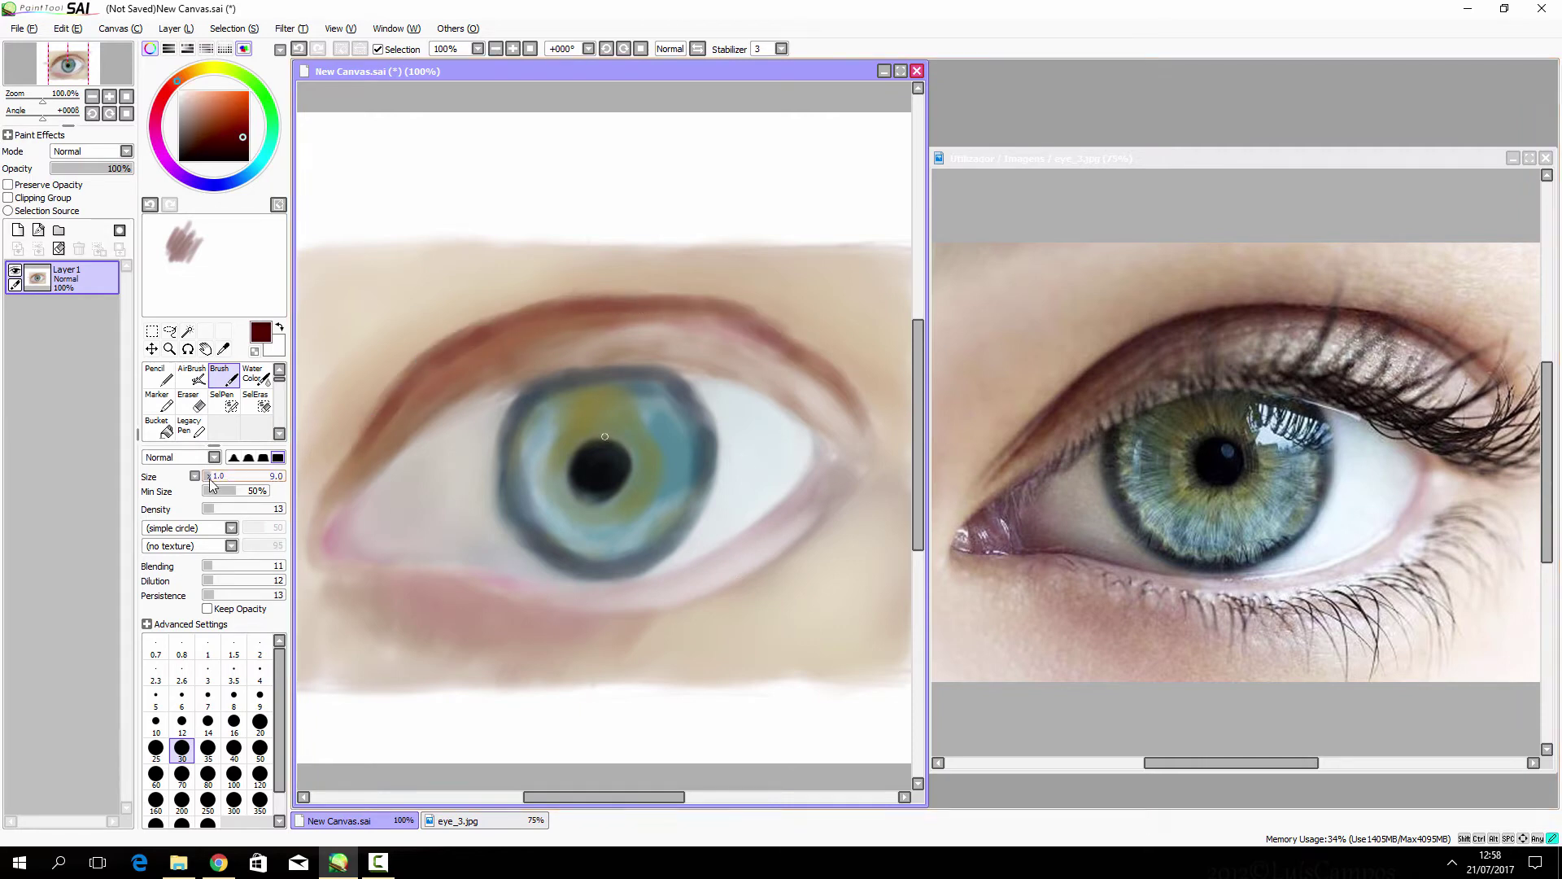
left_click_drag(210, 482, 242, 476)
left_click(248, 159)
left_click_drag(488, 313, 813, 358)
mouse_move(383, 432)
left_mouse_down()
mouse_move(586, 305)
mouse_move(431, 383)
left_mouse_up()
left_click(593, 333, "alt")
left_click_drag(643, 301, 423, 398)
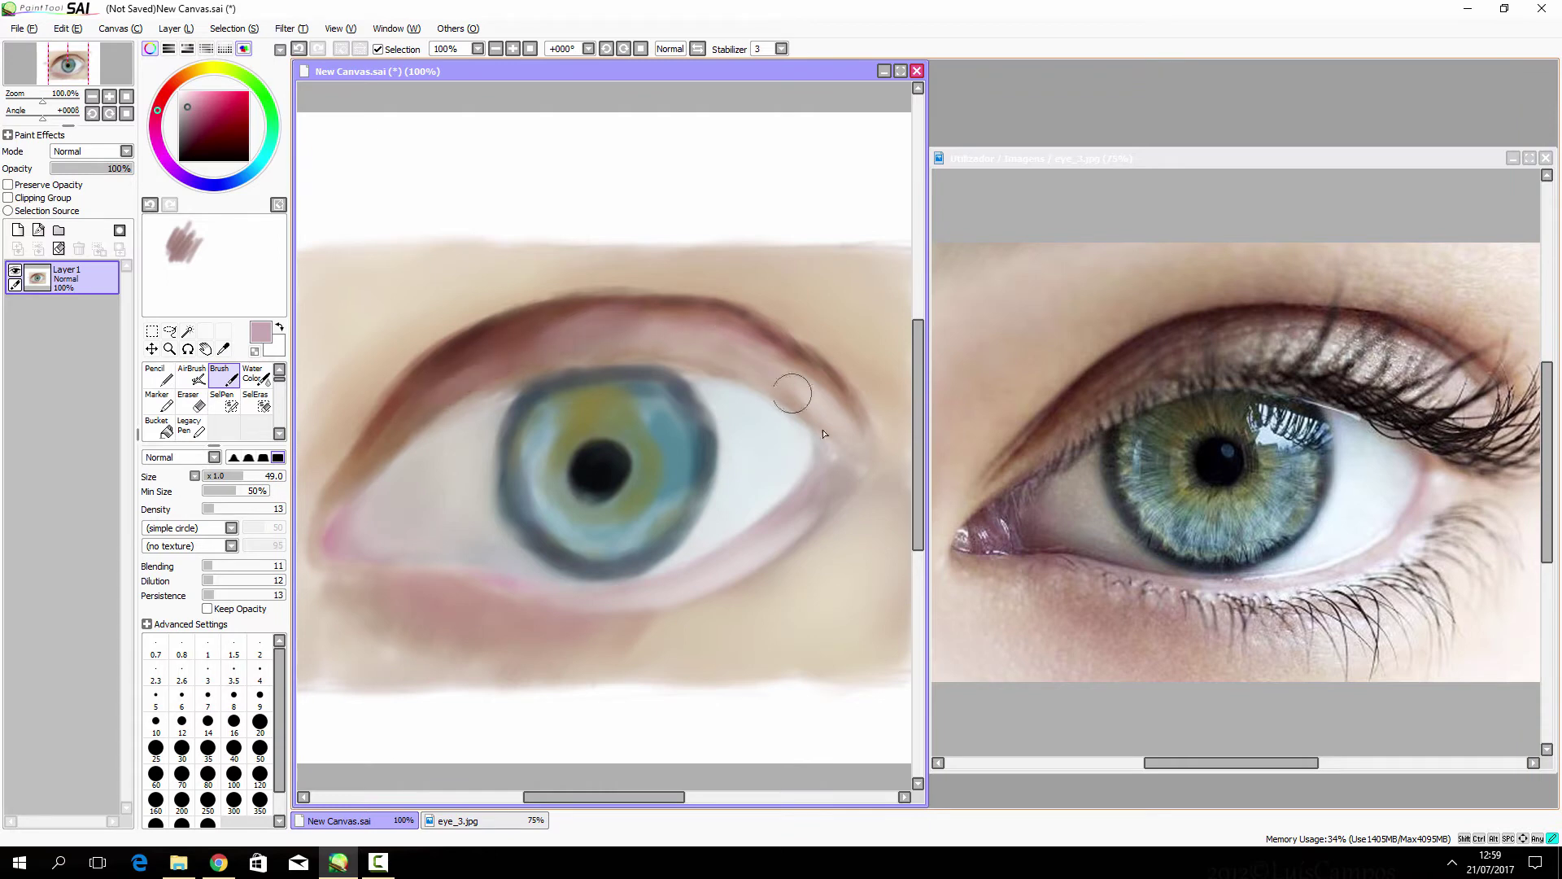
Step: Darken the upper-lid crease with dark maroon out toward the outer corner
left_click(735, 317, "alt")
left_click_drag(748, 281, 373, 331)
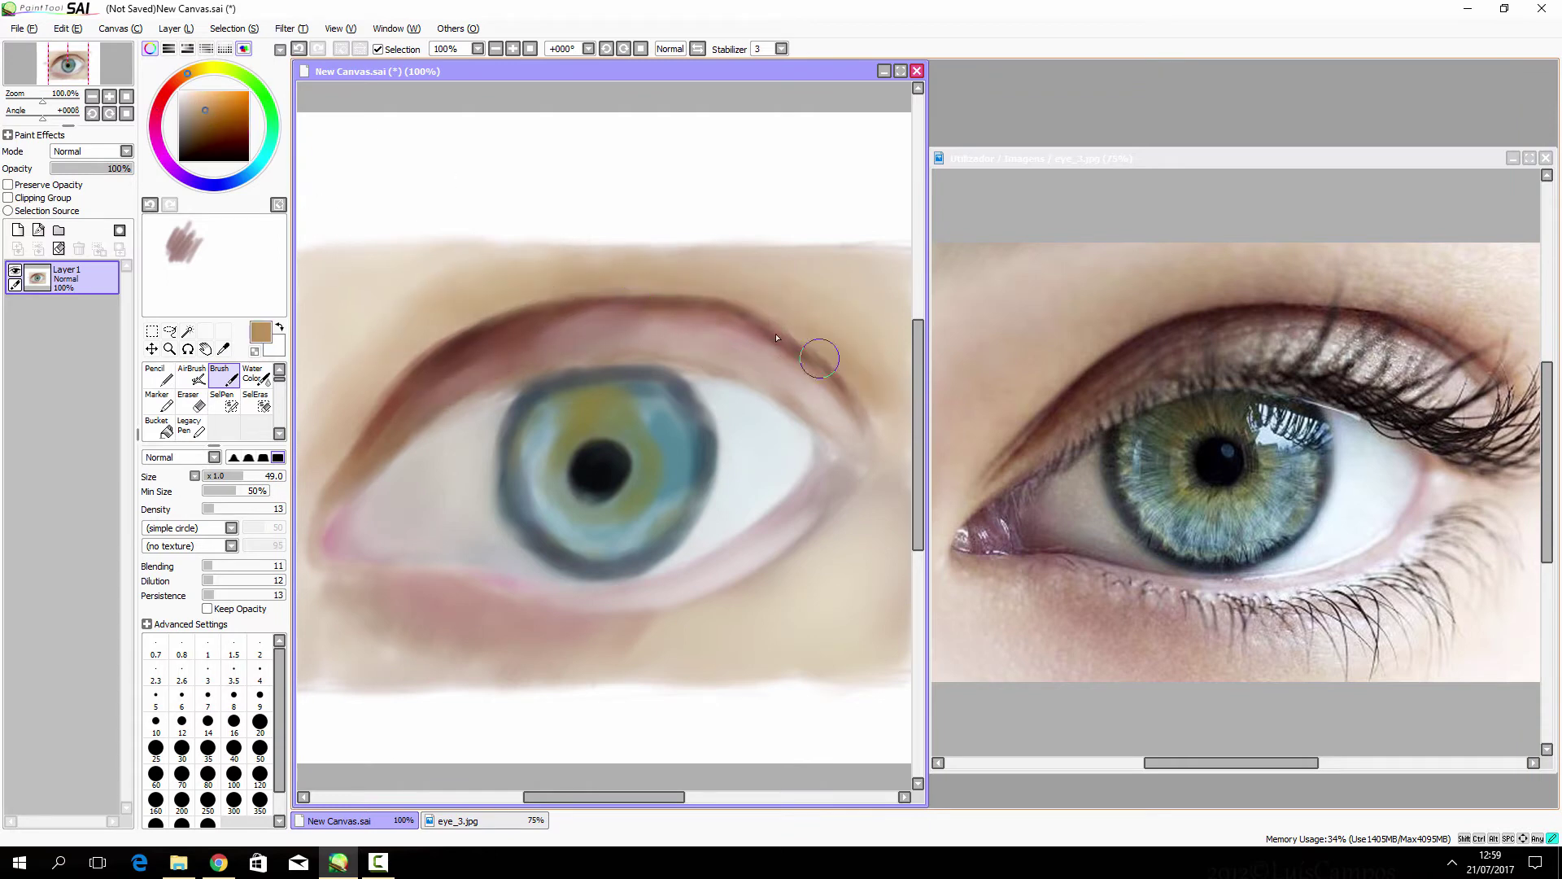
mouse_move(878, 407)
left_mouse_down()
mouse_move(693, 310)
mouse_move(440, 358)
left_mouse_up()
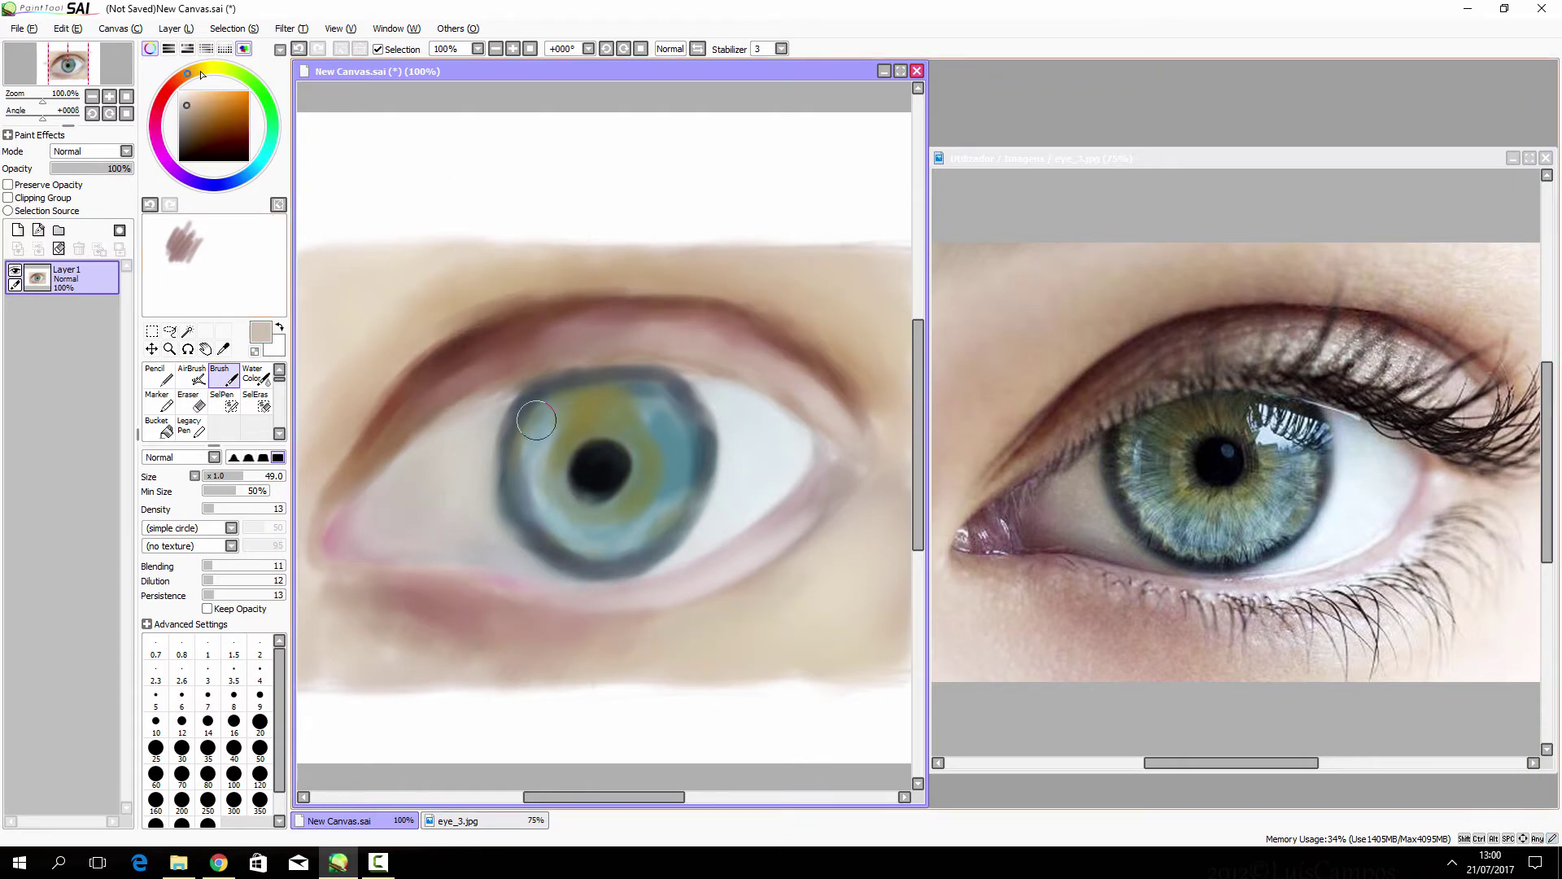
Step: Lighten the skin above the upper lid and below the lower lid with pale pinkish-white
left_click(195, 81)
left_click_drag(793, 606, 517, 639)
mouse_move(890, 244)
left_mouse_down()
mouse_move(878, 296)
mouse_move(745, 261)
left_mouse_up()
left_click_drag(322, 615, 492, 638)
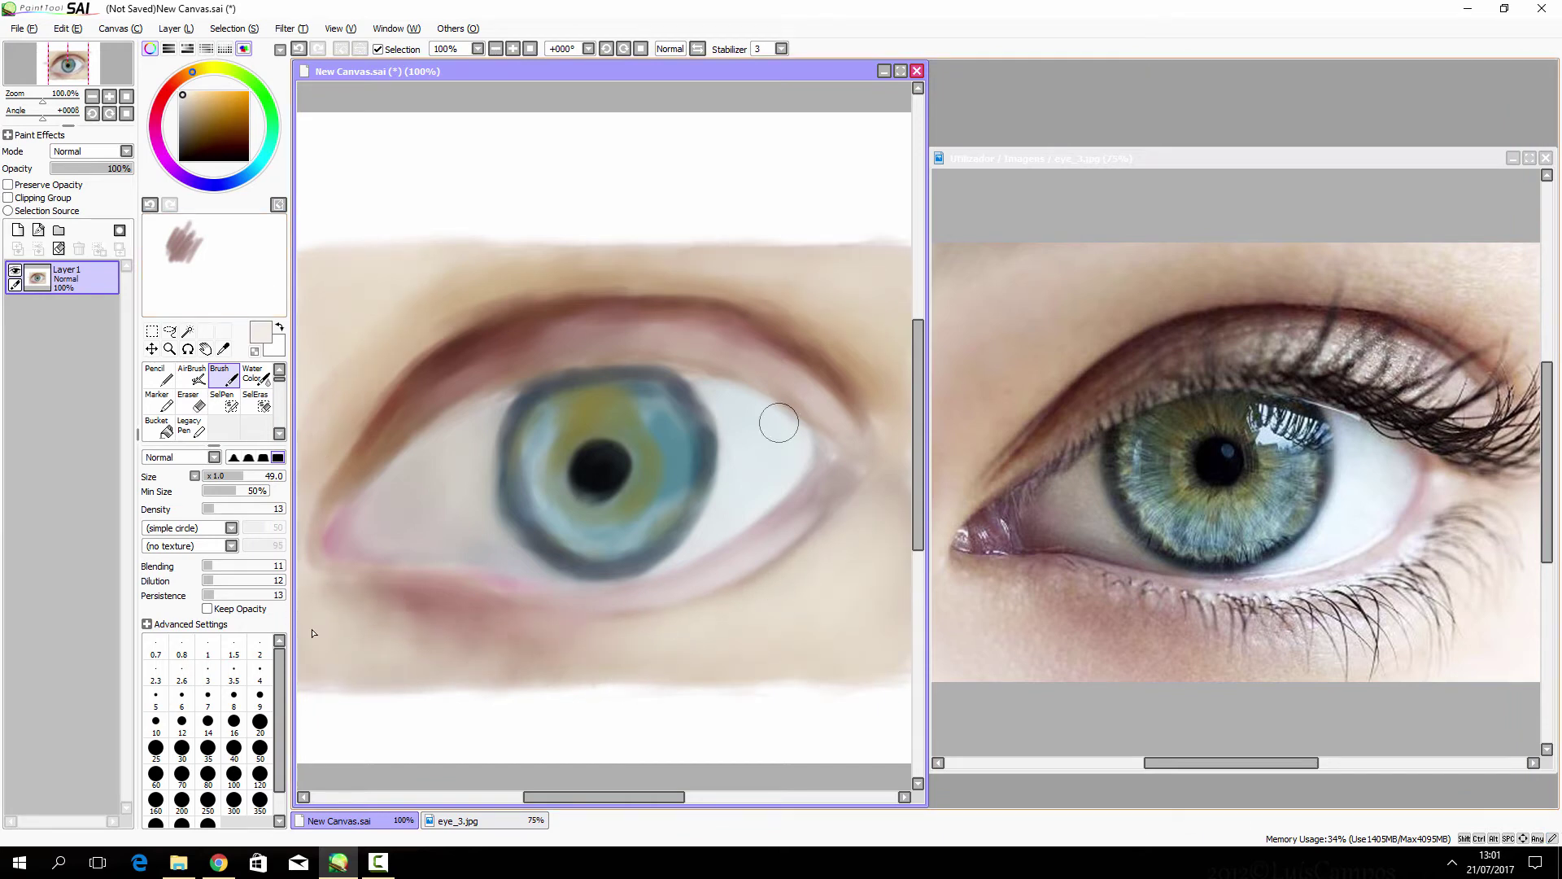
Step: Darken the iris's lower rim with navy and sample tan skin colours
left_click(531, 401, "alt")
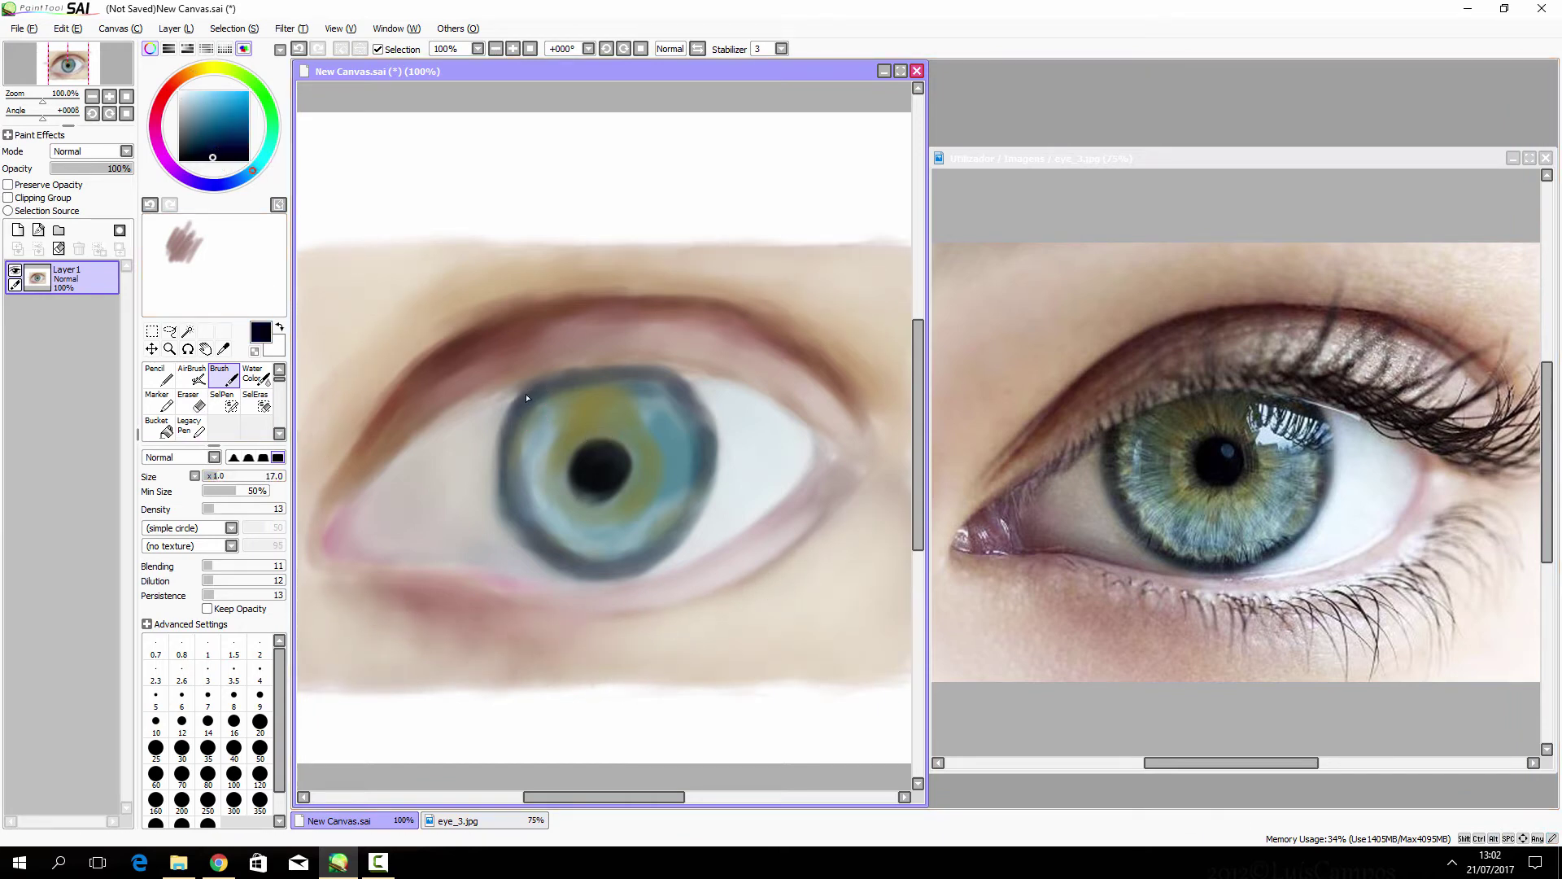
left_click_drag(549, 559, 680, 532)
left_click(391, 440, "alt")
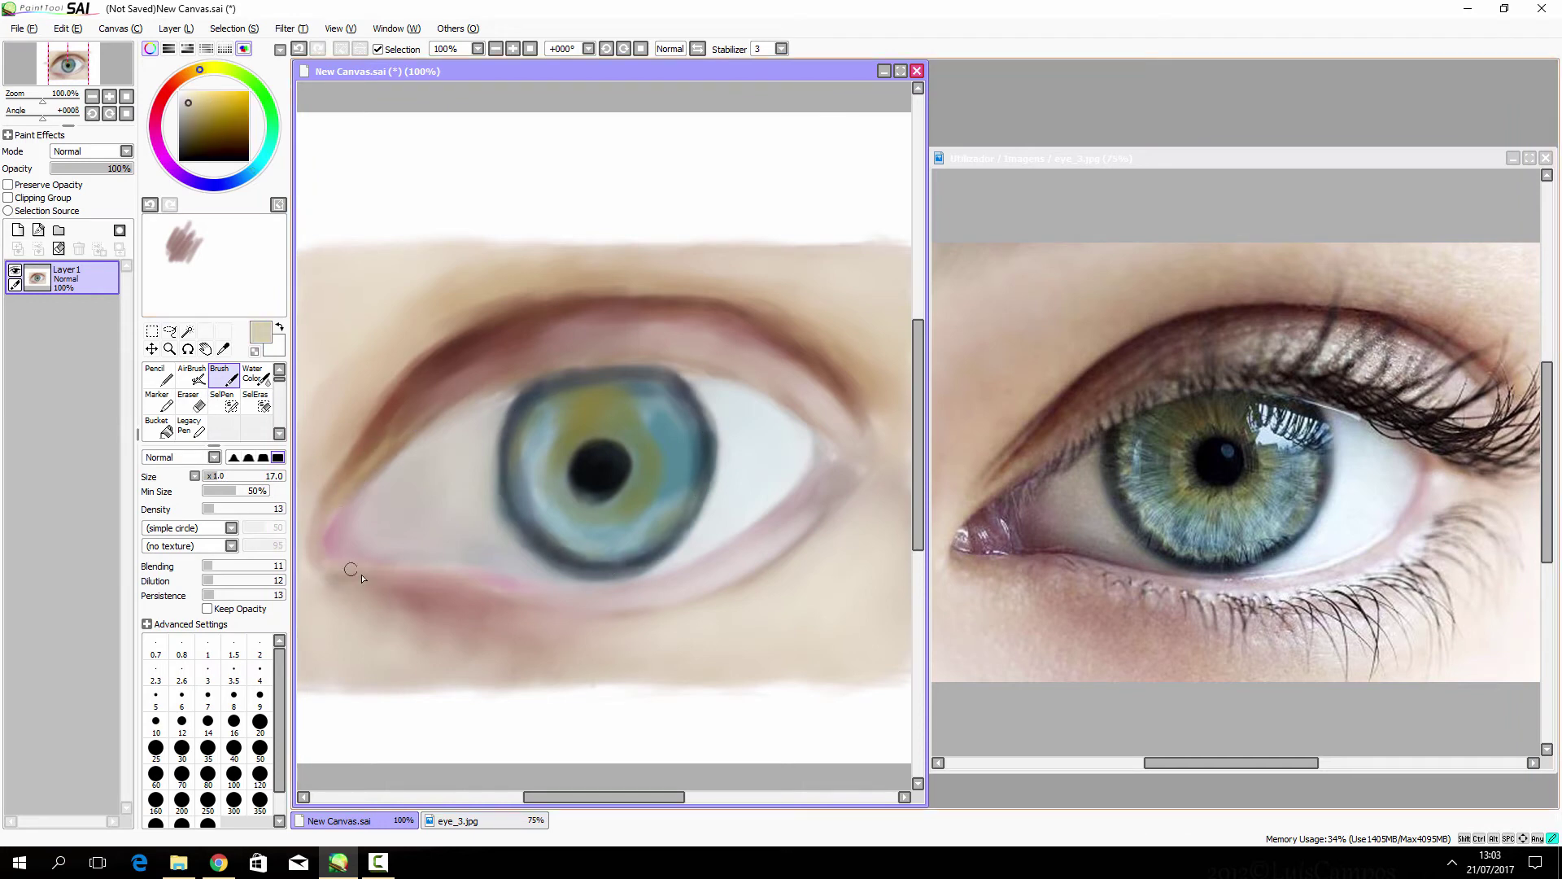
left_click(415, 585, "alt")
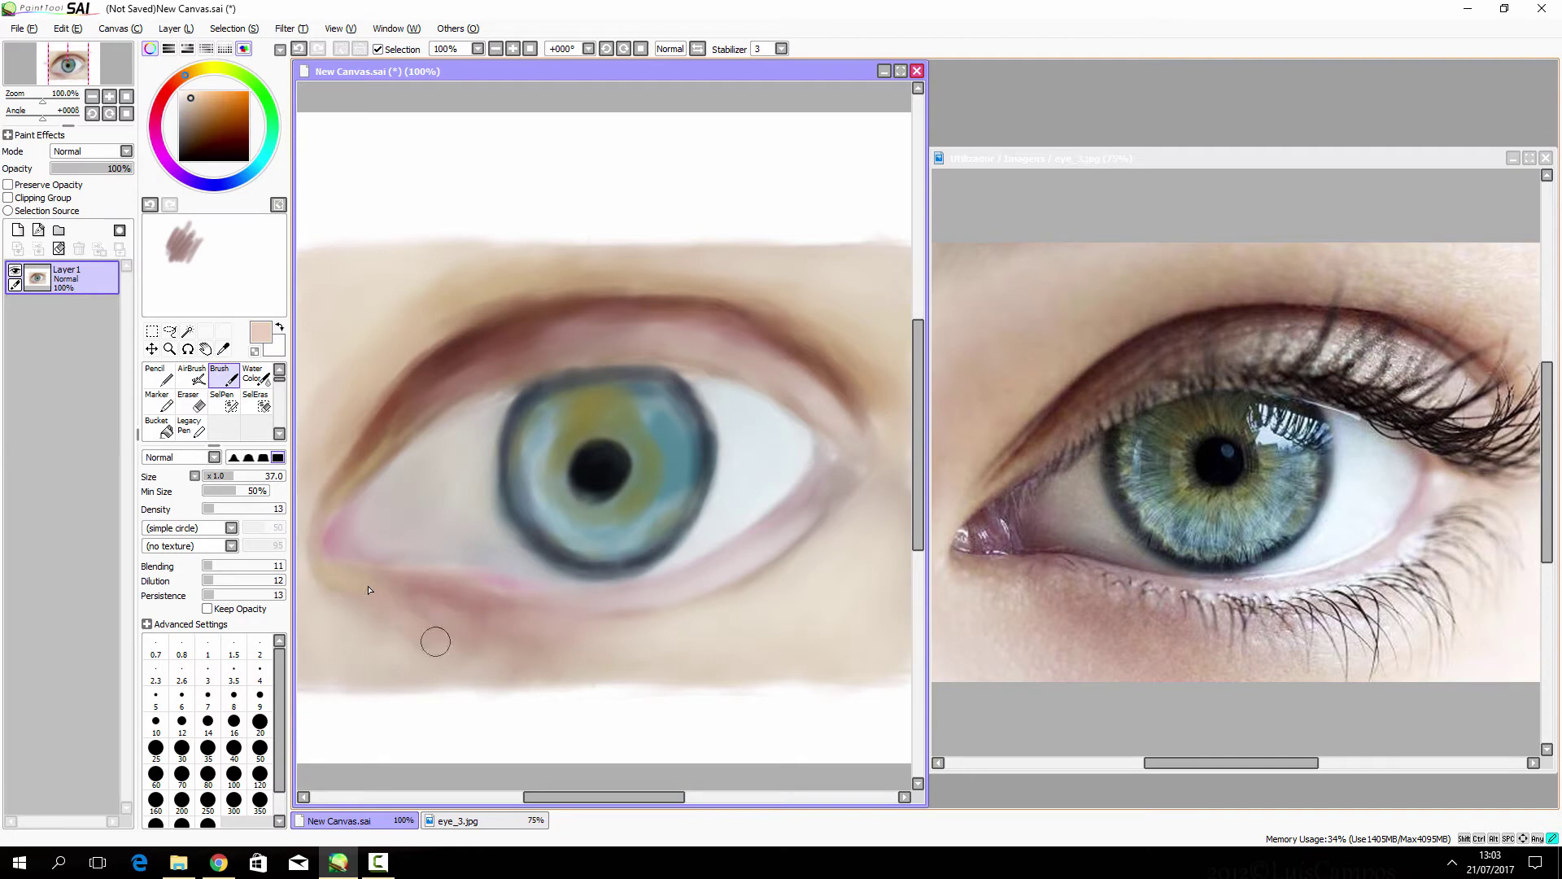
left_click(385, 601, "alt")
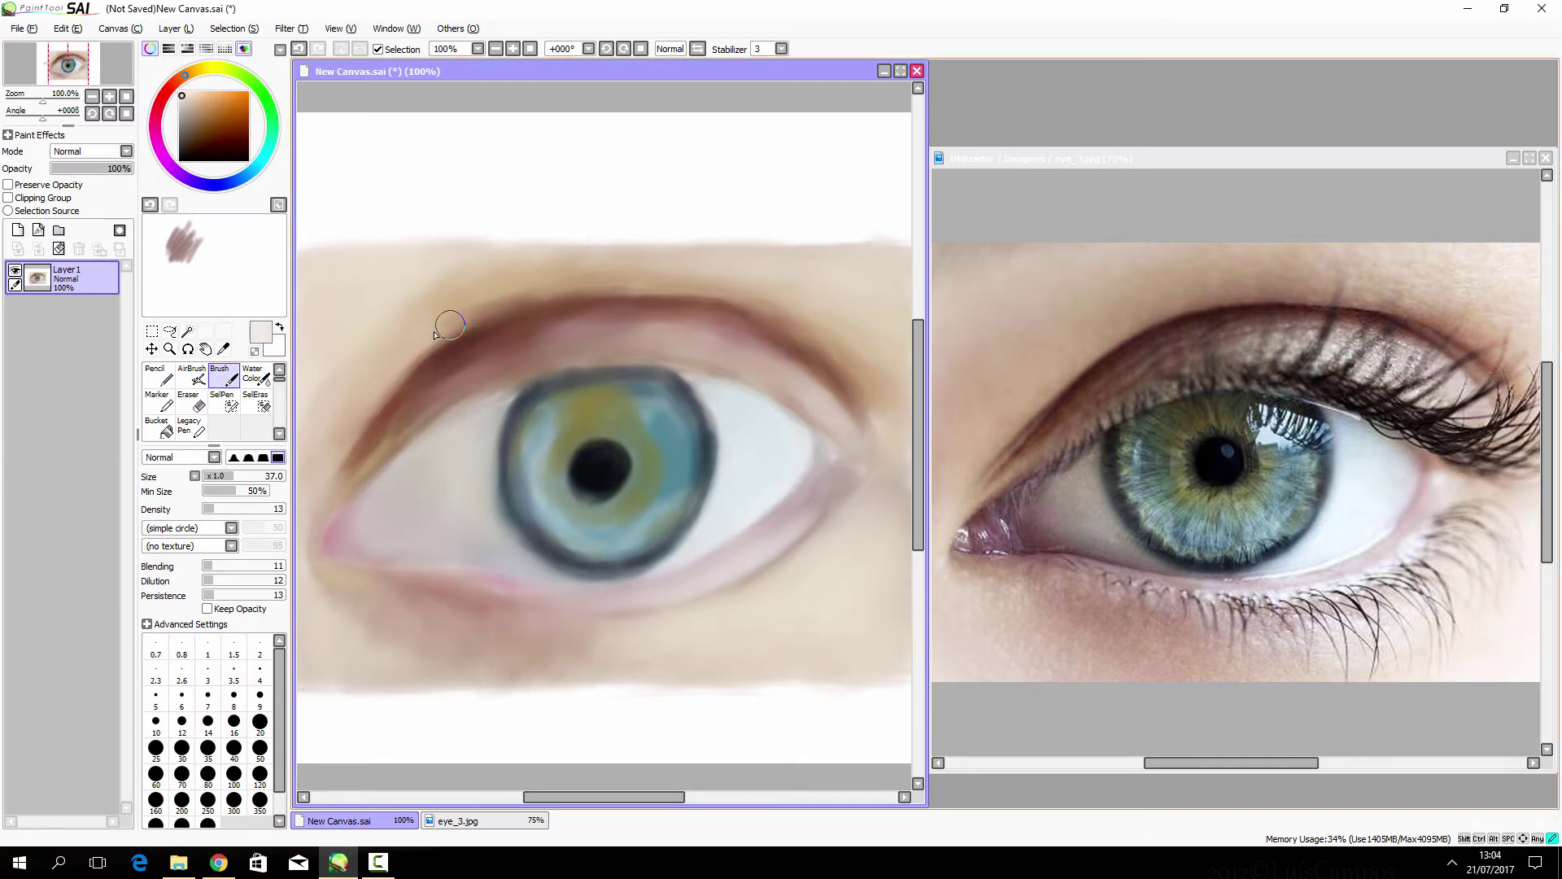
Step: Paint and blend a dark line along the upper eyelid crease
mouse_move(357, 444)
left_mouse_down()
mouse_move(701, 301)
mouse_move(819, 377)
left_mouse_up()
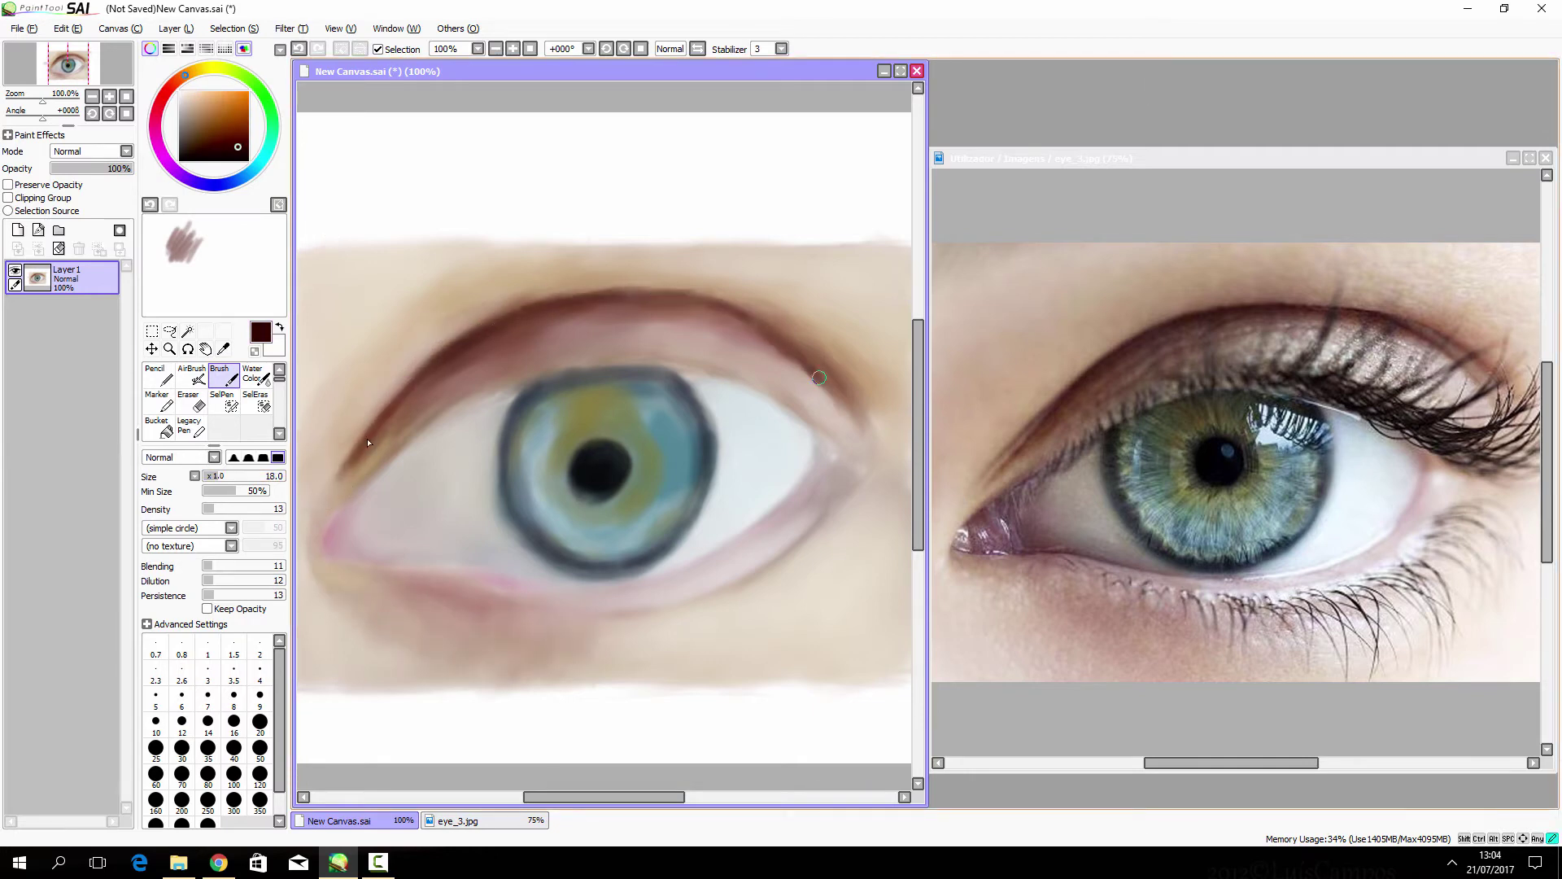
left_click_drag(464, 332, 821, 386)
left_click_drag(349, 463, 634, 309)
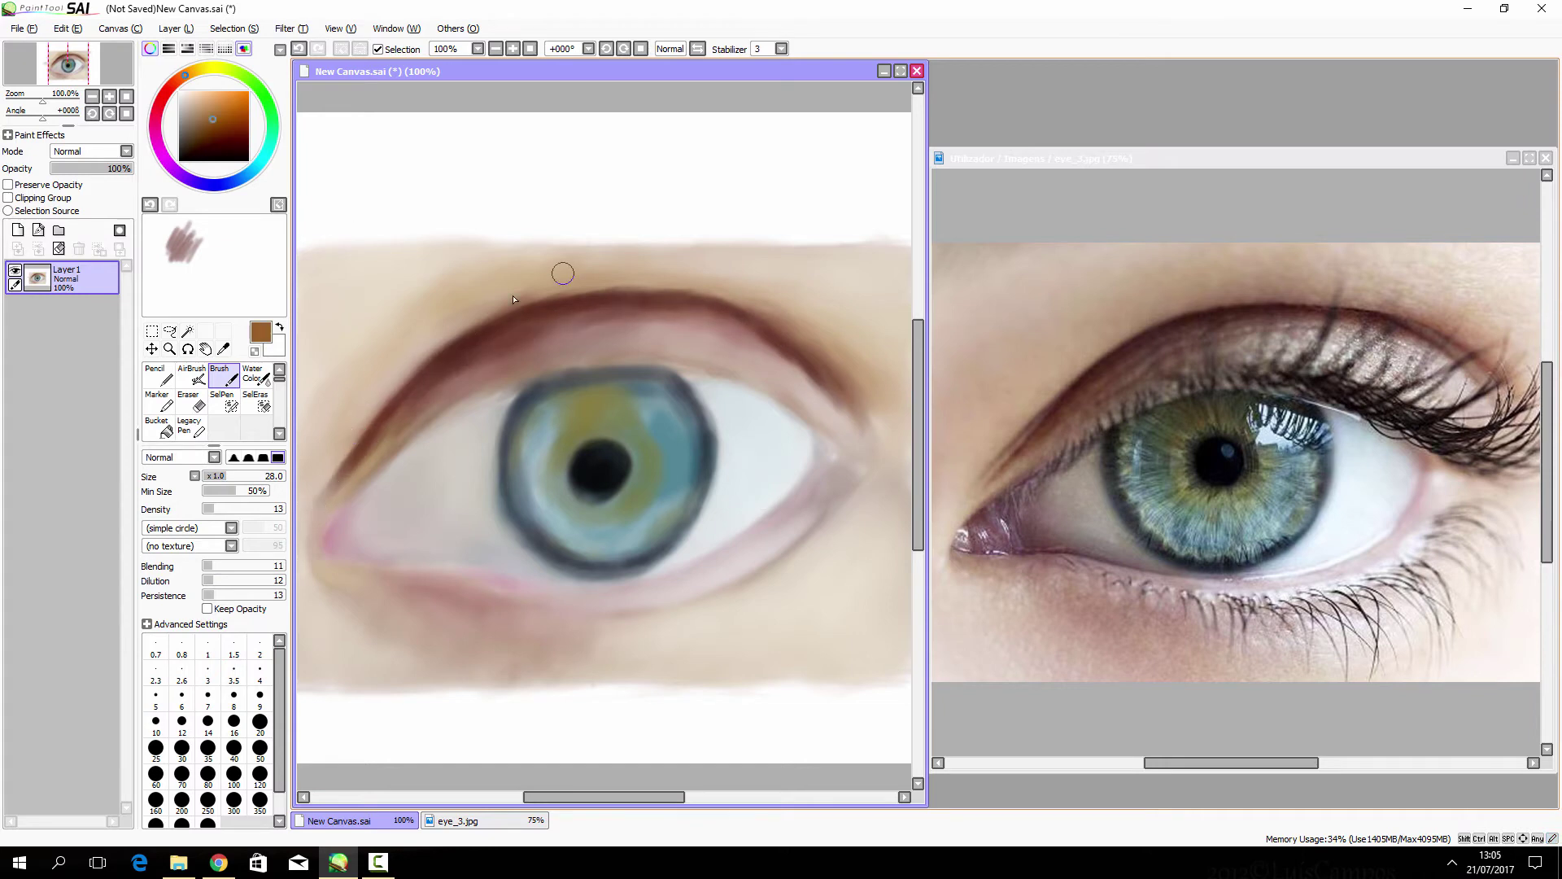
left_click_drag(488, 309, 351, 429)
left_click(513, 383, "alt")
Step: Repaint the dark left rim of the iris, then blend the upper-lid skin and crease with tan
left_click_drag(513, 403, 509, 488)
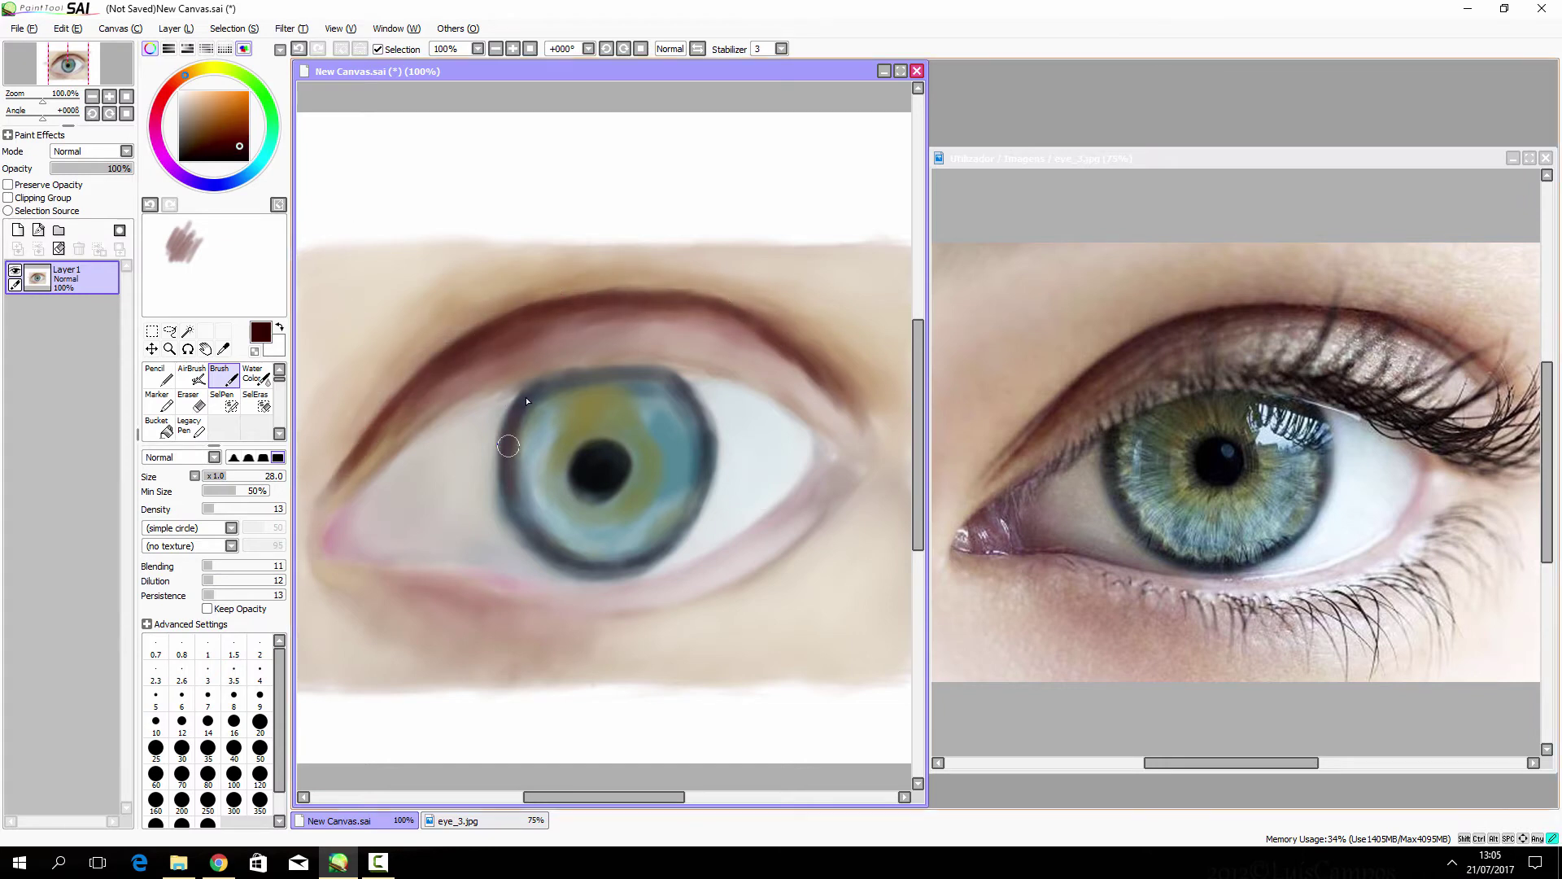
left_click(508, 448, "alt")
left_click_drag(508, 423, 537, 521)
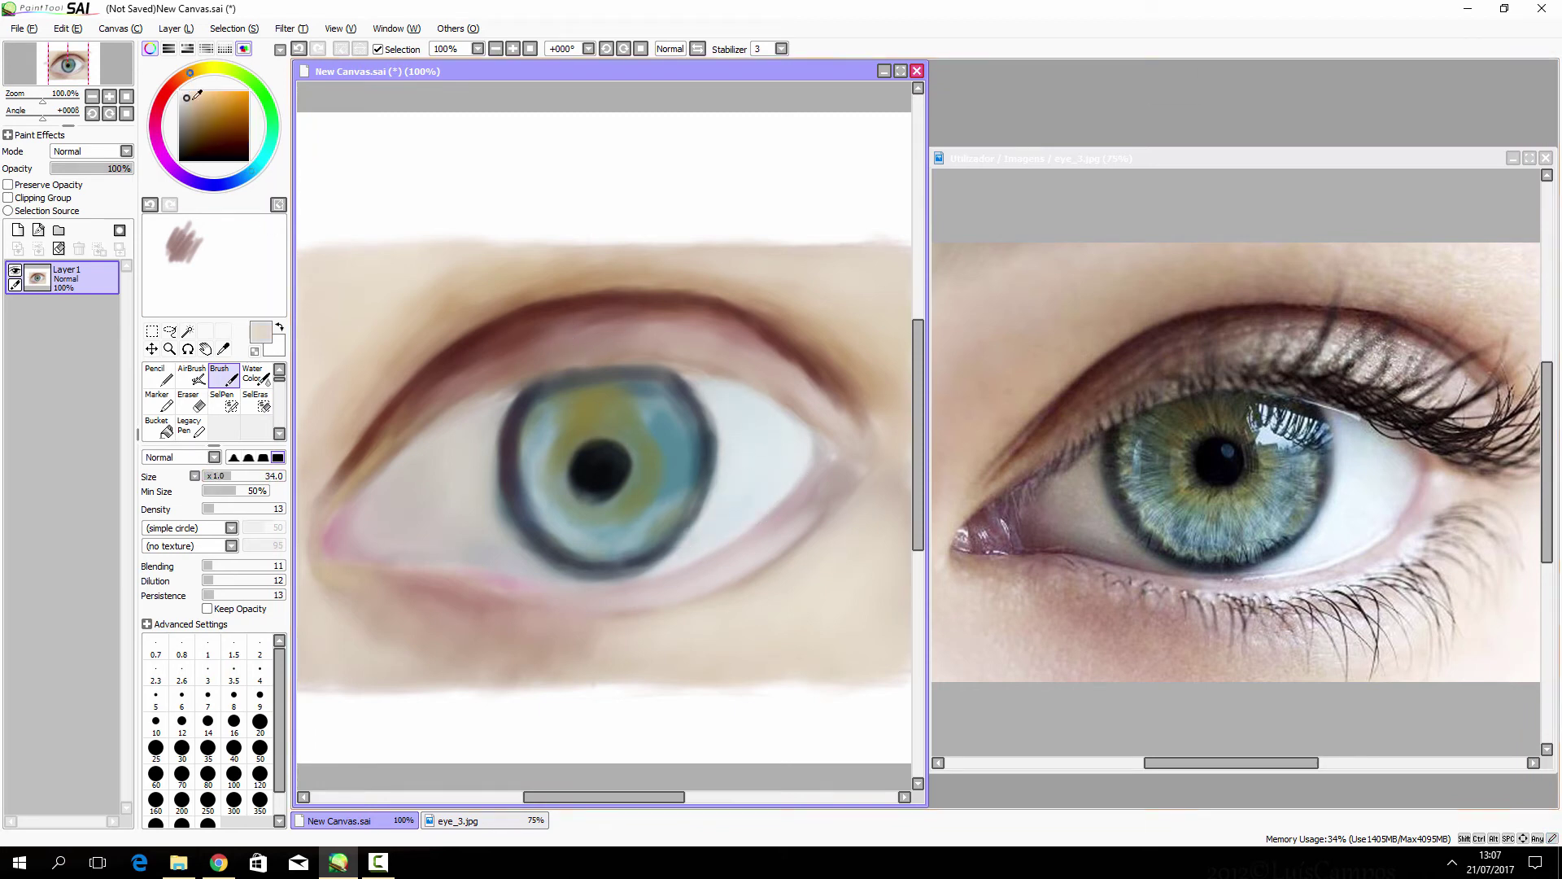
left_click(488, 626, "alt")
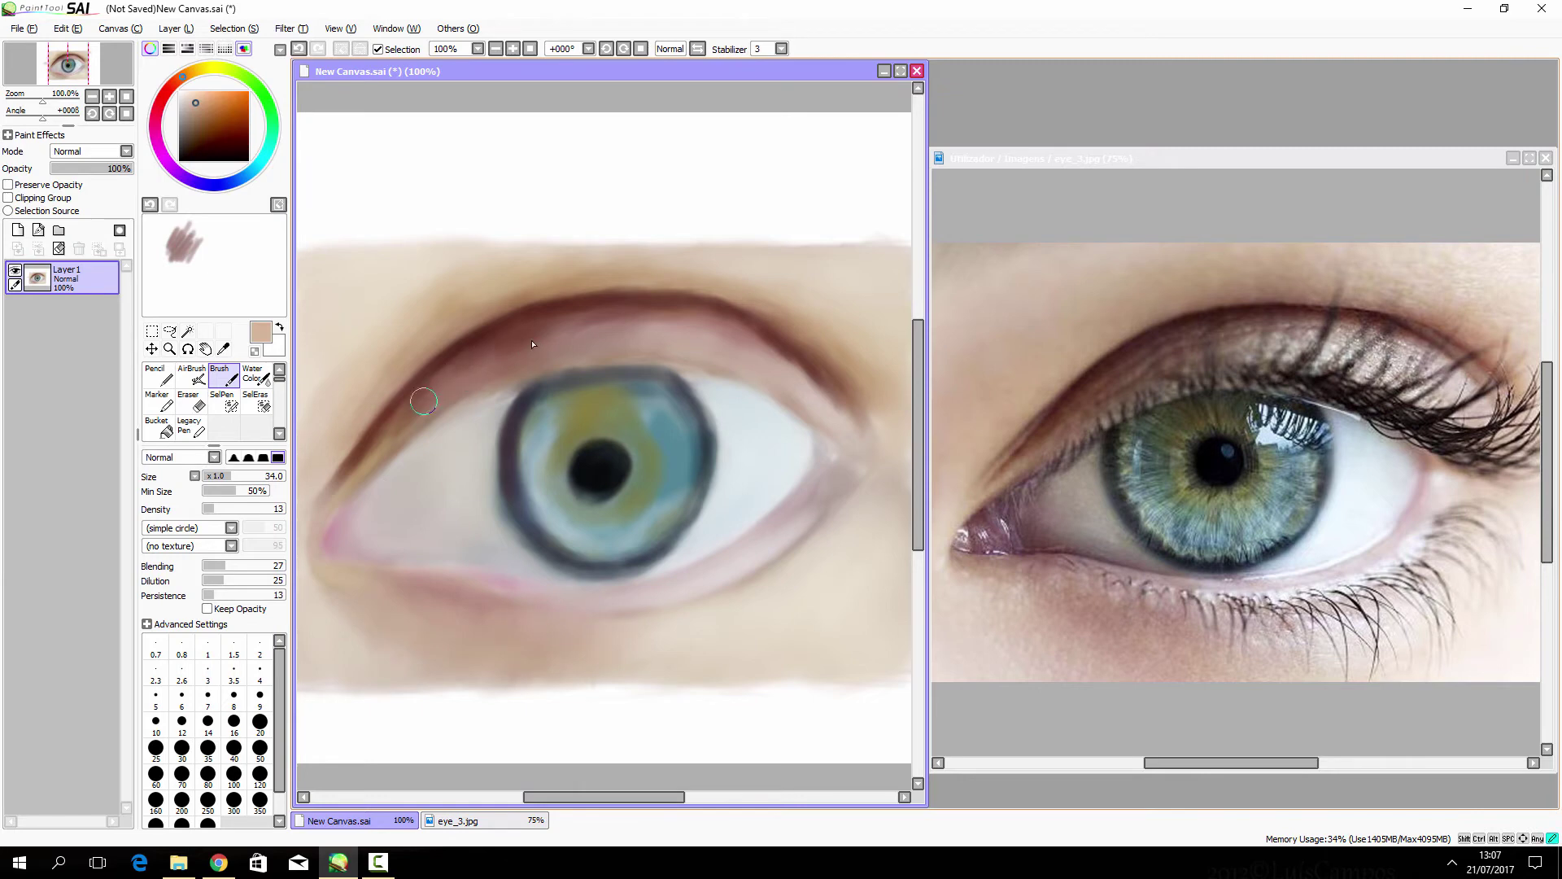
left_click_drag(410, 411, 708, 350)
Step: Paint magenta into the eye's inner corner with a size 56 brush
left_click(602, 460, "alt")
left_click(208, 721)
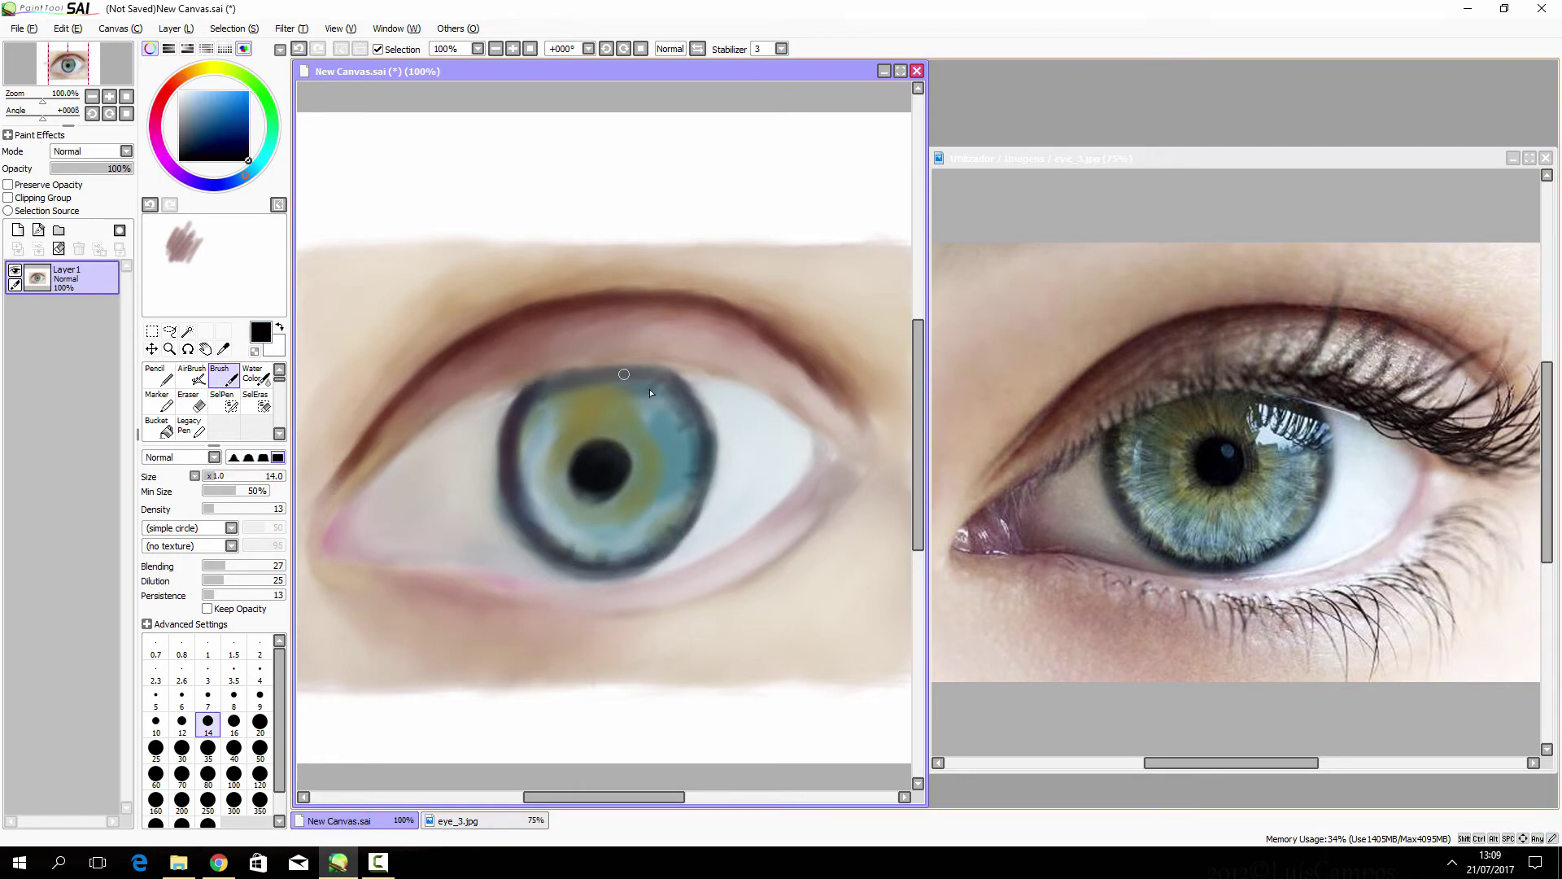
left_click(187, 101)
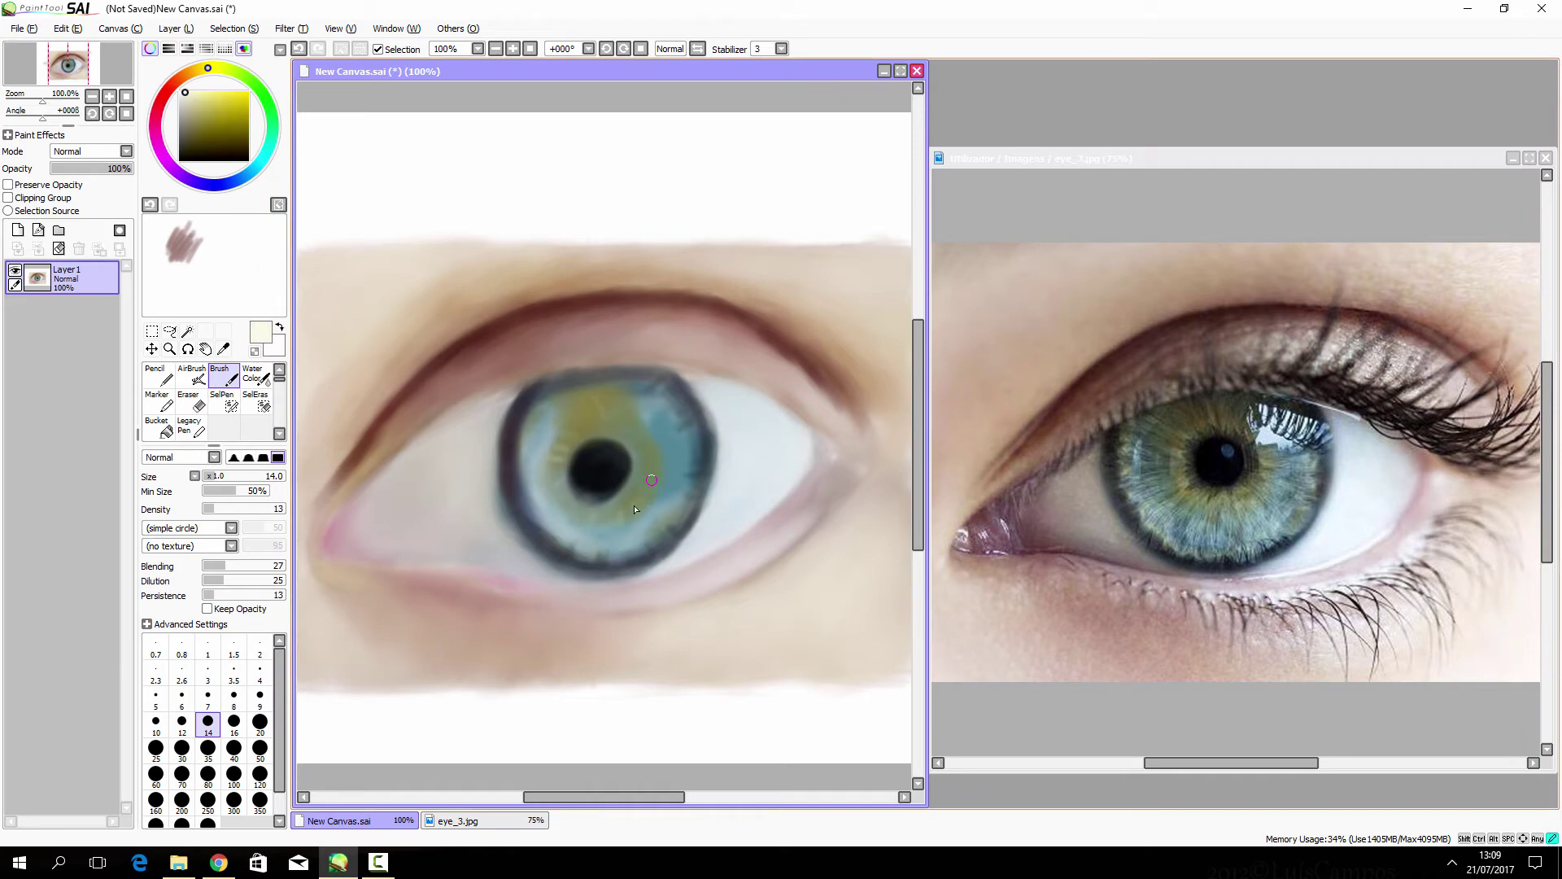
left_click(161, 150)
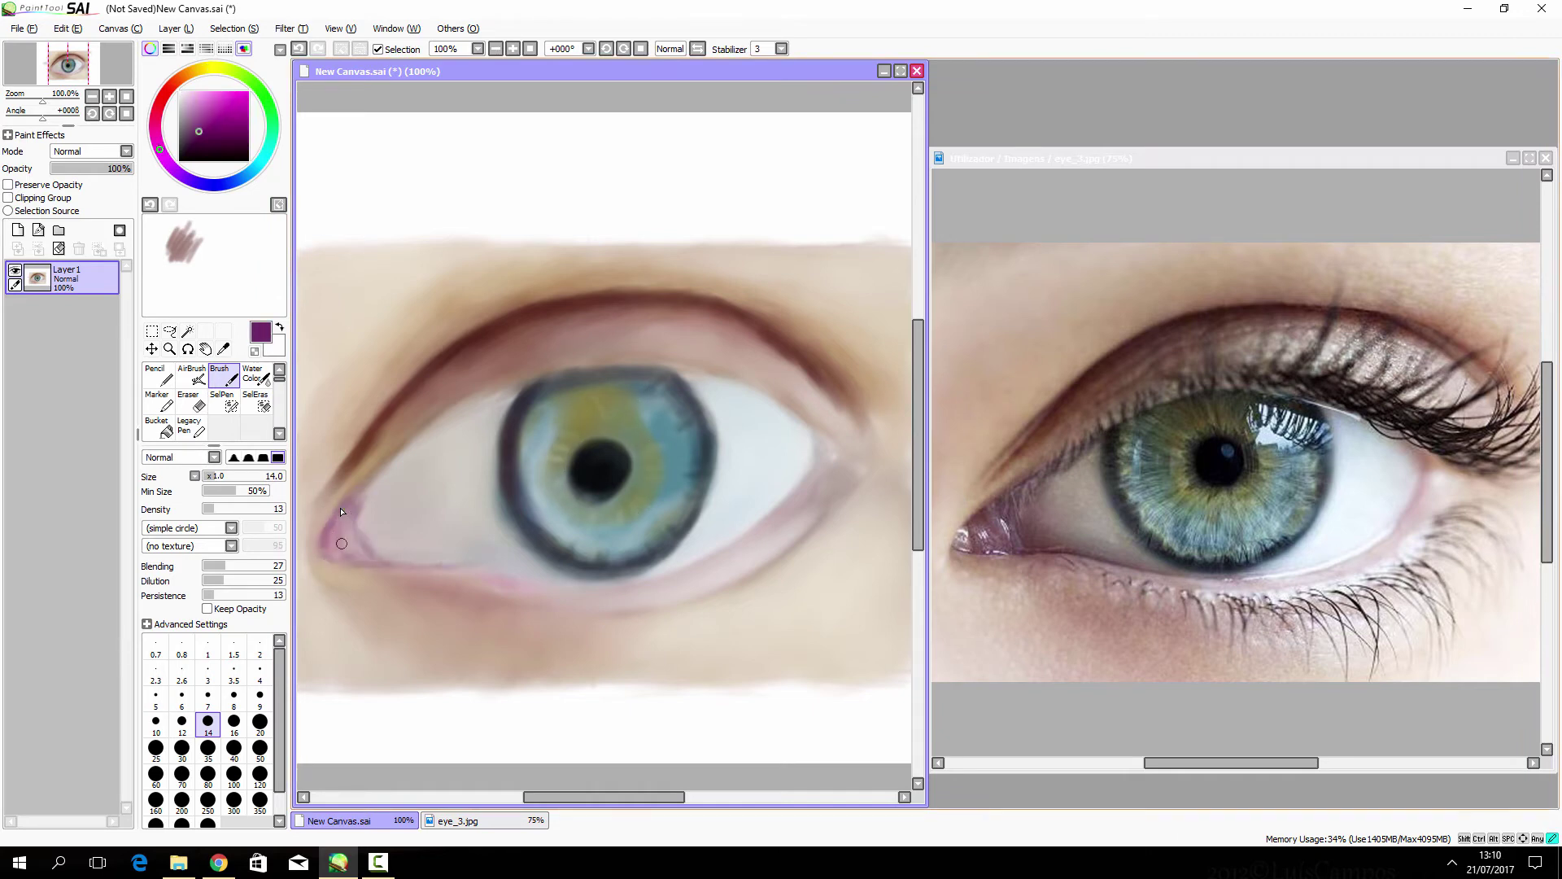
left_click(215, 146)
left_click(158, 138)
left_click(222, 133)
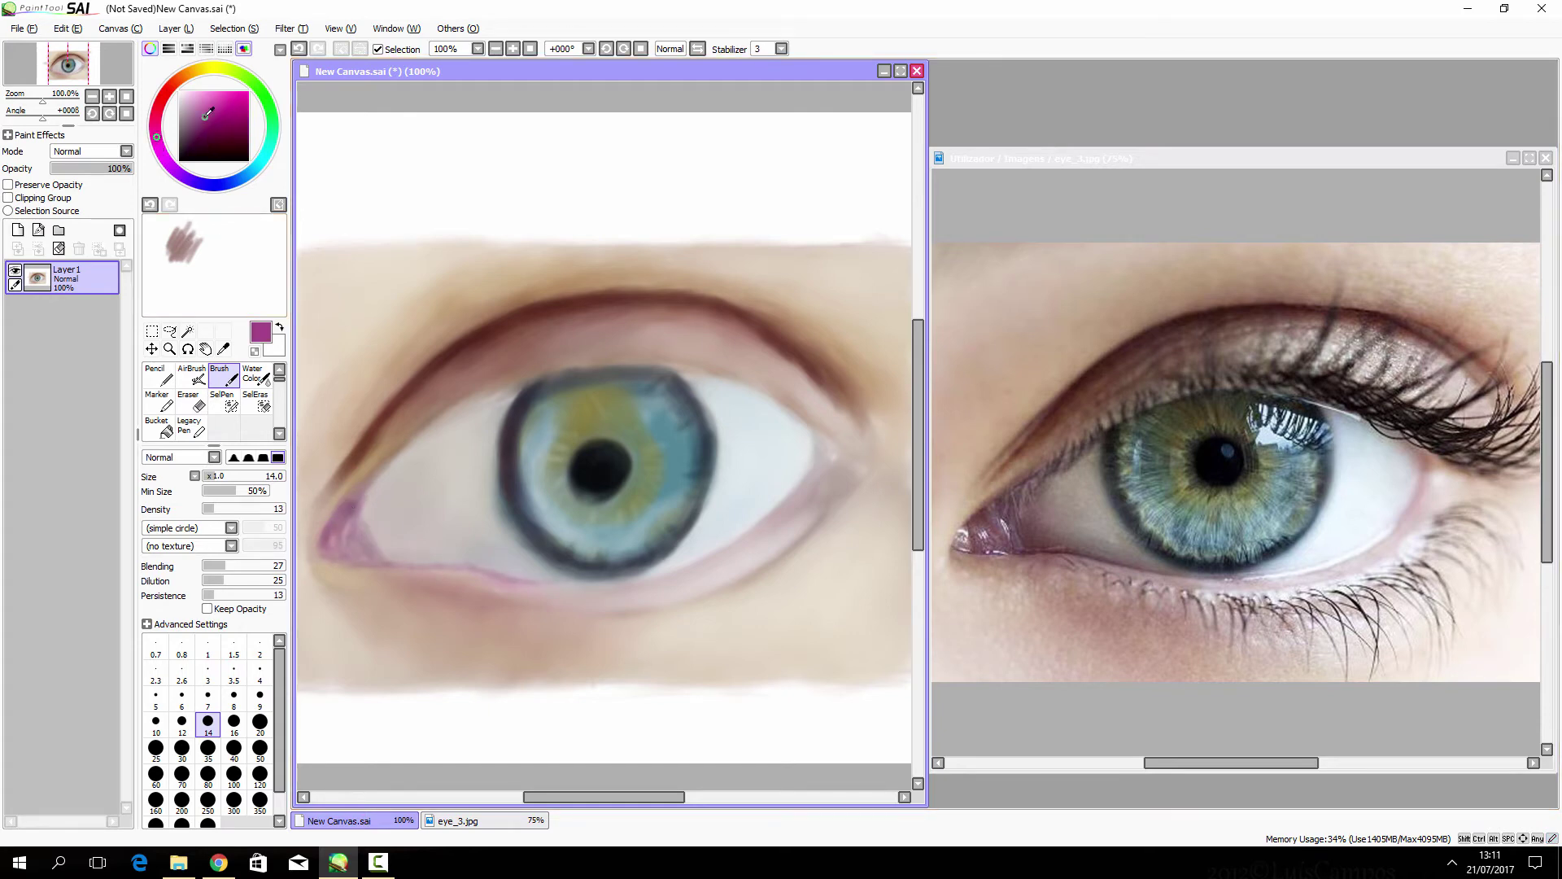
left_click_drag(213, 475, 248, 475)
mouse_move(354, 541)
left_mouse_down()
mouse_move(419, 545)
mouse_move(464, 496)
left_mouse_up()
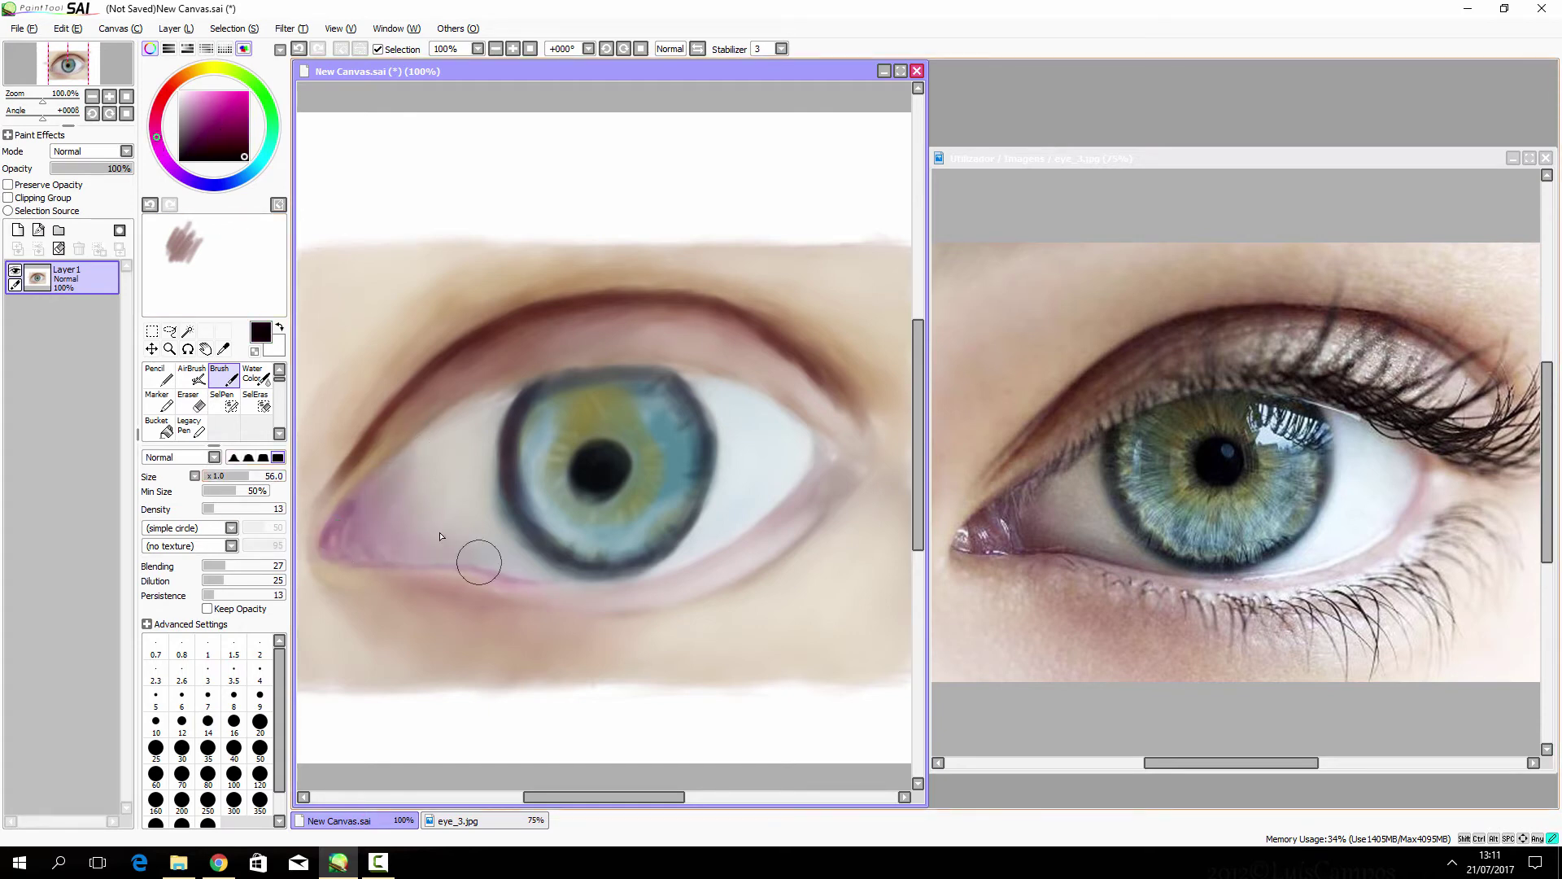
Step: Darken the upper-eyelid crease from the inner corner with dark reddish brown
left_click(189, 73)
left_click(244, 154)
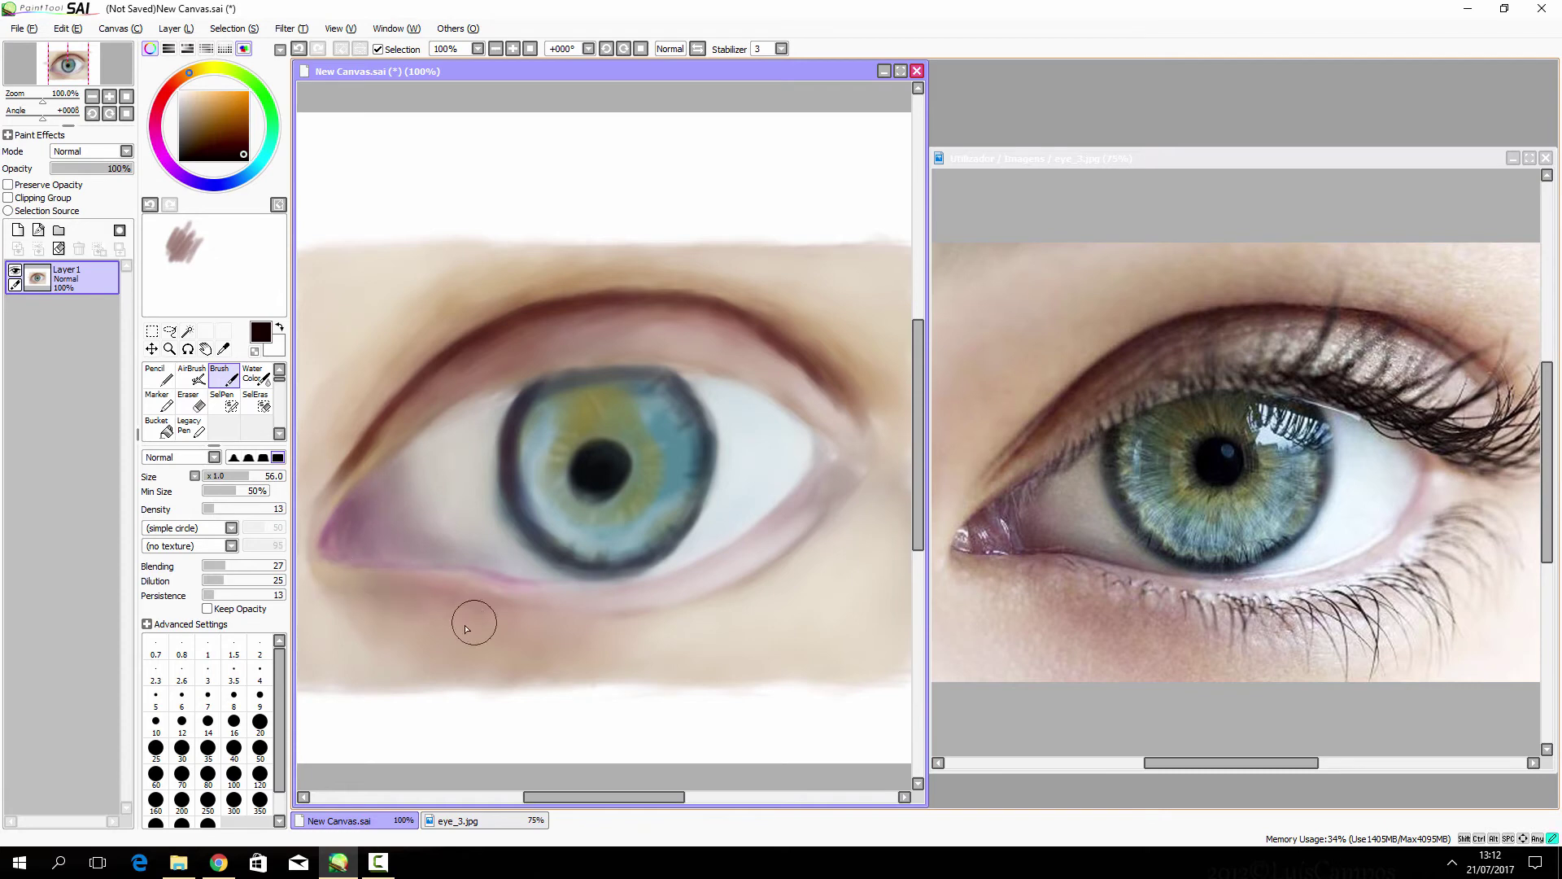
left_click(224, 135)
left_click_drag(378, 406, 587, 281)
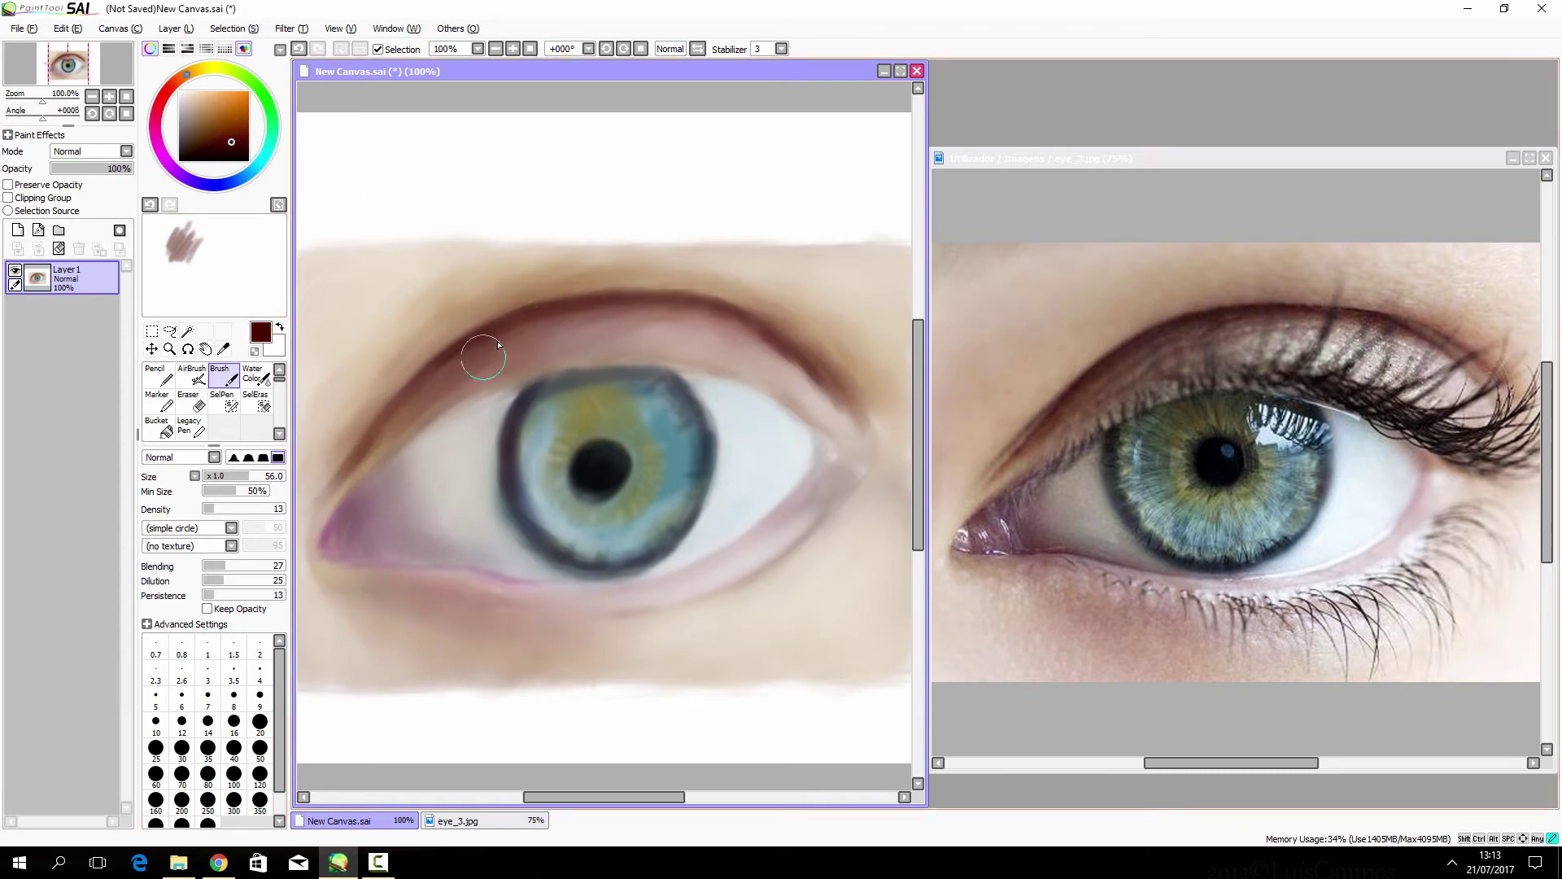
left_click_drag(459, 389, 628, 292)
Step: Smooth the eye white near the inner and outer corners with light beige
left_click(504, 382, "alt")
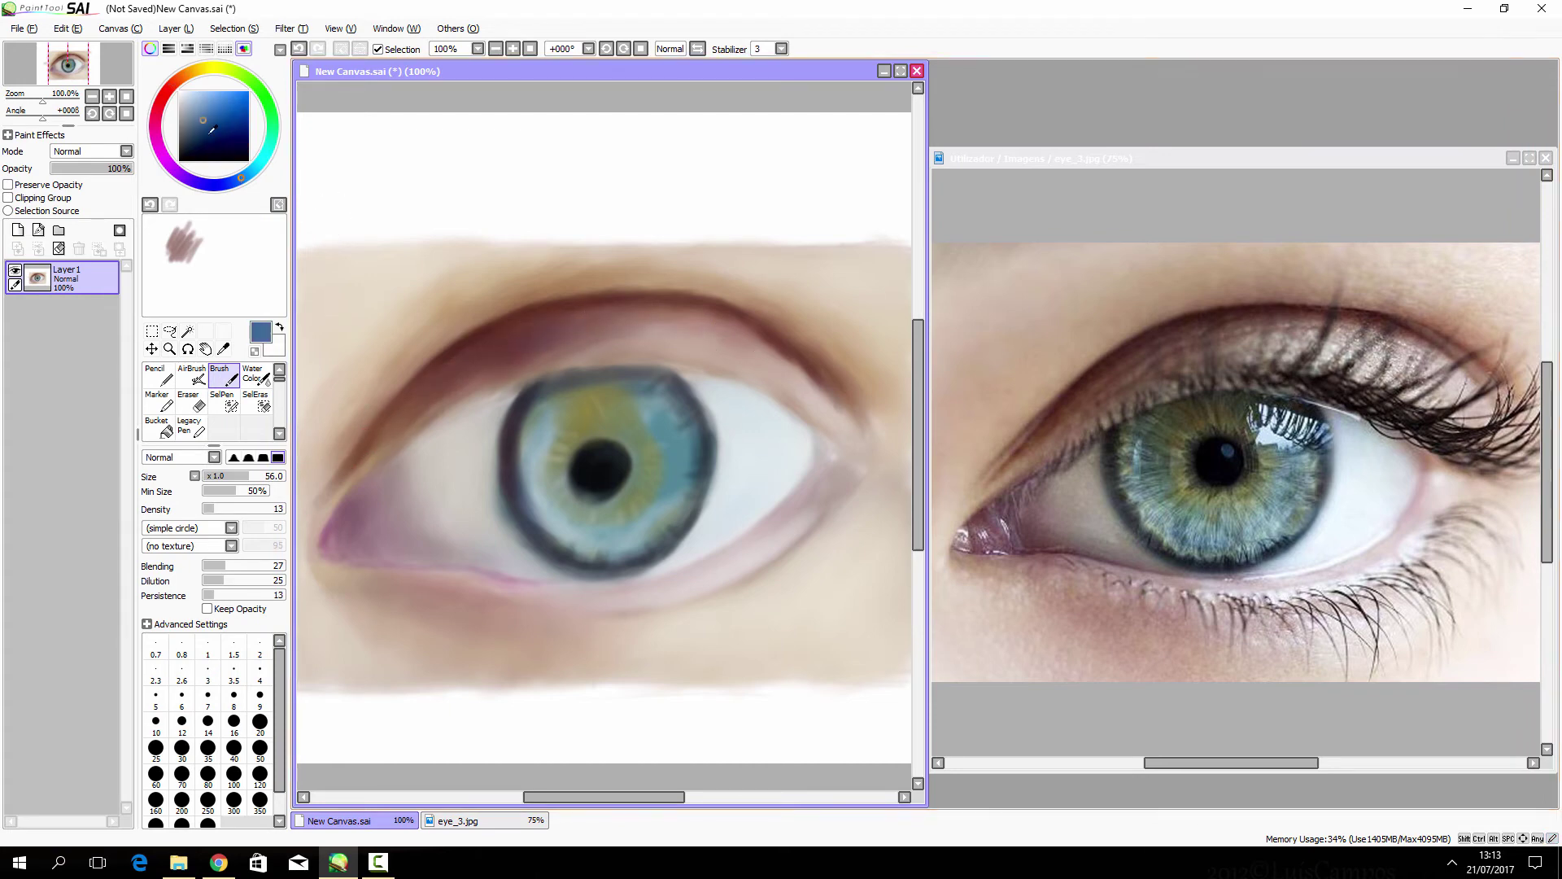
left_click(570, 334, "alt")
mouse_move(427, 480)
left_mouse_down()
mouse_move(428, 457)
mouse_move(471, 512)
left_mouse_up()
left_click_drag(722, 443, 769, 397)
left_click(749, 451, "alt")
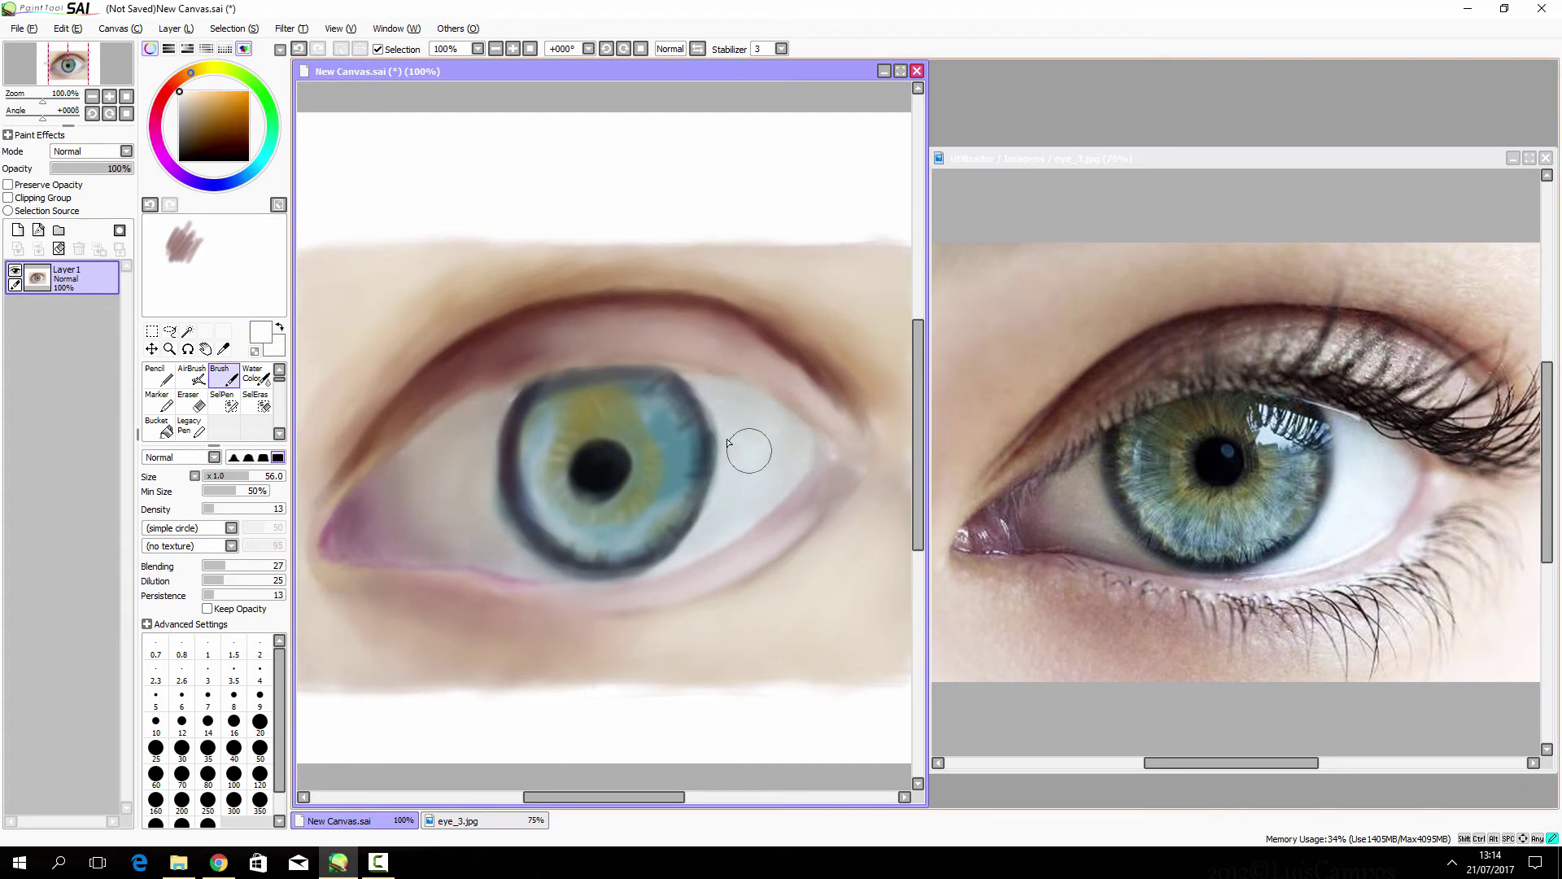
left_click(155, 122)
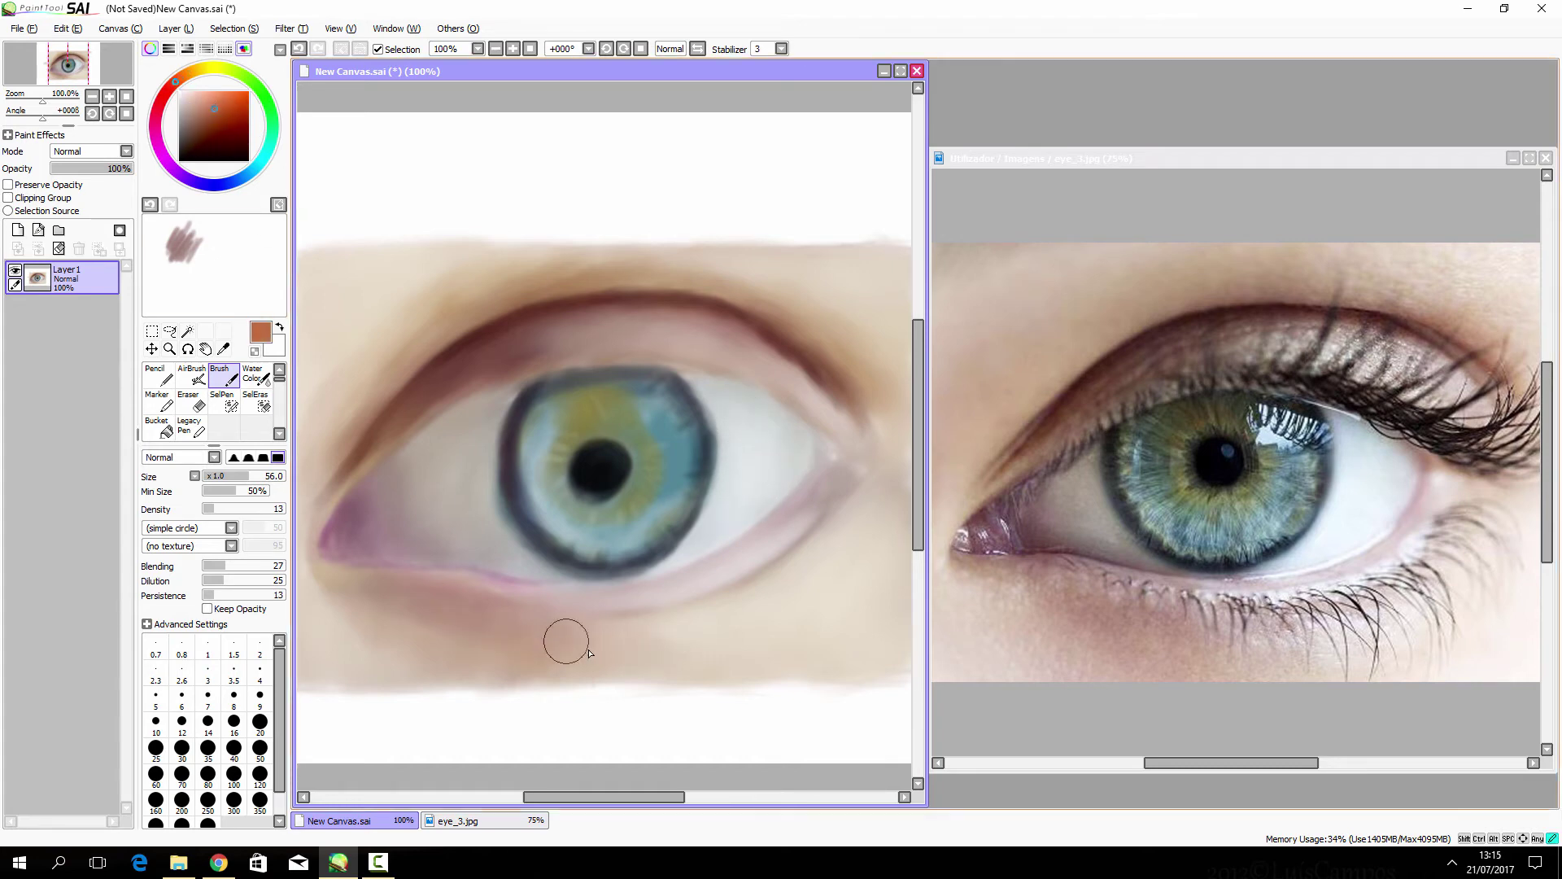
left_click(213, 109)
left_click(358, 593, "alt")
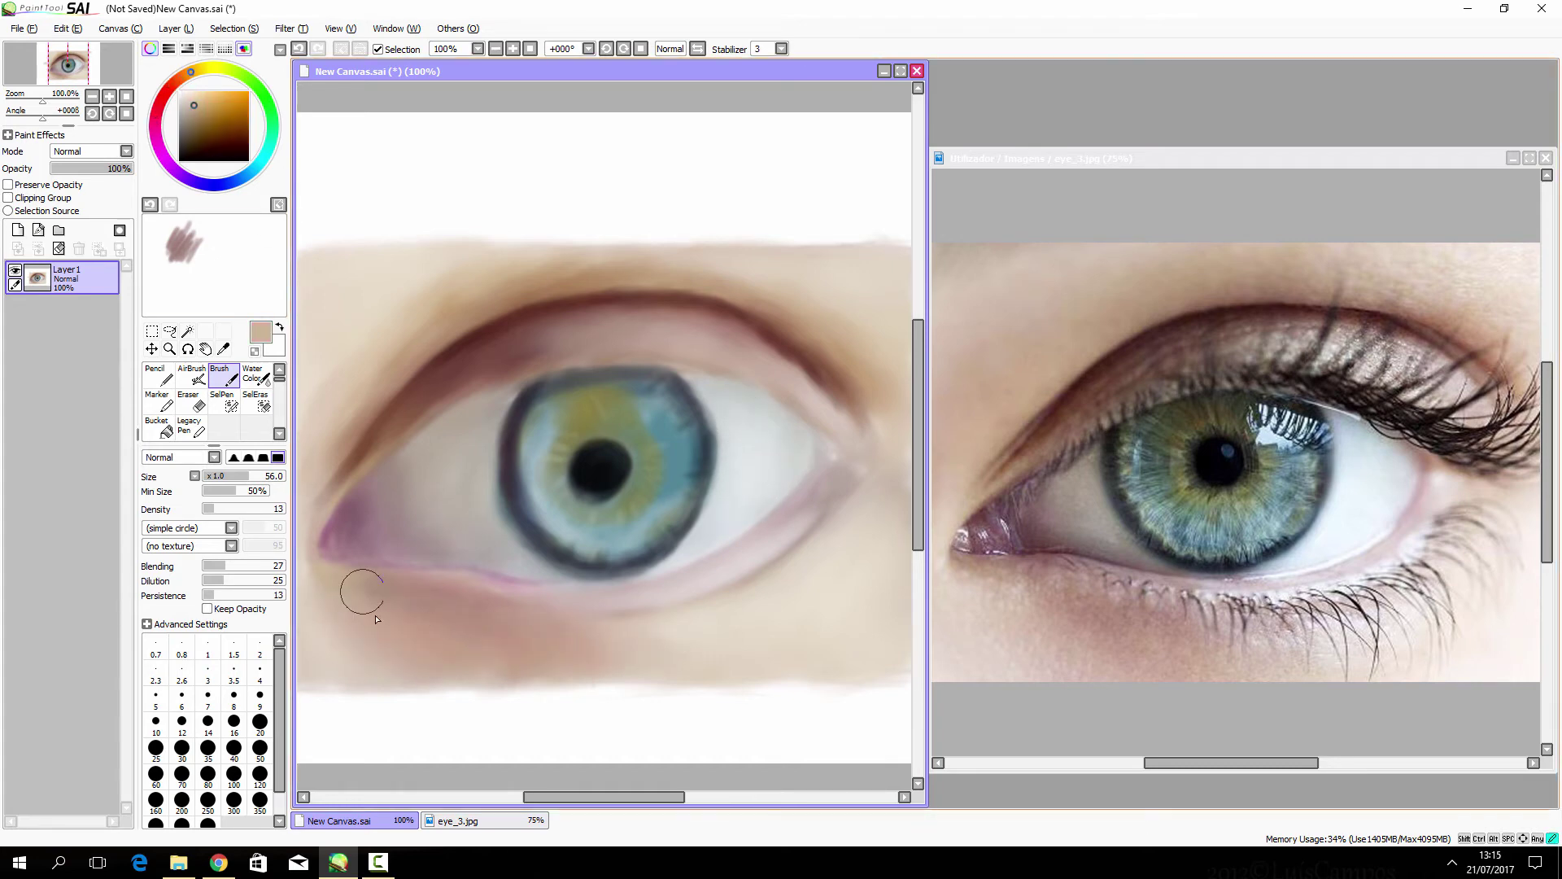
Step: Smooth the upper iris with dark olive using a size 60, higher-blending brush
left_click(156, 721)
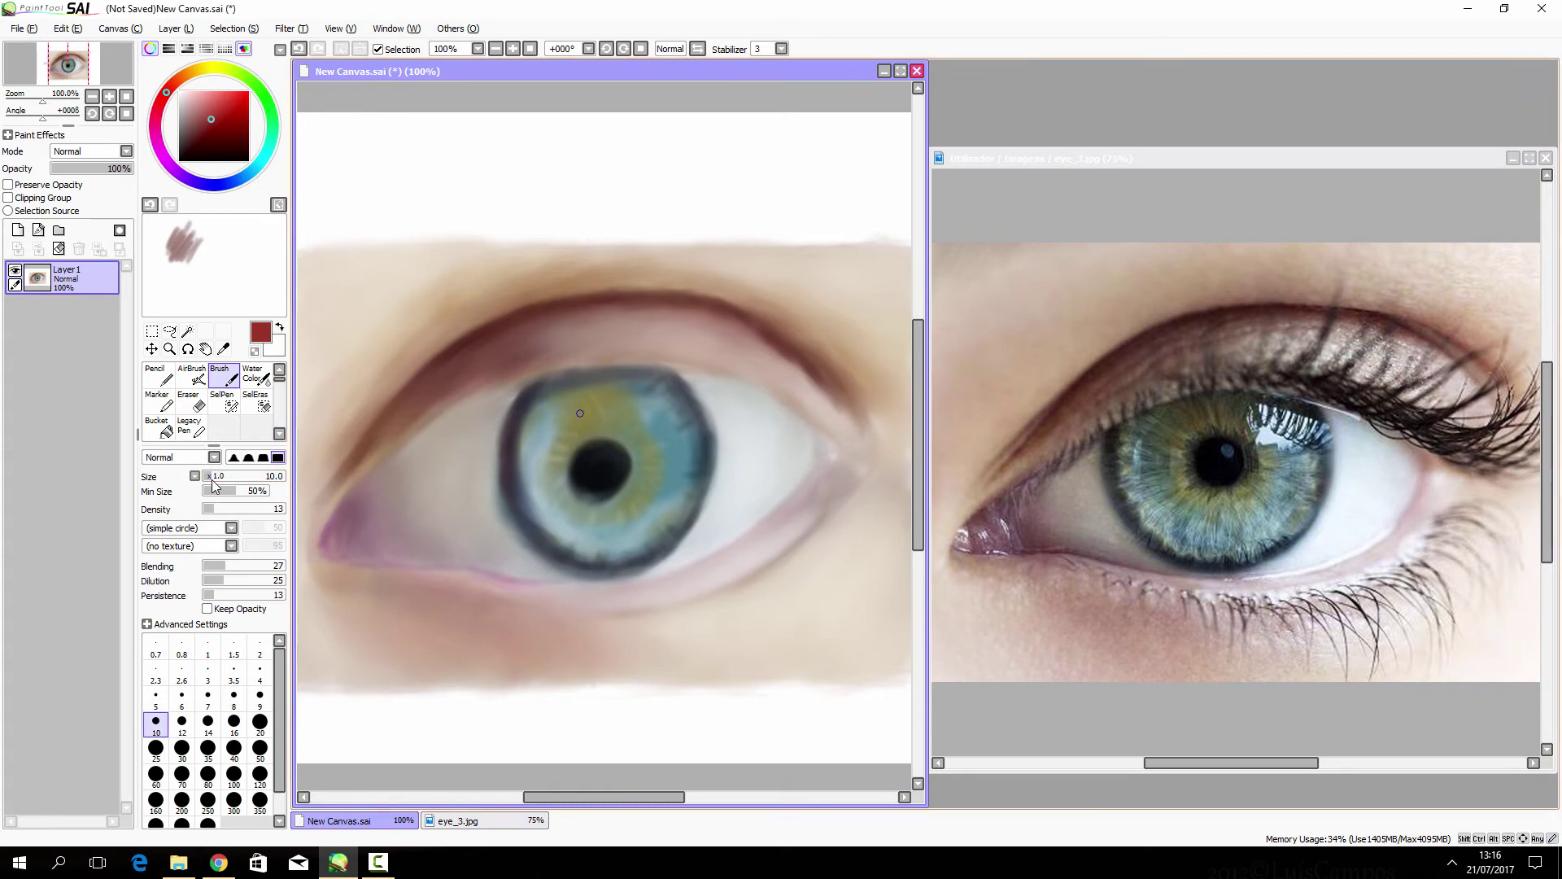
left_click(602, 402, "alt")
left_click(155, 774)
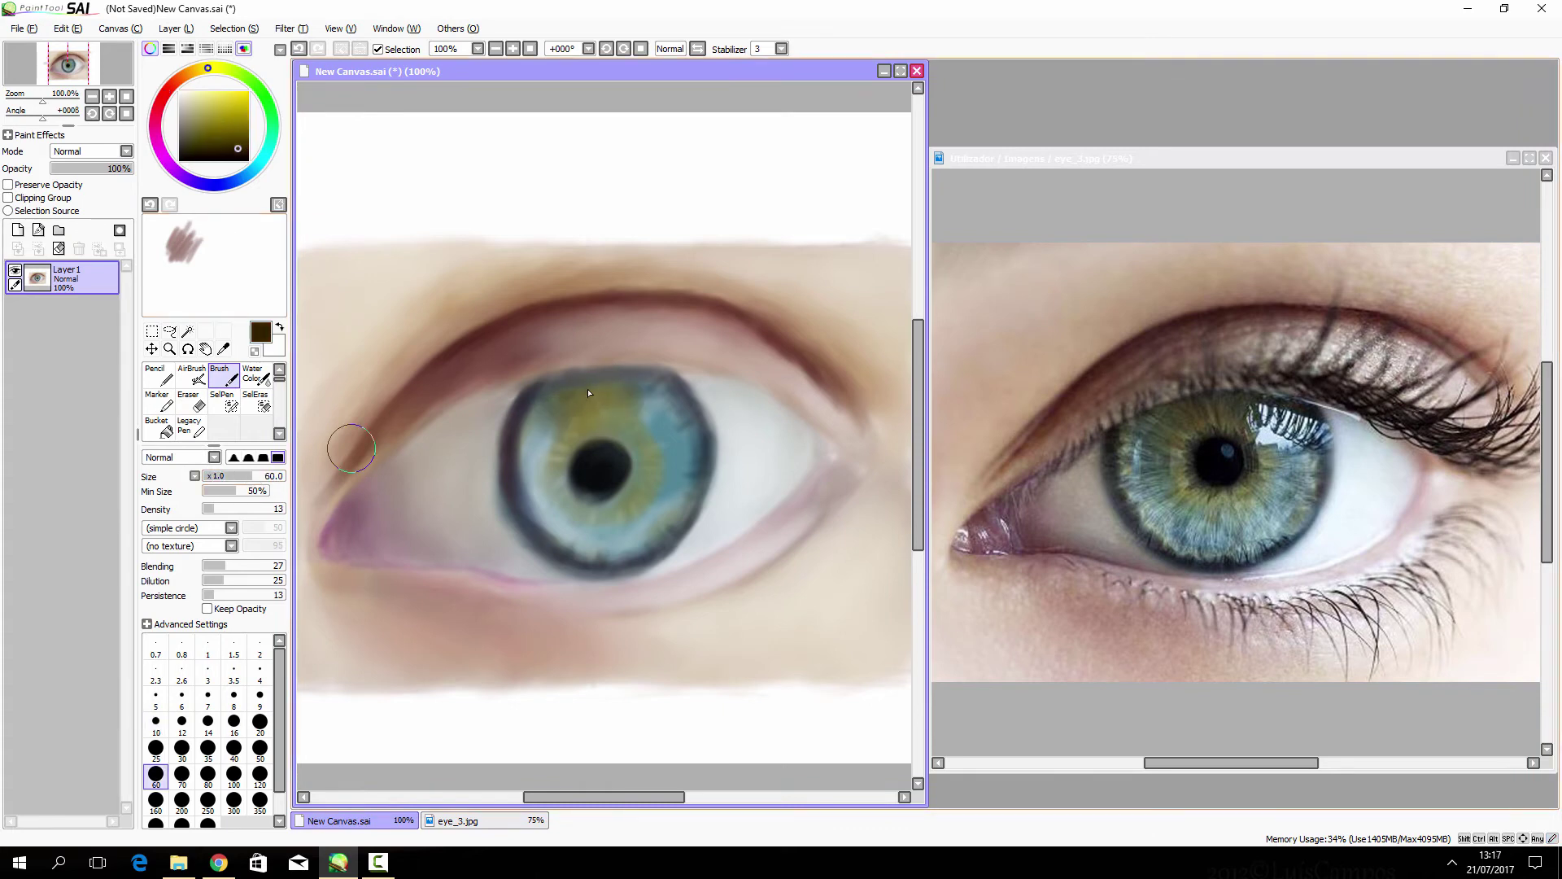
left_click_drag(569, 390, 667, 407)
Step: Sample the iris's teal and navy, then outline its top and left edges in black at size 30
left_click(604, 435, "alt")
left_click(156, 720)
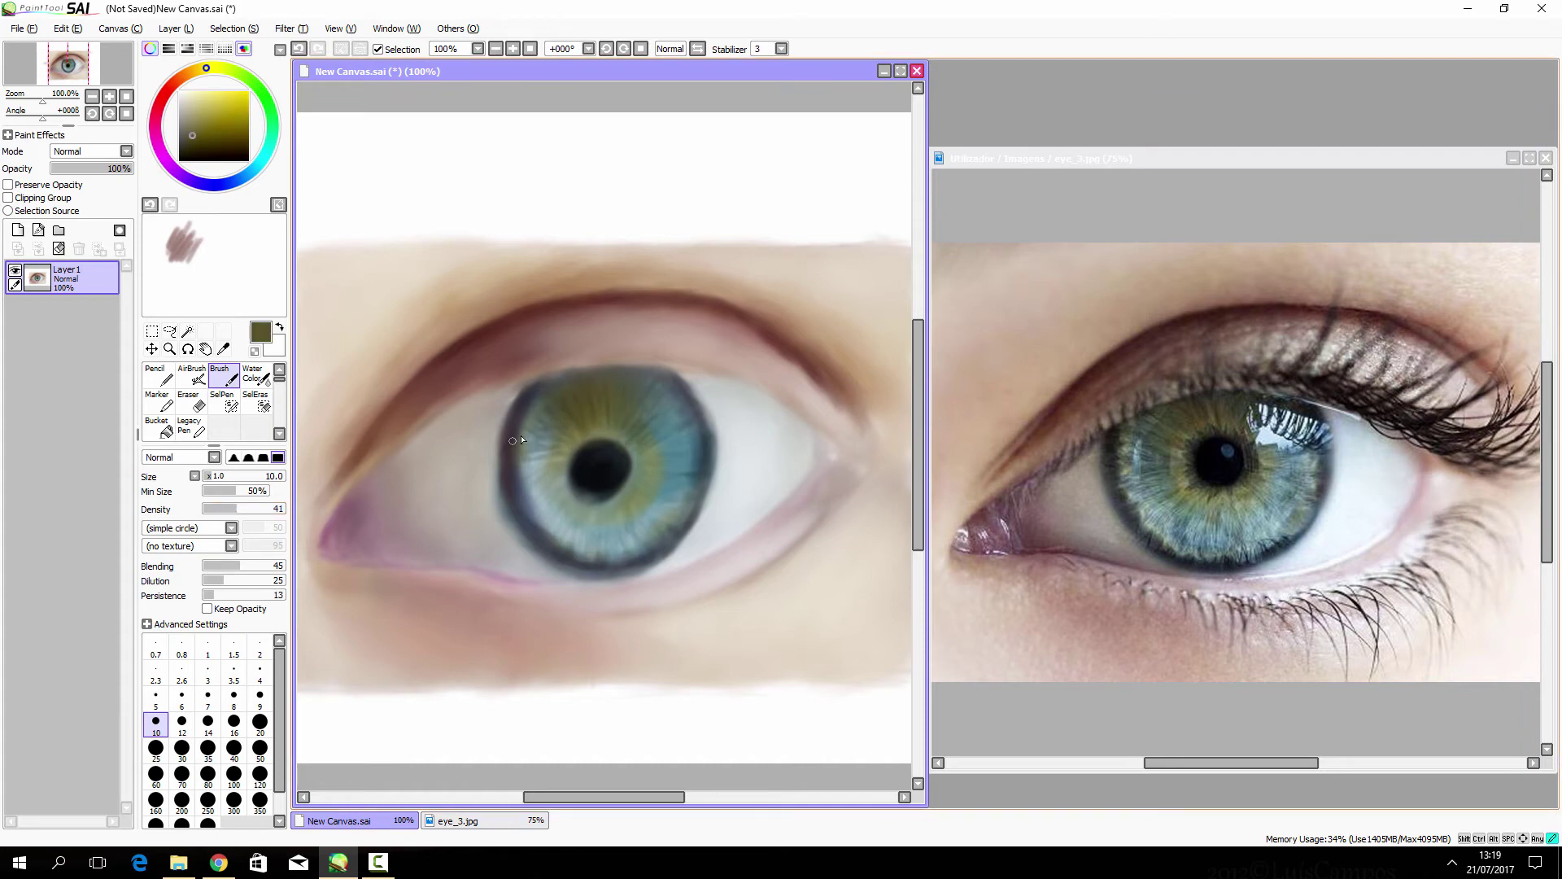
left_click(535, 475, "alt")
left_click(575, 546, "alt")
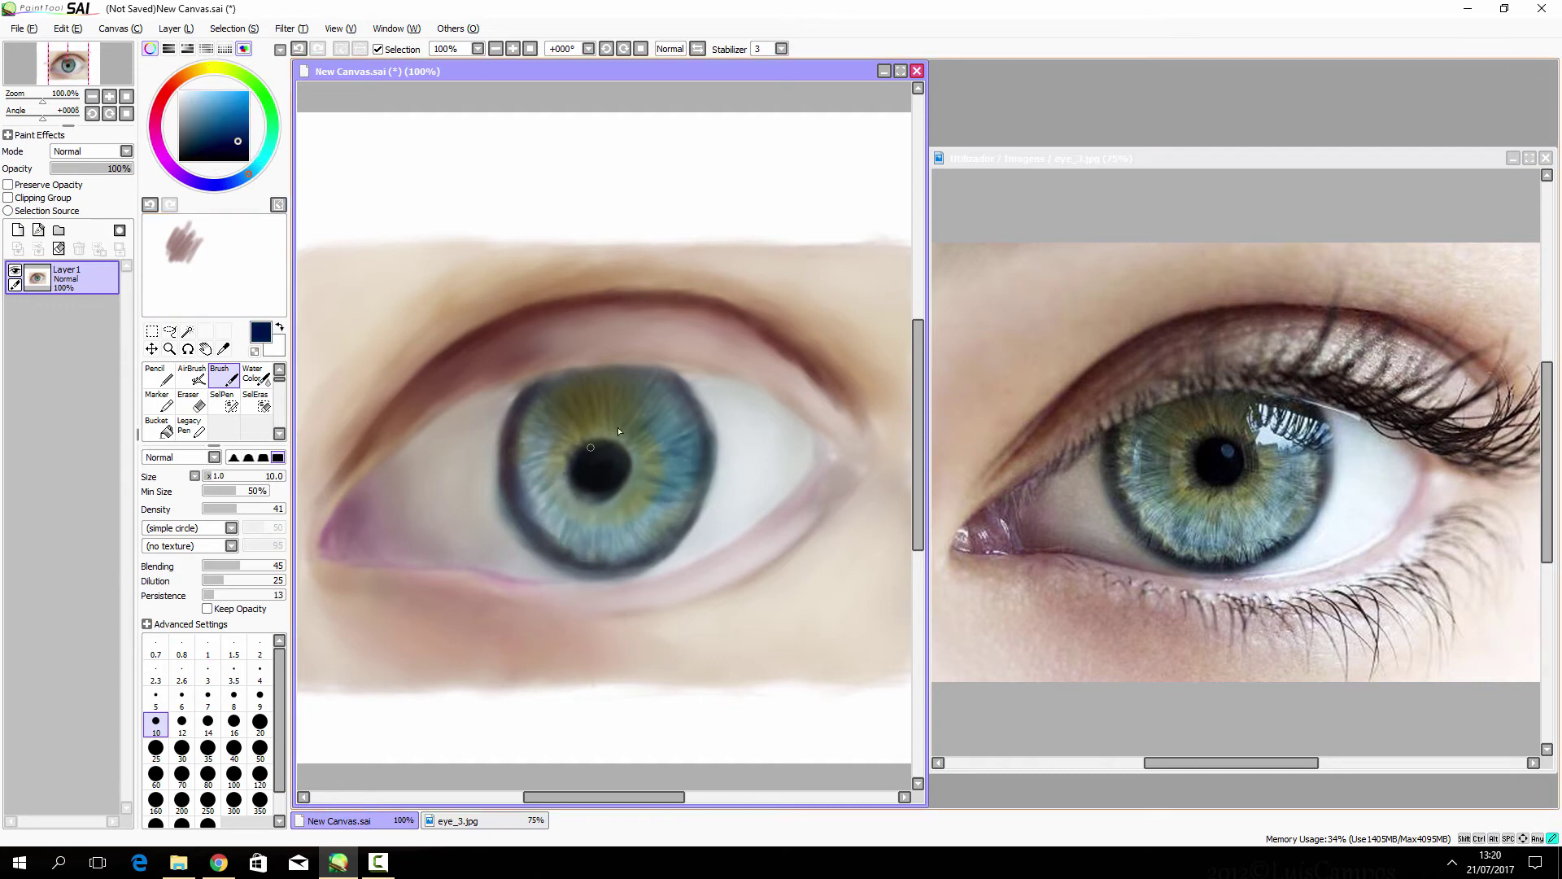
left_click(602, 464, "alt")
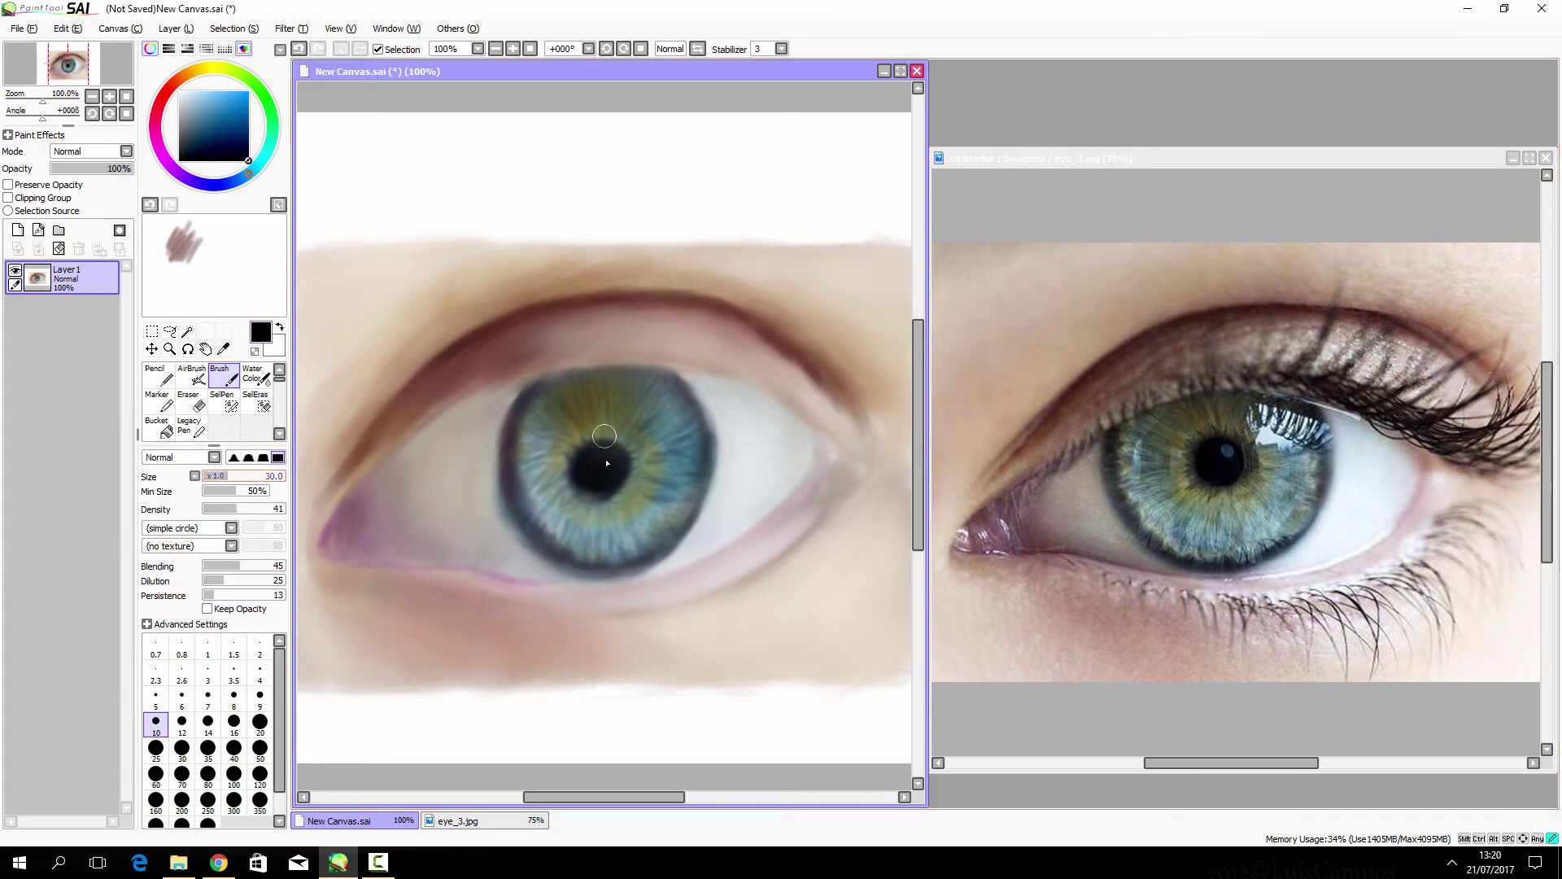
key("bracketright")
key("bracketright")
key("bracketright")
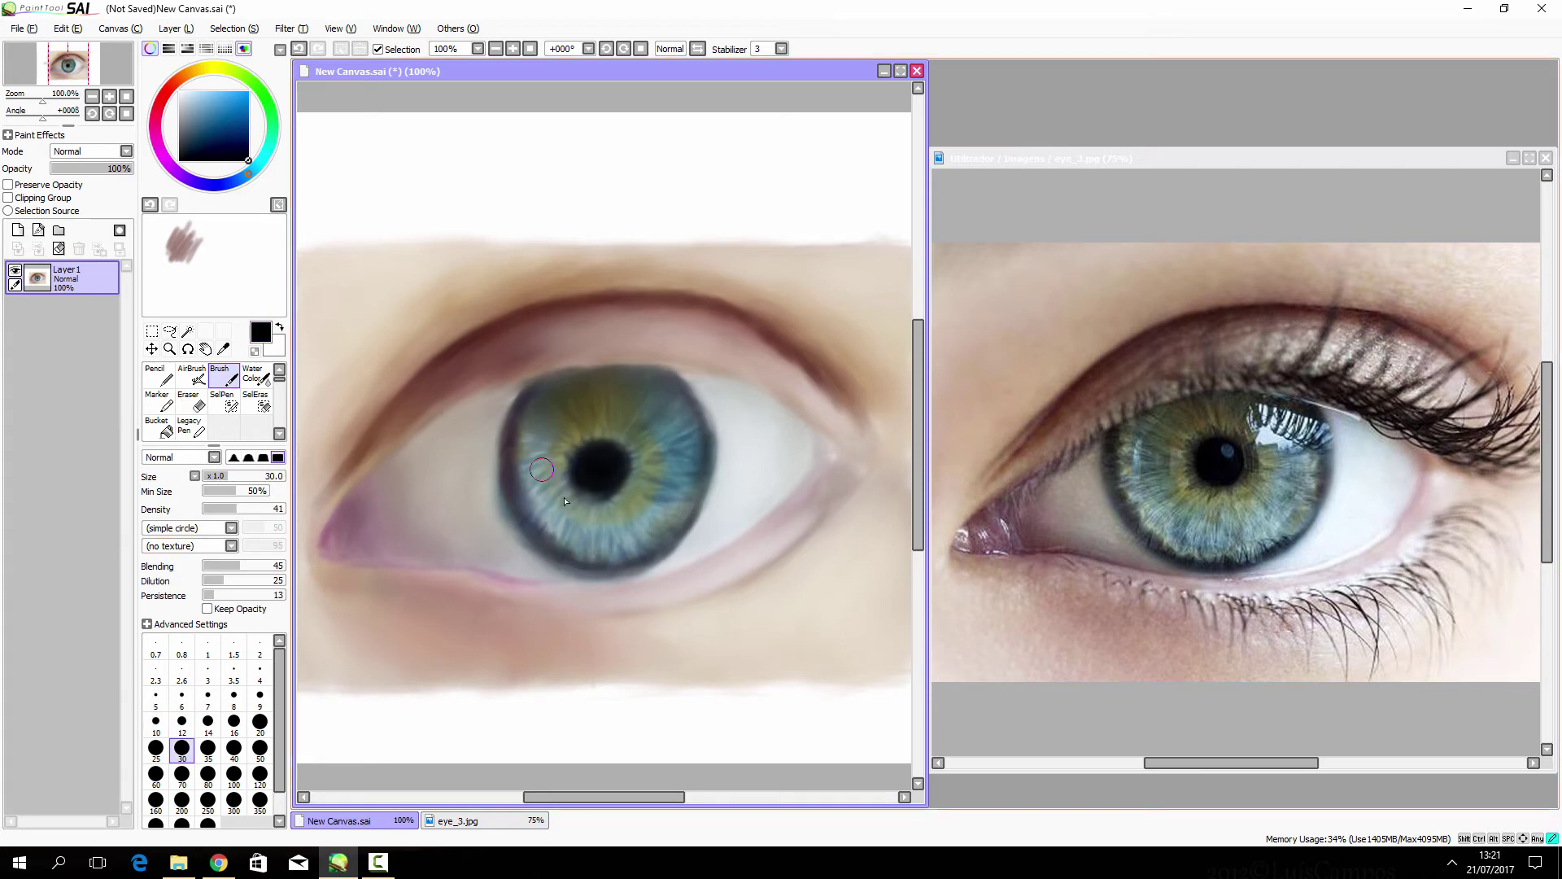
left_click_drag(675, 374, 513, 471)
key("x")
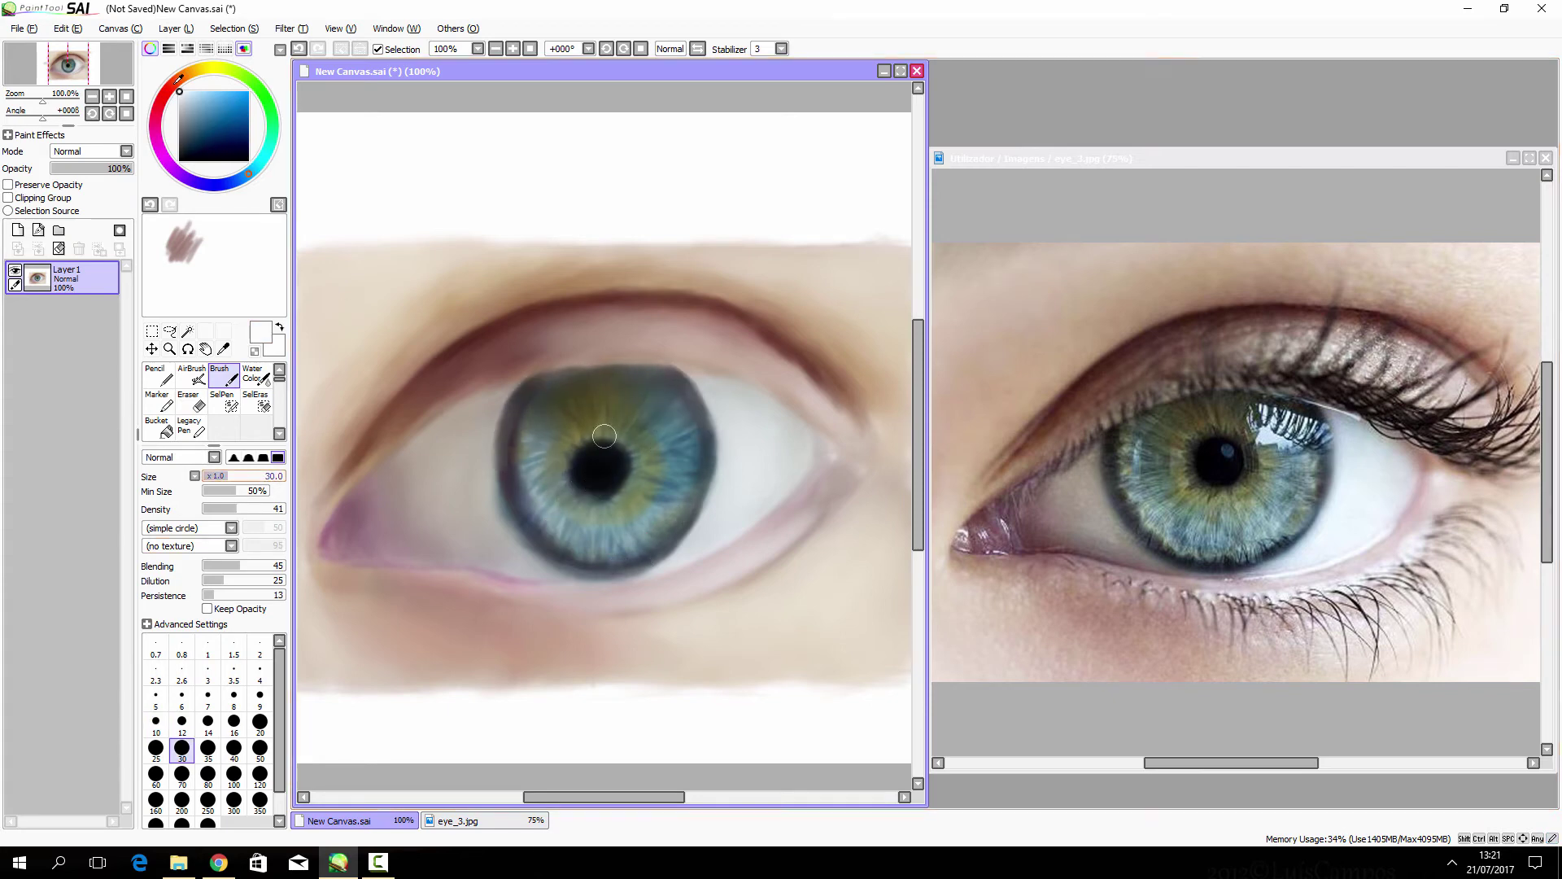
key("bracketleft")
key("bracketleft")
key("bracketleft")
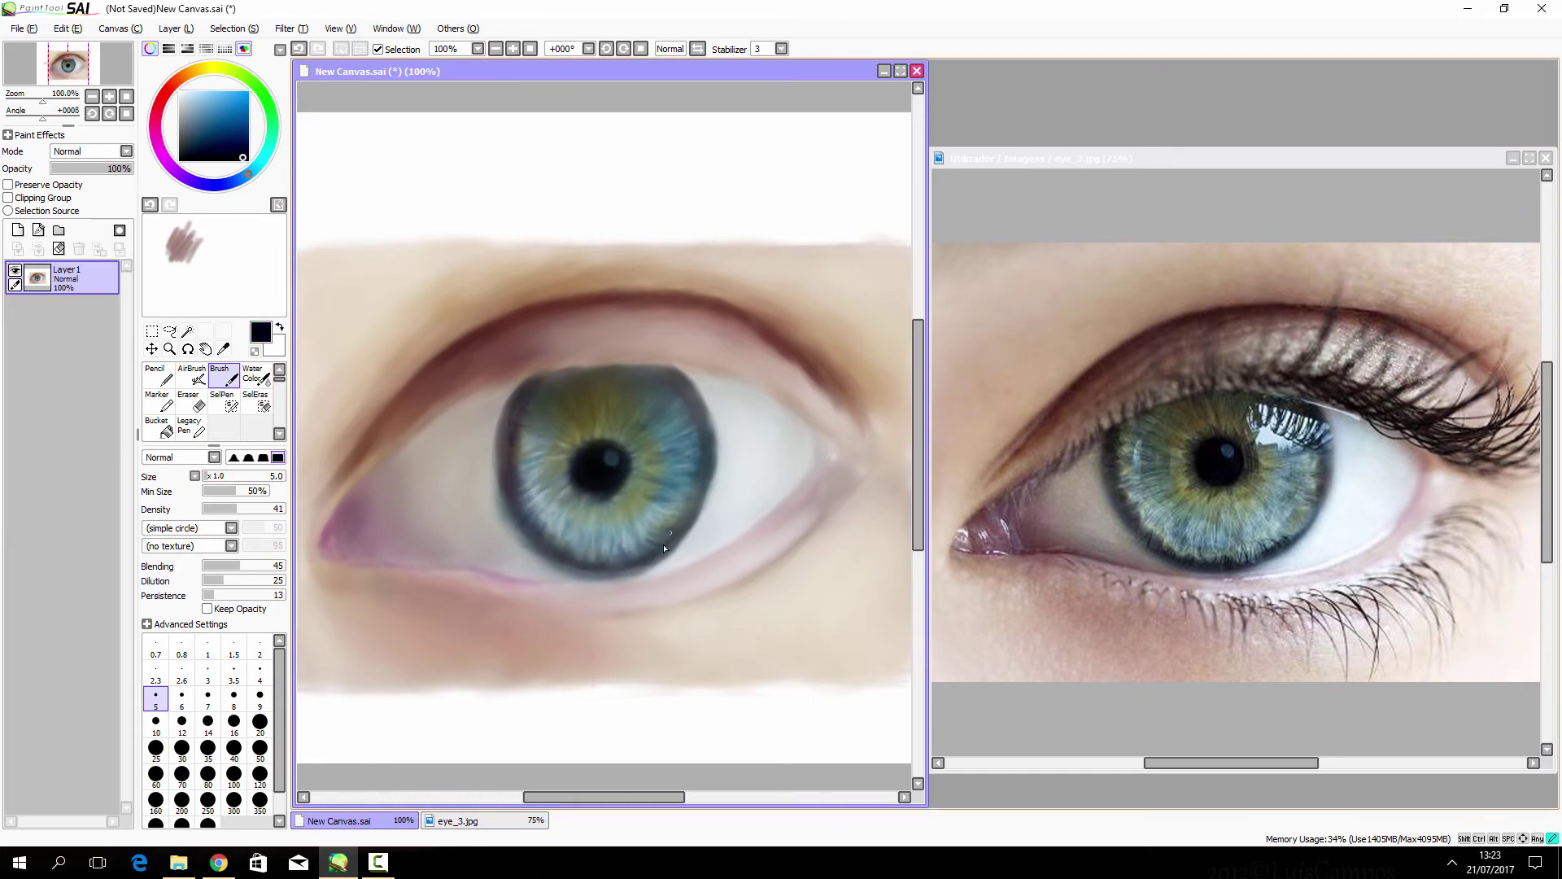
Step: Sample dark olive and light blue from the iris and dab small dark marks into the highlight
key("bracketright")
key("bracketright")
key("bracketright")
left_click(605, 404, "alt")
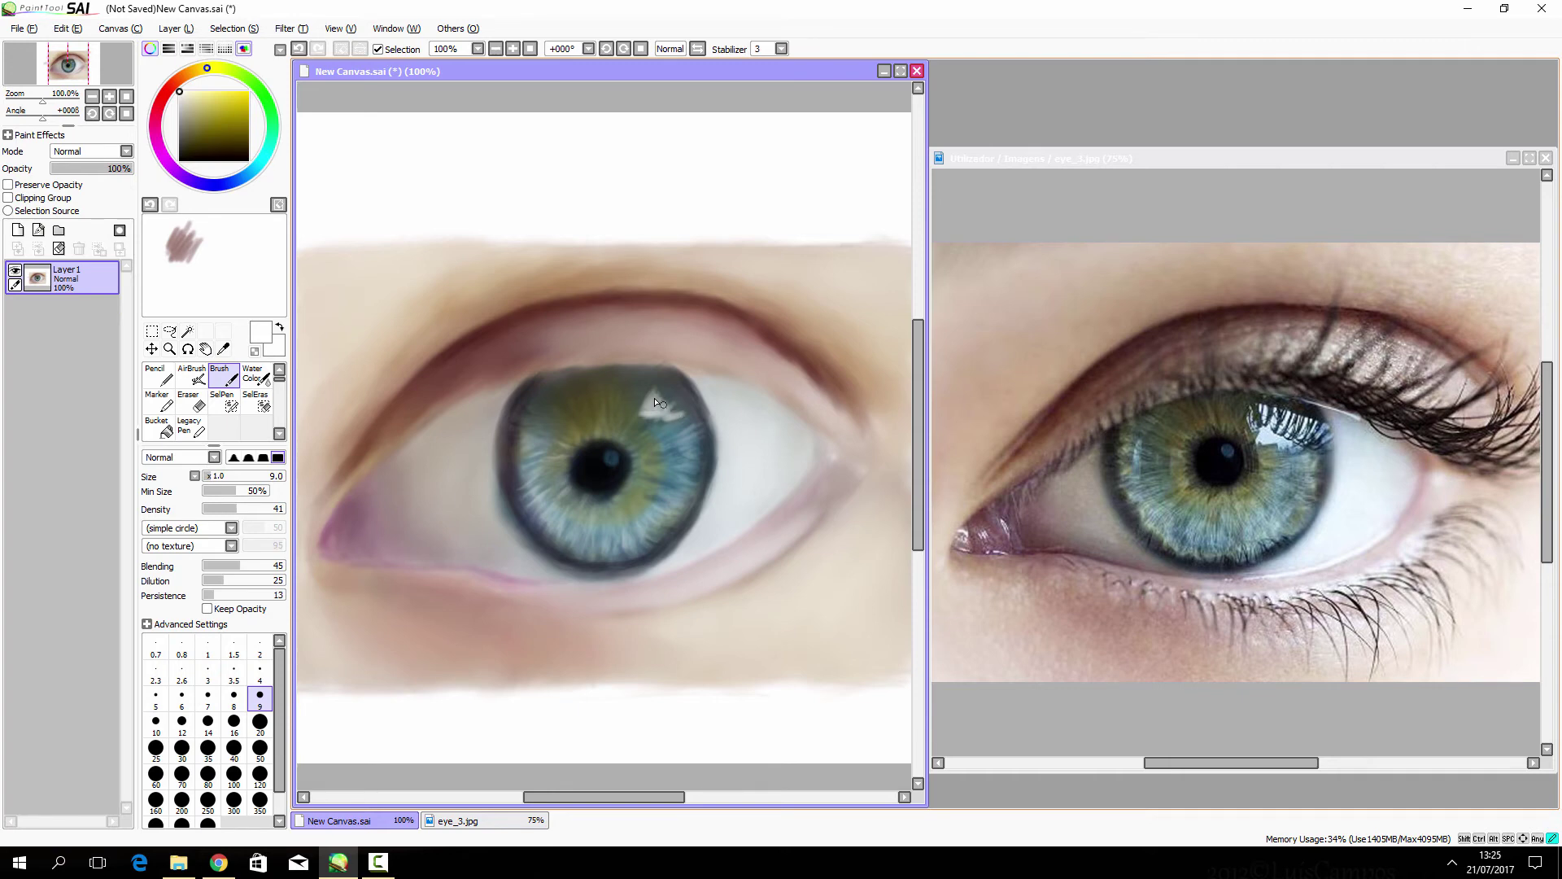
left_click(671, 411, "alt")
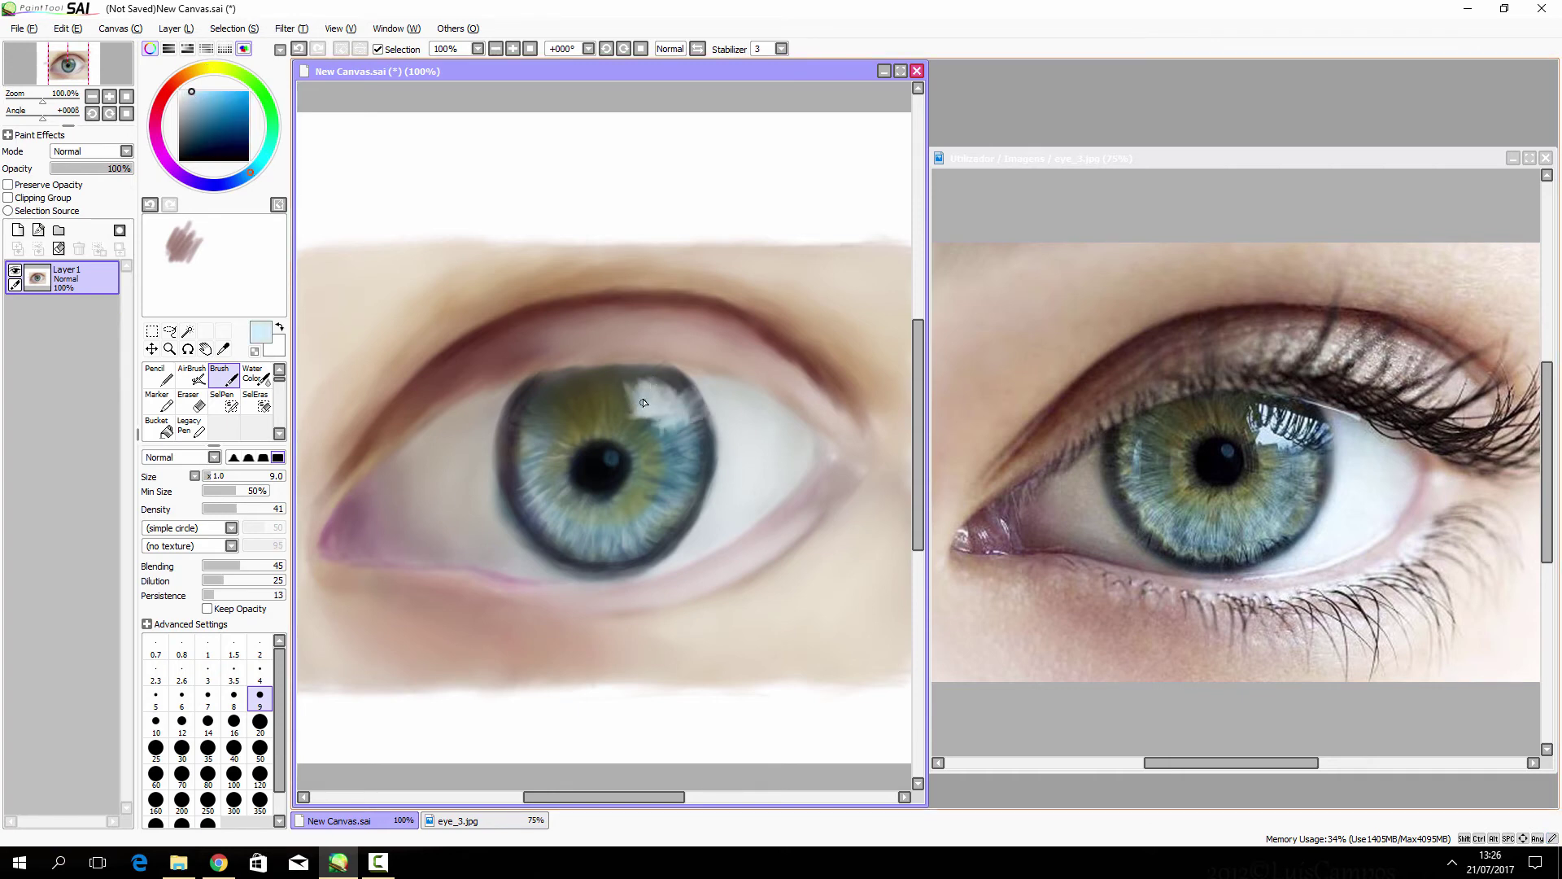
left_click(647, 382, "alt")
left_click_drag(639, 382, 643, 398)
key("bracketleft")
key("bracketleft")
key("bracketleft")
left_click(643, 386, "alt")
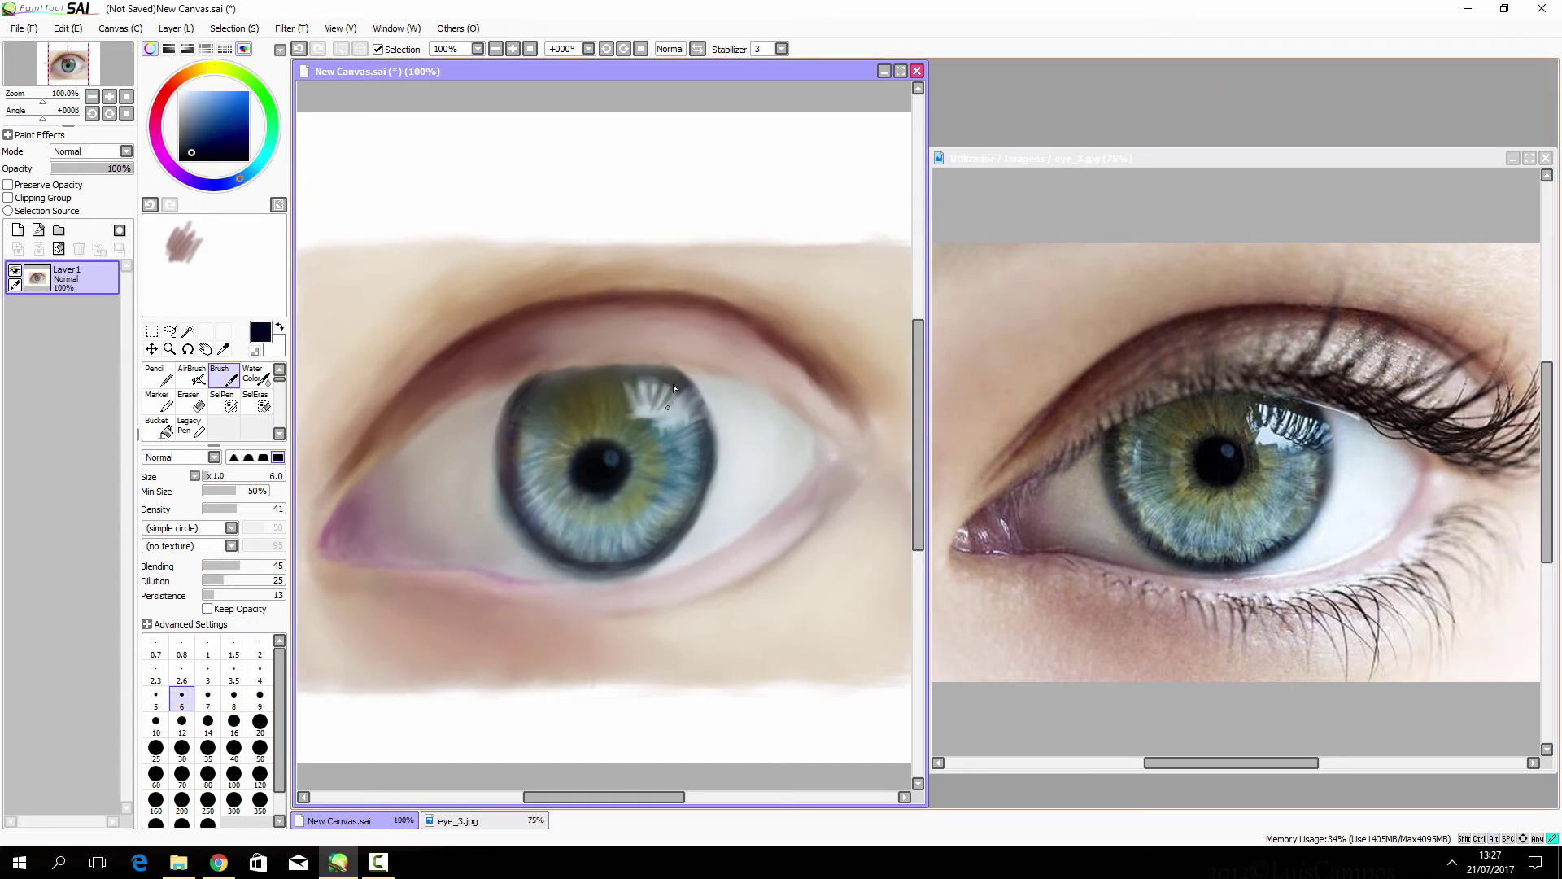
Step: Draw a near-black dividing stroke across the highlight, then pick near-white with a smaller brush
right_click(656, 373)
mouse_move(642, 380)
left_mouse_down()
mouse_move(636, 398)
mouse_move(540, 371)
mouse_move(666, 363)
mouse_move(545, 370)
mouse_move(520, 388)
left_mouse_up()
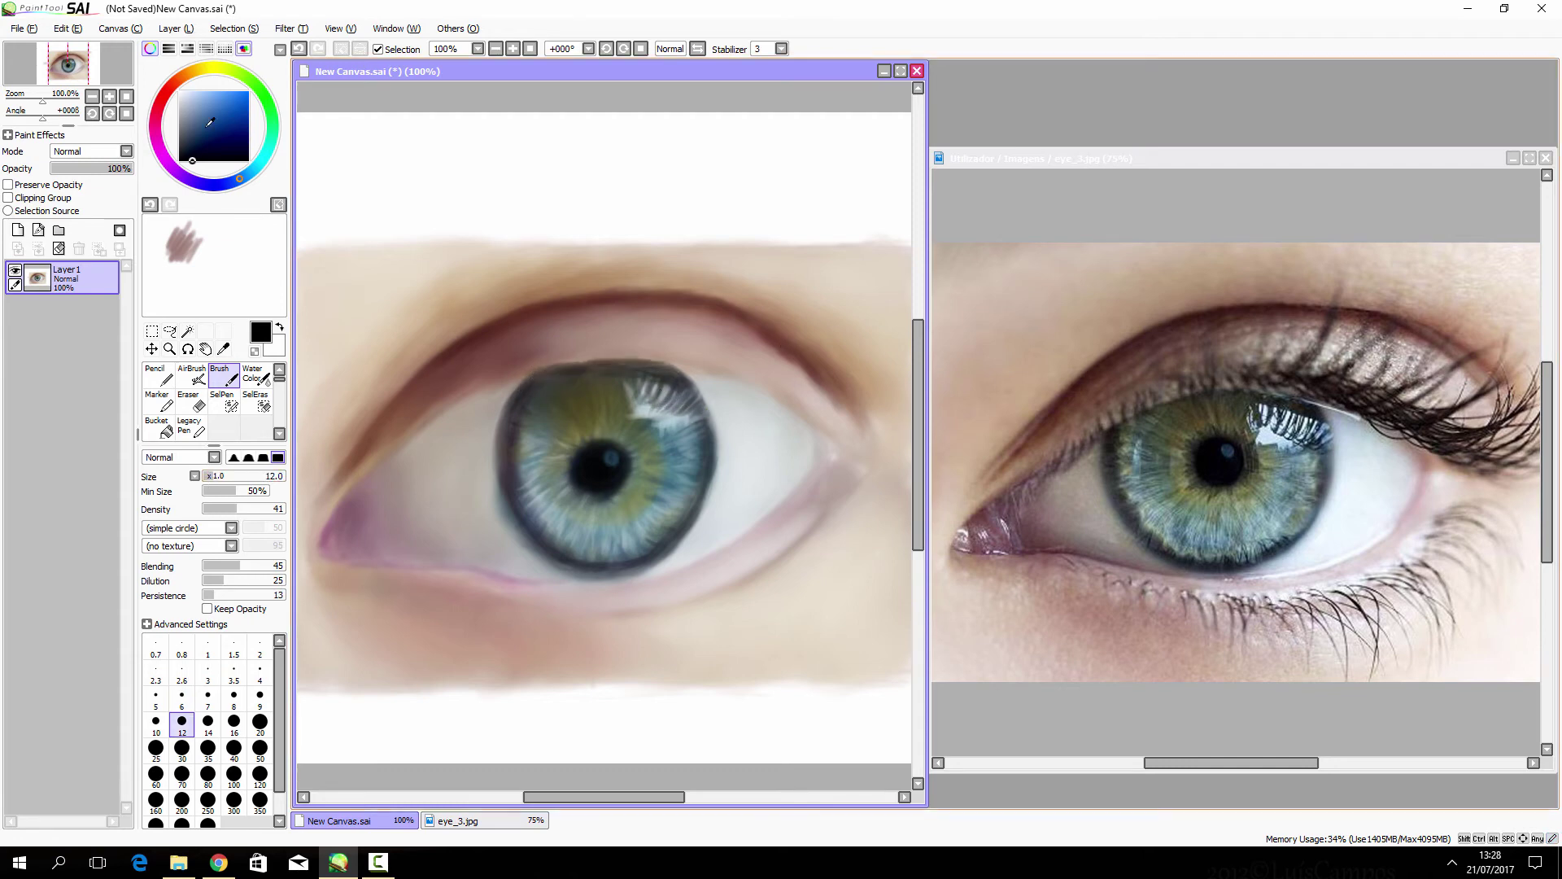
left_click(183, 92)
key("bracketleft")
key("bracketleft")
key("bracketleft")
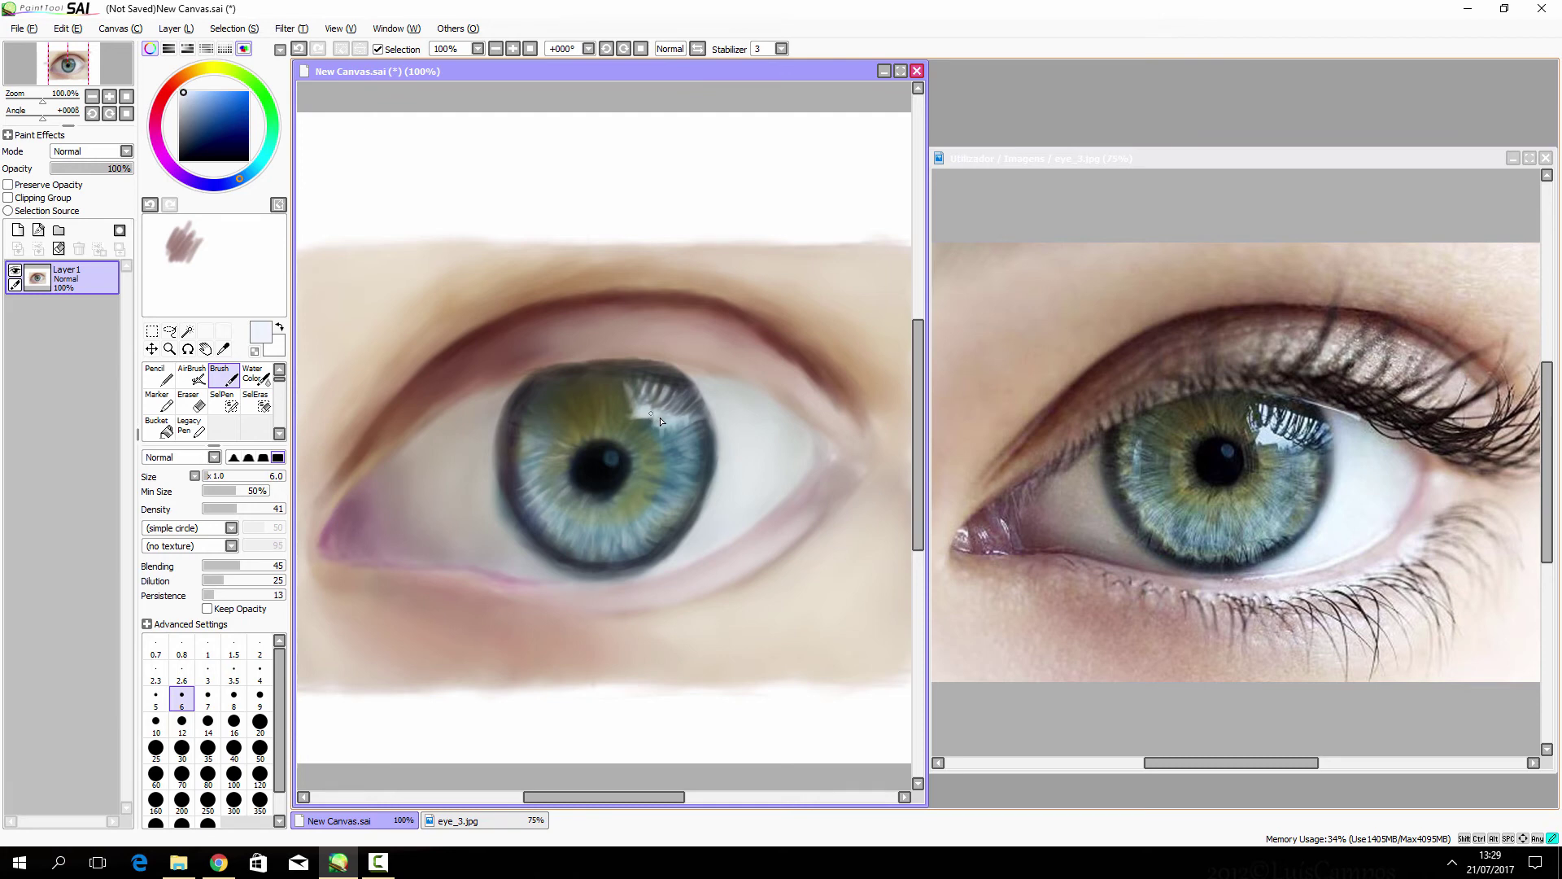
left_click(249, 160)
Step: Paint the first curved lashes above the iris at size 7, then set Blending 40 and Density 100
left_click(207, 721)
left_click_drag(655, 314, 632, 352)
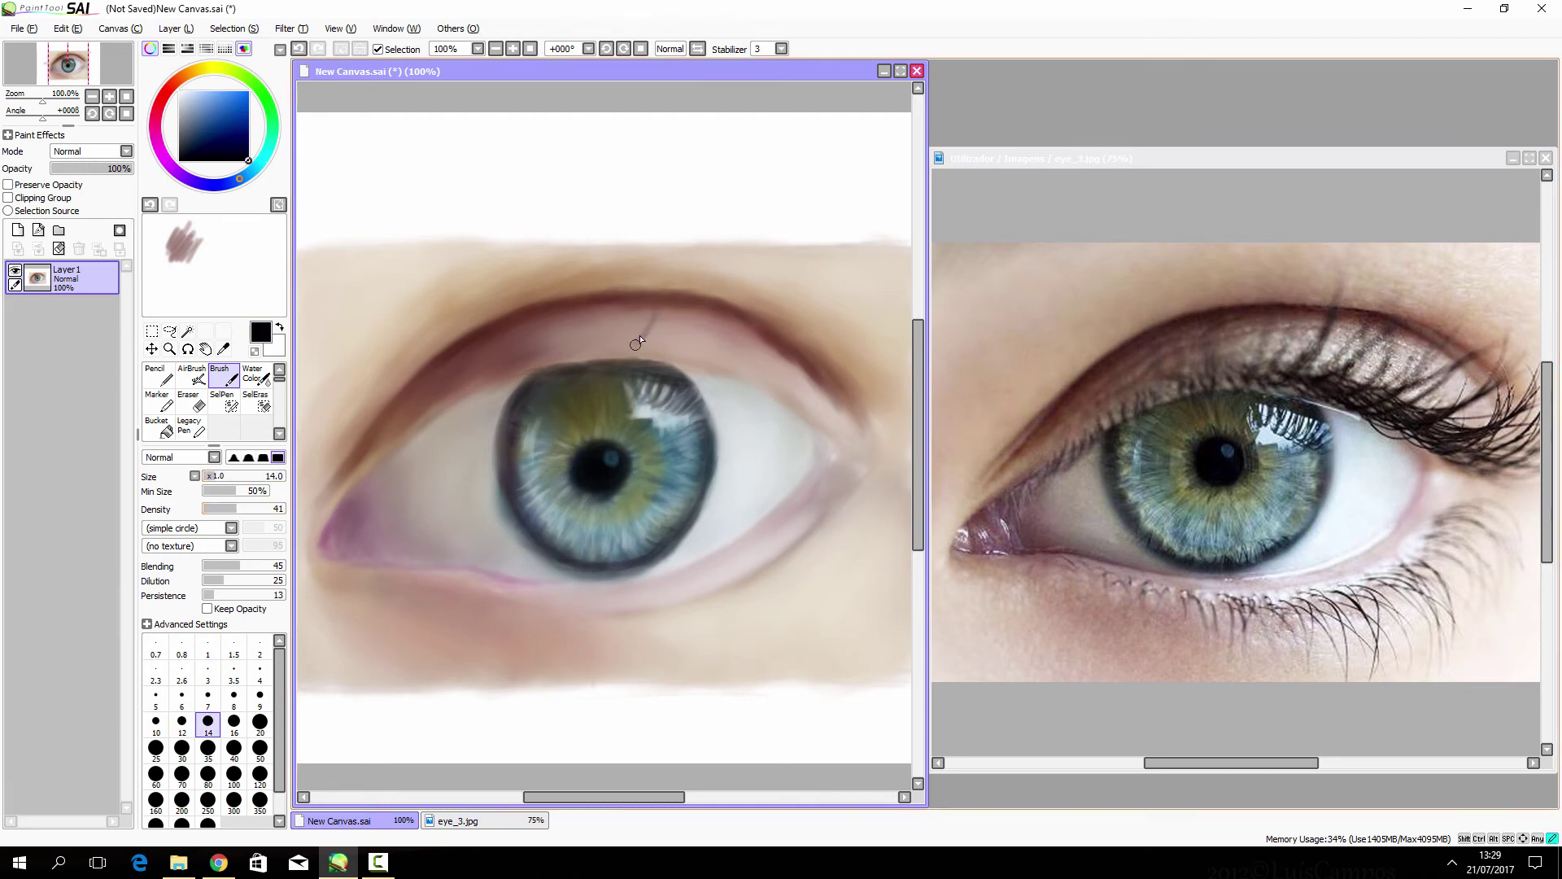
mouse_move(670, 249)
left_mouse_down()
mouse_move(630, 354)
mouse_move(643, 339)
mouse_move(612, 306)
left_mouse_up()
left_click(207, 694)
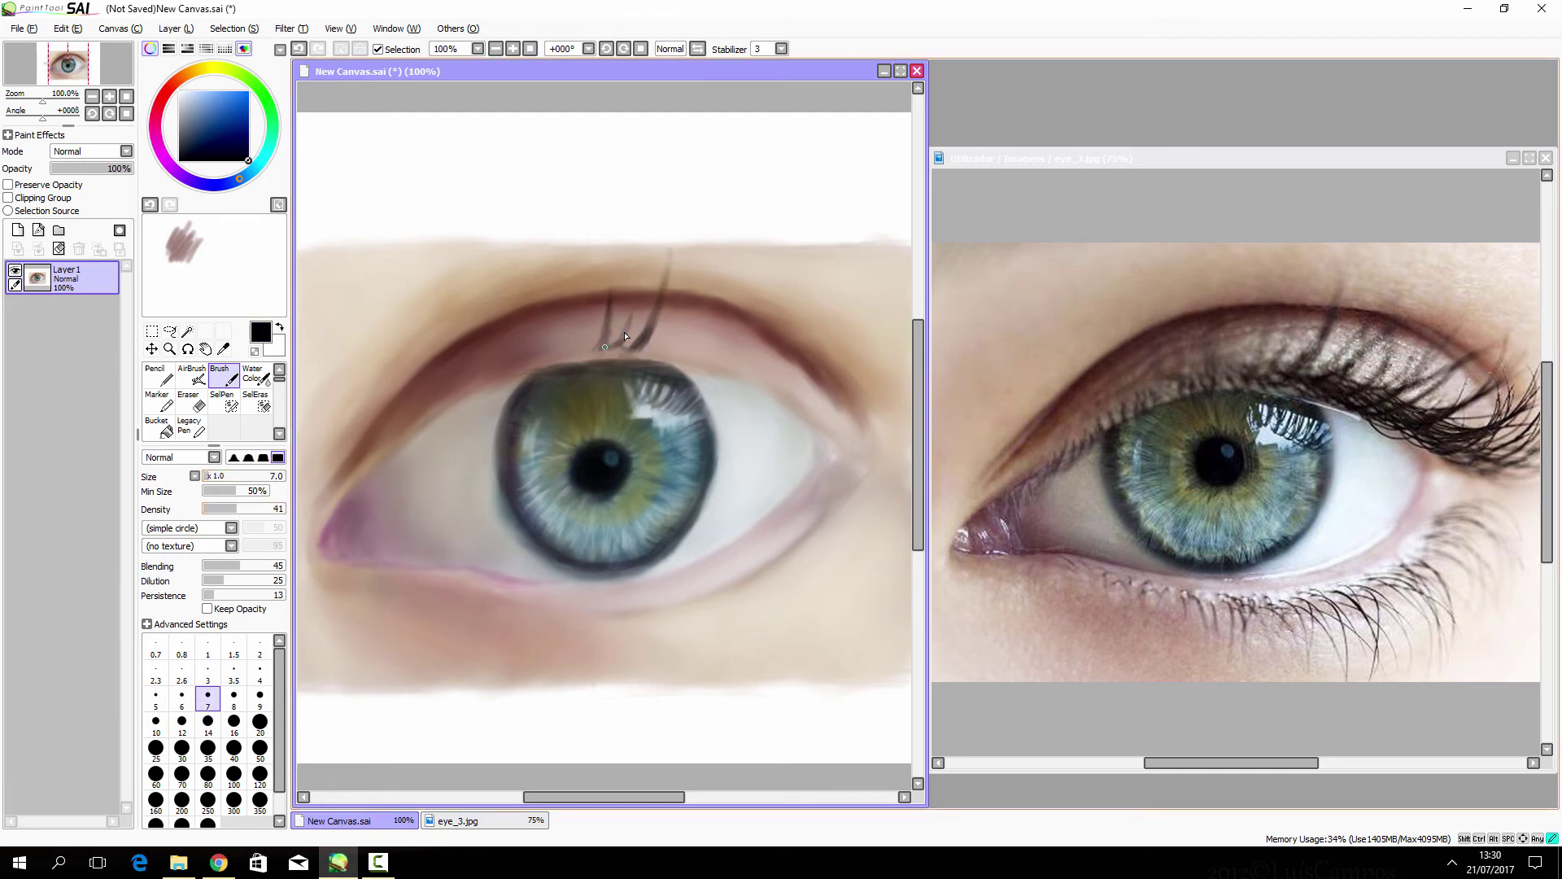
left_click_drag(655, 356, 691, 315)
left_click_drag(620, 357, 680, 301)
mouse_move(668, 354)
left_mouse_down()
mouse_move(717, 316)
mouse_move(692, 340)
left_mouse_up()
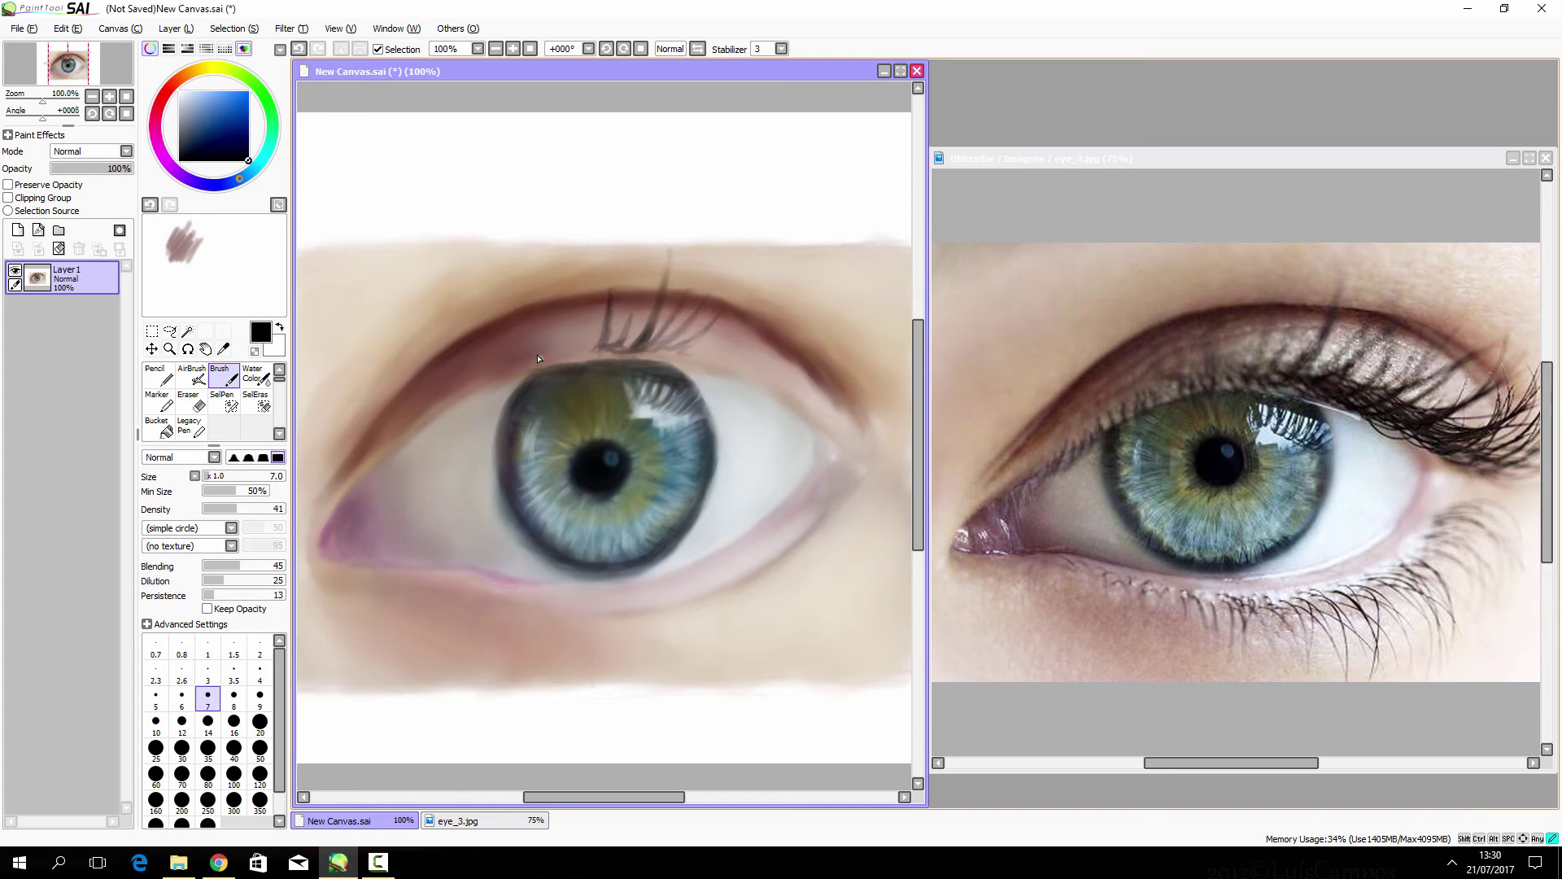
mouse_move(537, 358)
left_mouse_down()
mouse_move(579, 305)
mouse_move(707, 342)
mouse_move(632, 320)
mouse_move(635, 303)
left_mouse_up()
left_click(236, 567)
left_click(283, 508)
Step: Stroke upper lashes fanning out at the outer corner and continuing to the inner corner
left_click_drag(654, 371, 732, 338)
left_click_drag(838, 450, 887, 430)
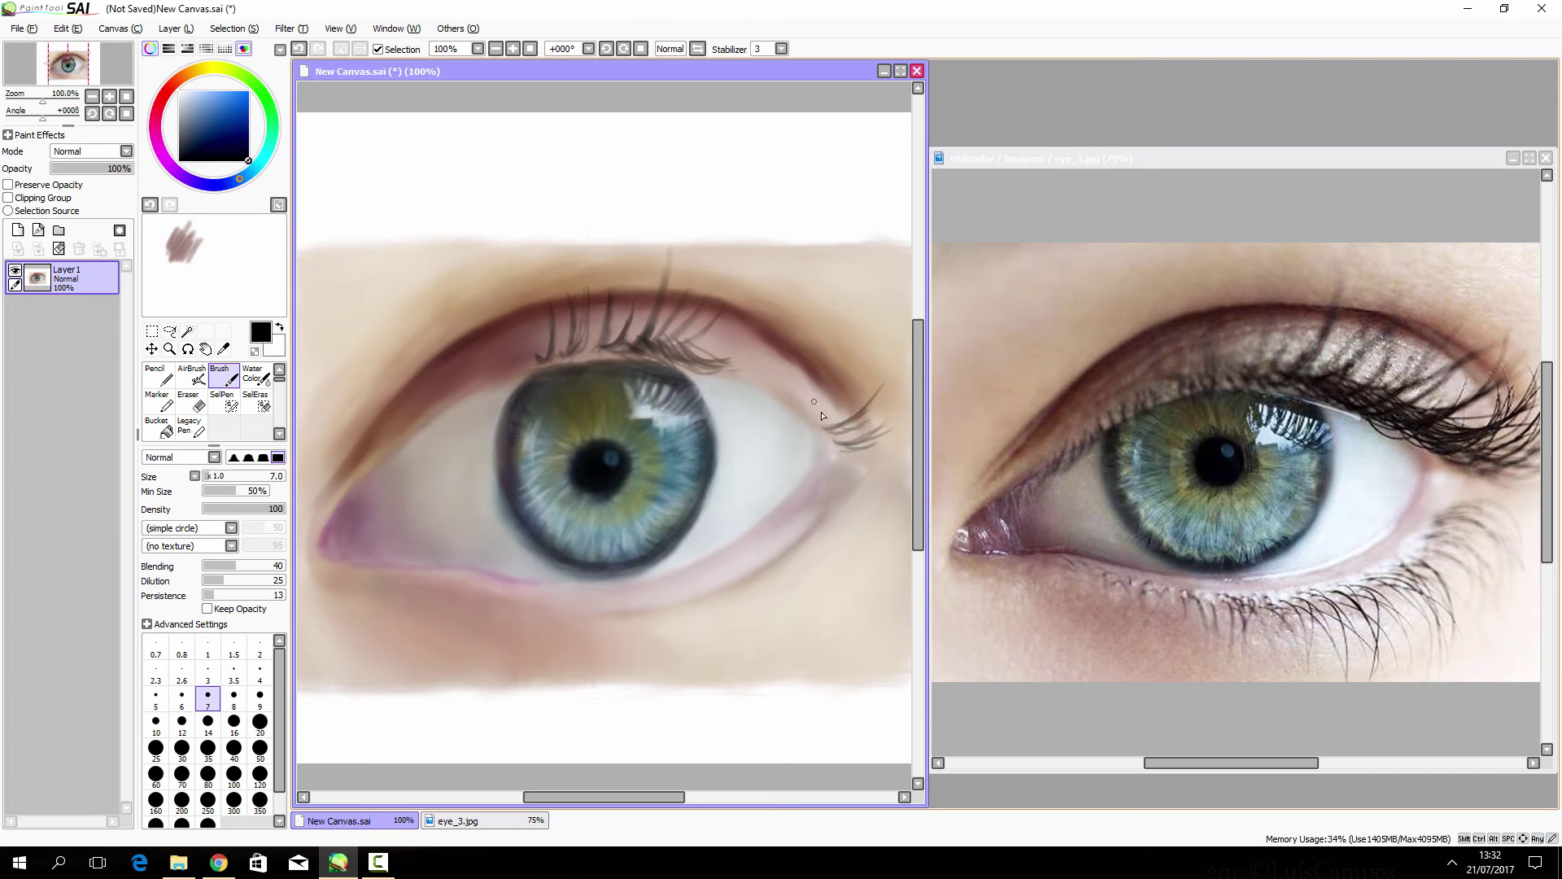
mouse_move(785, 400)
left_mouse_down()
mouse_move(862, 394)
mouse_move(854, 366)
mouse_move(878, 335)
mouse_move(809, 305)
left_mouse_up()
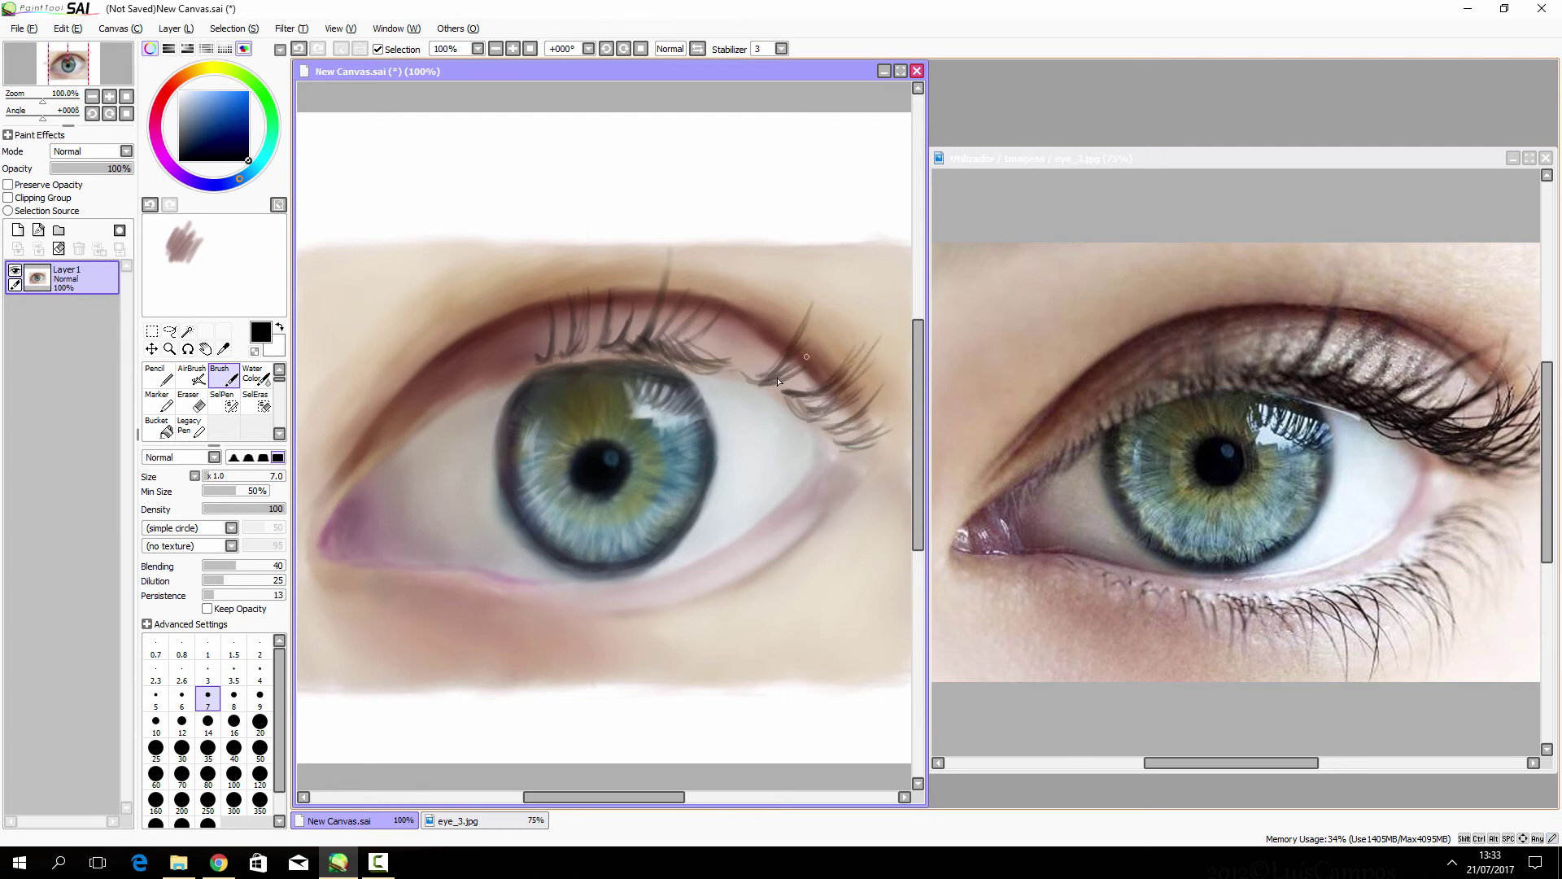
left_click_drag(745, 383, 822, 342)
left_click_drag(771, 419, 842, 391)
left_click_drag(661, 358, 694, 340)
mouse_move(517, 389)
left_mouse_down()
mouse_move(500, 367)
mouse_move(468, 370)
mouse_move(533, 319)
left_mouse_up()
mouse_move(462, 428)
left_mouse_down()
mouse_move(424, 390)
mouse_move(402, 400)
left_mouse_up()
left_click_drag(409, 478, 366, 417)
left_click_drag(351, 483, 337, 467)
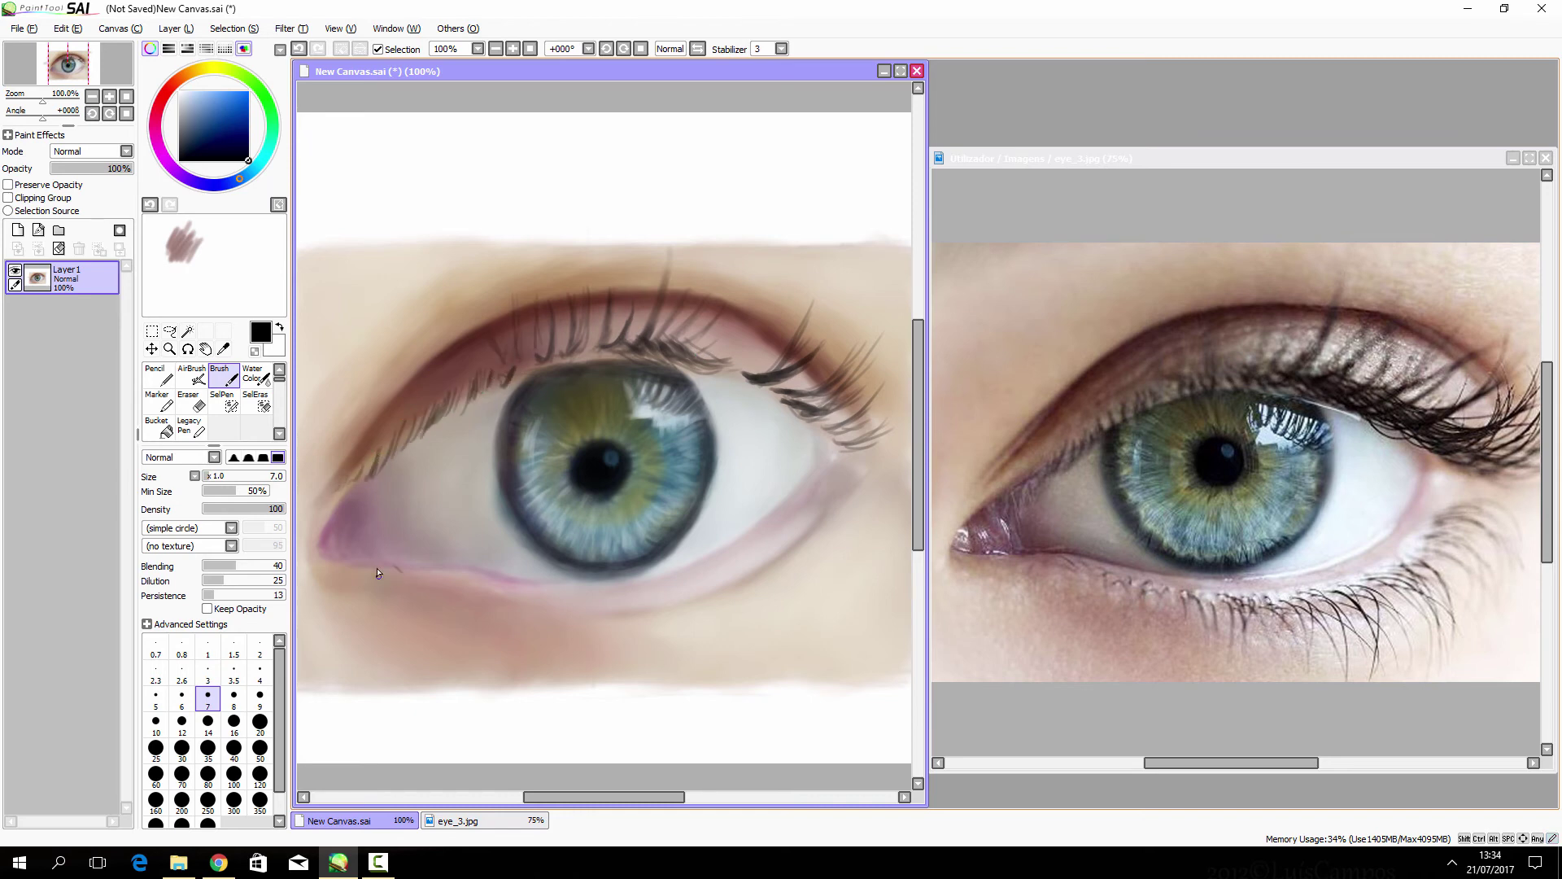
Step: Paint lower lashes along the lower lid out toward the outer corner
mouse_move(511, 595)
left_mouse_down()
mouse_move(525, 633)
mouse_move(568, 651)
mouse_move(630, 639)
left_mouse_up()
left_click_drag(642, 600, 680, 646)
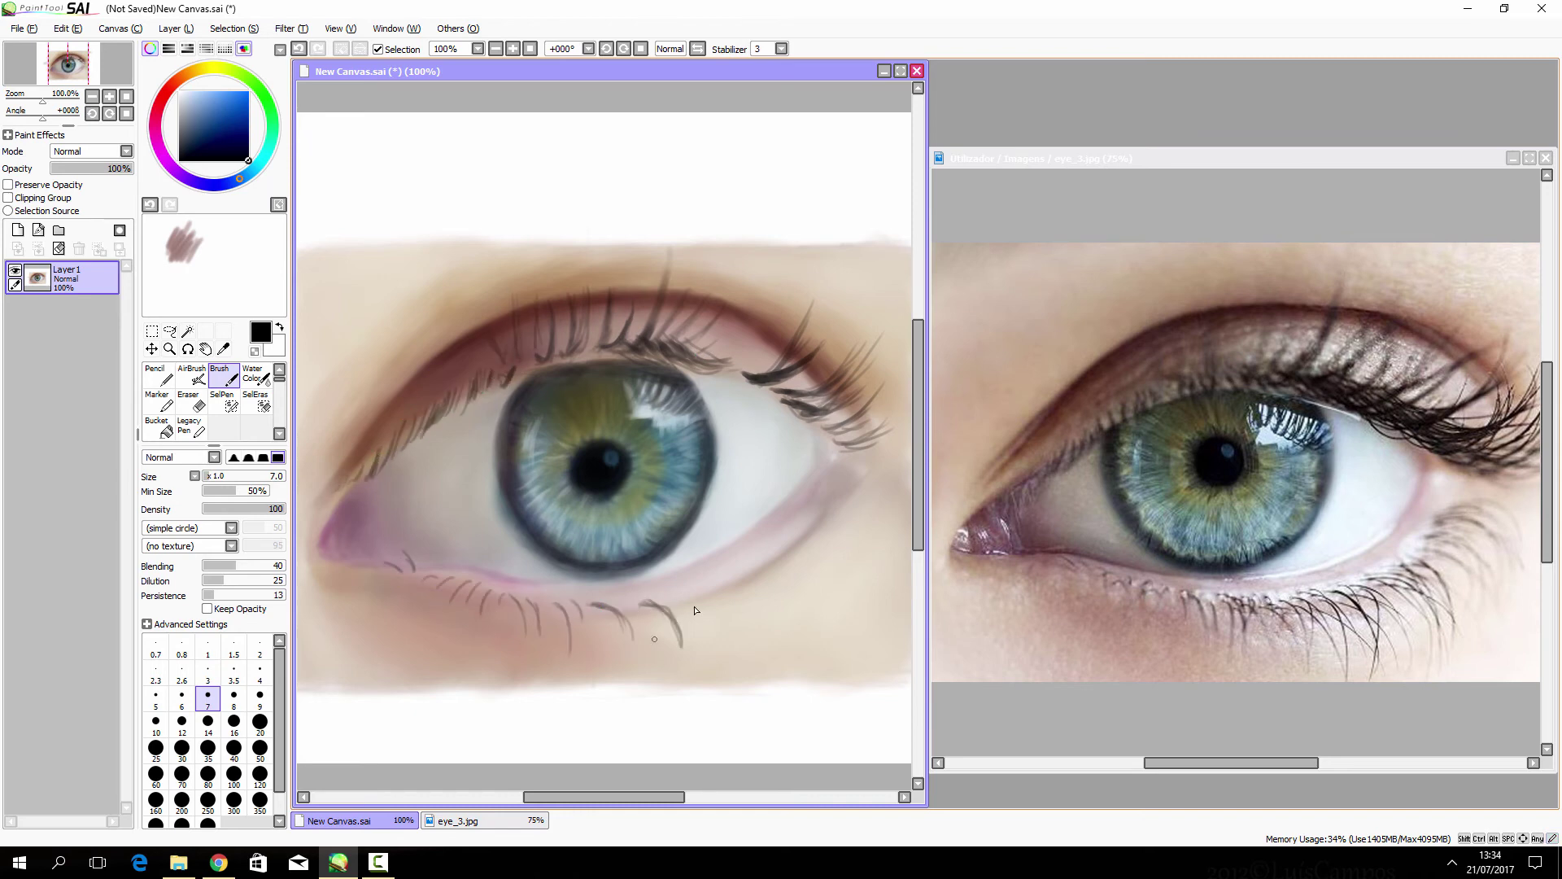
left_click_drag(707, 580, 780, 615)
mouse_move(763, 555)
left_mouse_down()
mouse_move(799, 578)
mouse_move(807, 556)
mouse_move(843, 546)
left_mouse_up()
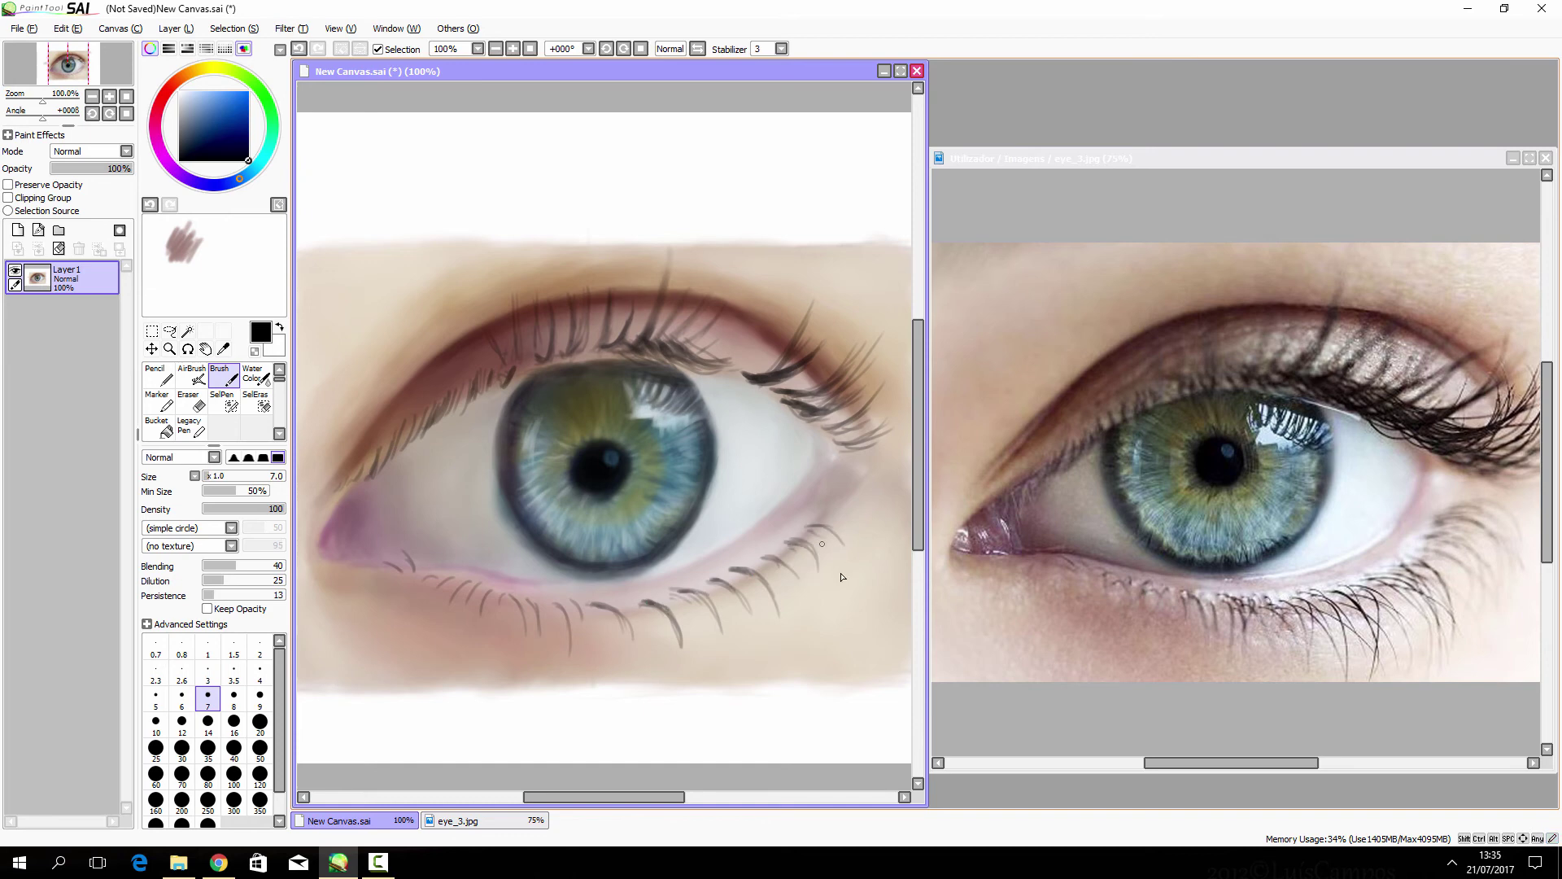
left_click_drag(828, 491, 875, 533)
Step: Thicken the upper lashes and add long fanned lashes around the outer corner
left_click_drag(680, 362, 769, 324)
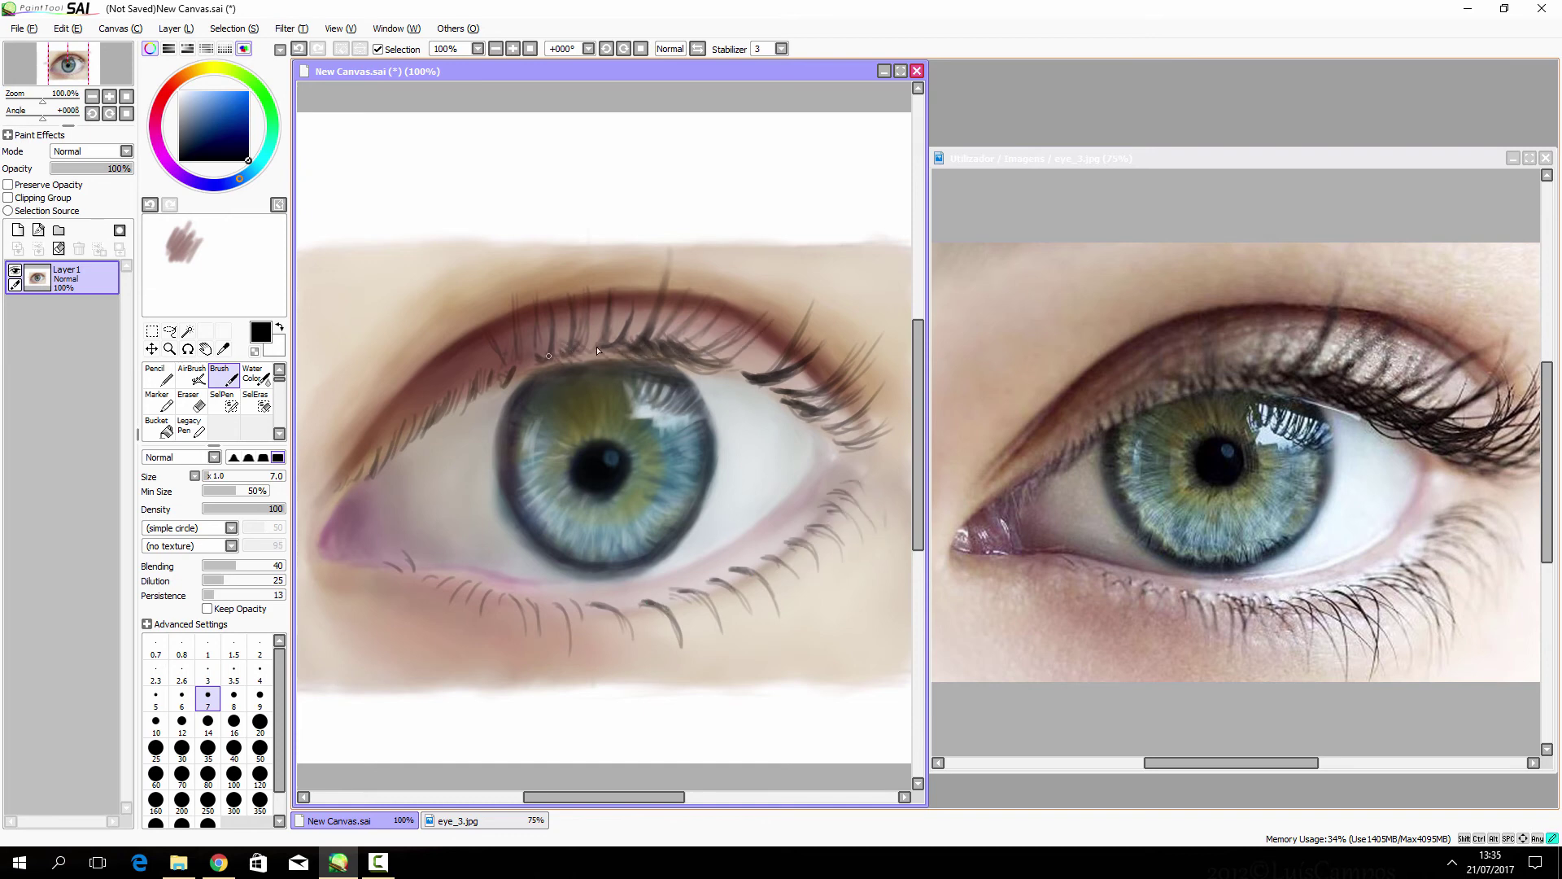
left_click_drag(573, 358, 619, 321)
left_click_drag(597, 358, 646, 283)
left_click_drag(667, 342, 687, 314)
mouse_move(683, 341)
left_mouse_down()
mouse_move(760, 387)
mouse_move(786, 322)
left_mouse_up()
left_click_drag(638, 355, 706, 318)
mouse_move(710, 355)
left_mouse_down()
mouse_move(740, 328)
mouse_move(692, 319)
left_mouse_up()
mouse_move(707, 360)
left_mouse_down()
mouse_move(762, 386)
mouse_move(793, 324)
left_mouse_up()
mouse_move(736, 392)
left_mouse_down()
mouse_move(826, 358)
mouse_move(842, 301)
left_mouse_up()
left_click_drag(781, 382, 848, 321)
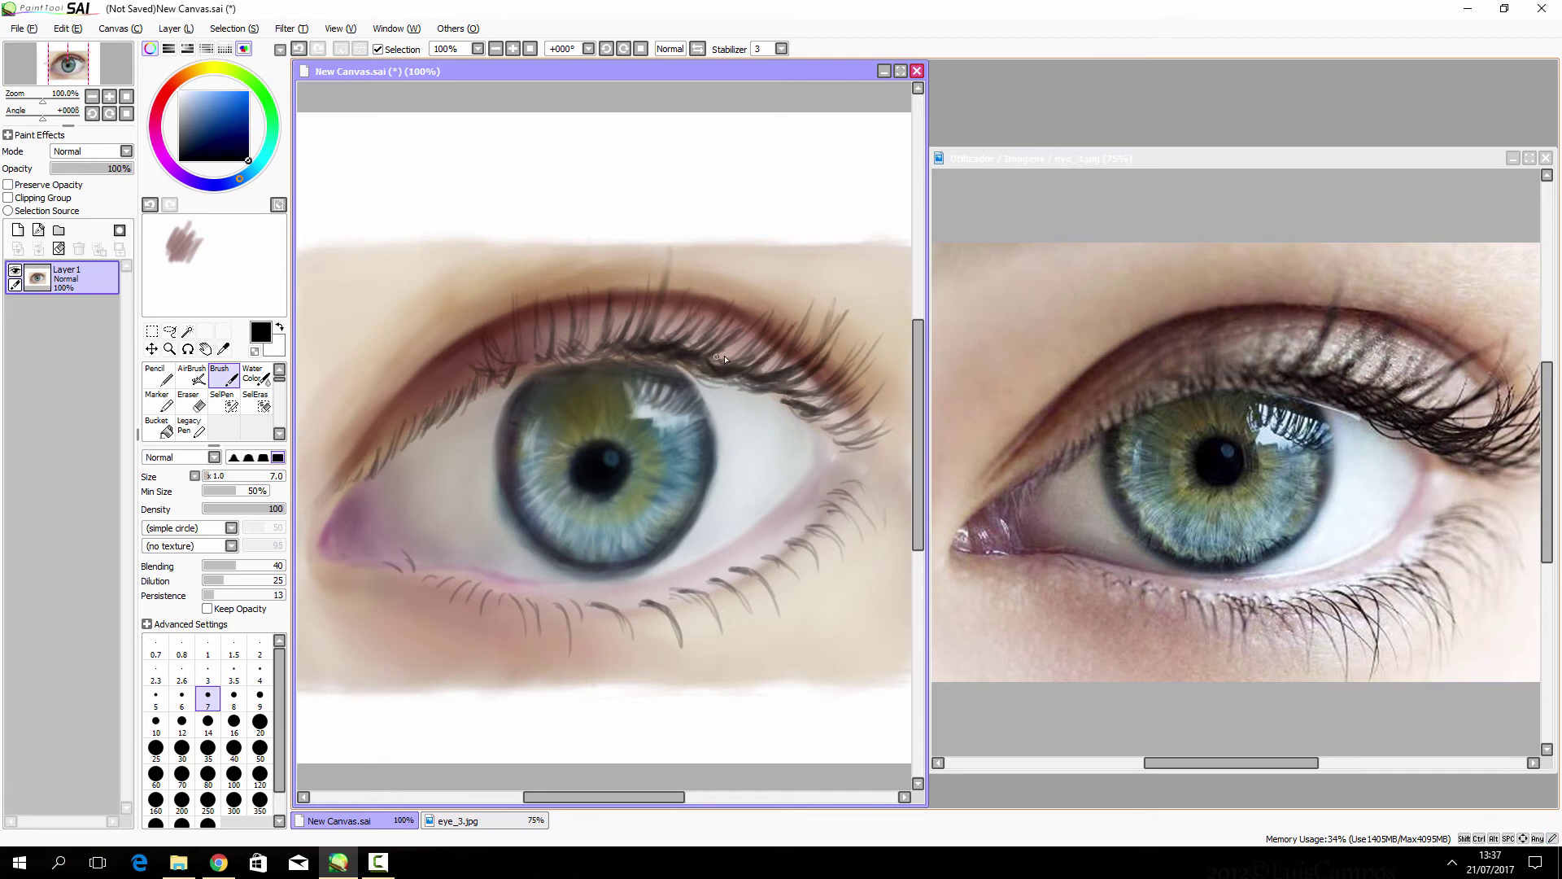
left_click_drag(713, 356, 746, 270)
mouse_move(736, 382)
left_mouse_down()
mouse_move(802, 374)
mouse_move(890, 403)
left_mouse_up()
Step: Add sparser lower lashes from the outer corner back toward the inner corner
left_click_drag(847, 508, 875, 480)
left_click_drag(750, 560, 778, 602)
mouse_move(714, 575)
left_mouse_down()
mouse_move(750, 610)
mouse_move(656, 660)
left_mouse_up()
mouse_move(560, 606)
left_mouse_down()
mouse_move(571, 639)
mouse_move(584, 632)
left_mouse_up()
mouse_move(531, 599)
left_mouse_down()
mouse_move(540, 636)
mouse_move(504, 629)
left_mouse_up()
left_click_drag(480, 587, 490, 620)
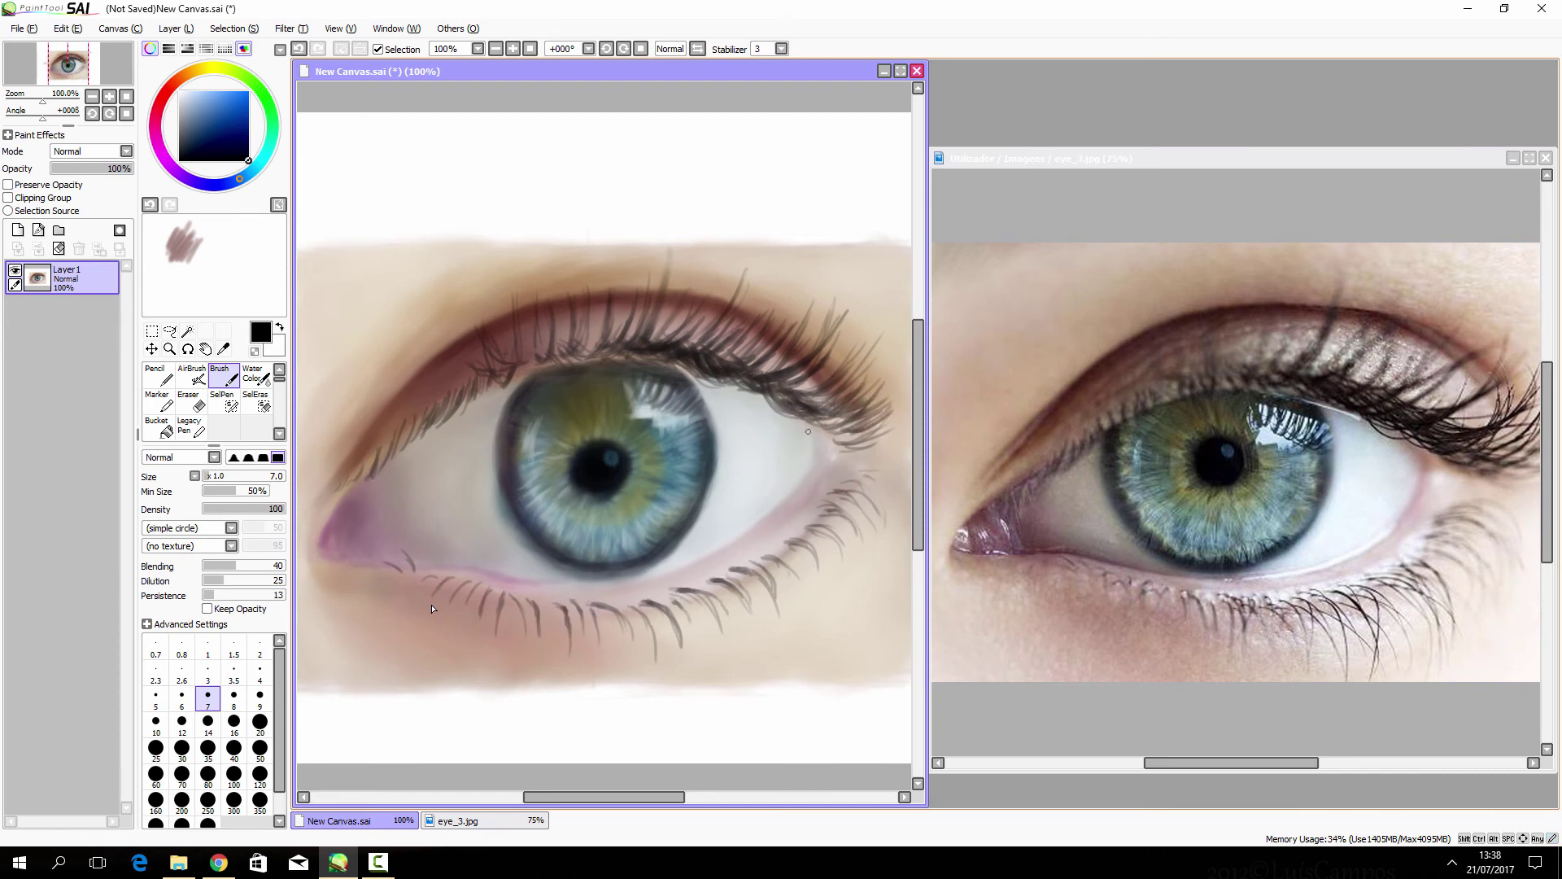
Step: Glaze dark maroon and red over the pink inner corner with a low-density brush
left_click(332, 531, "alt")
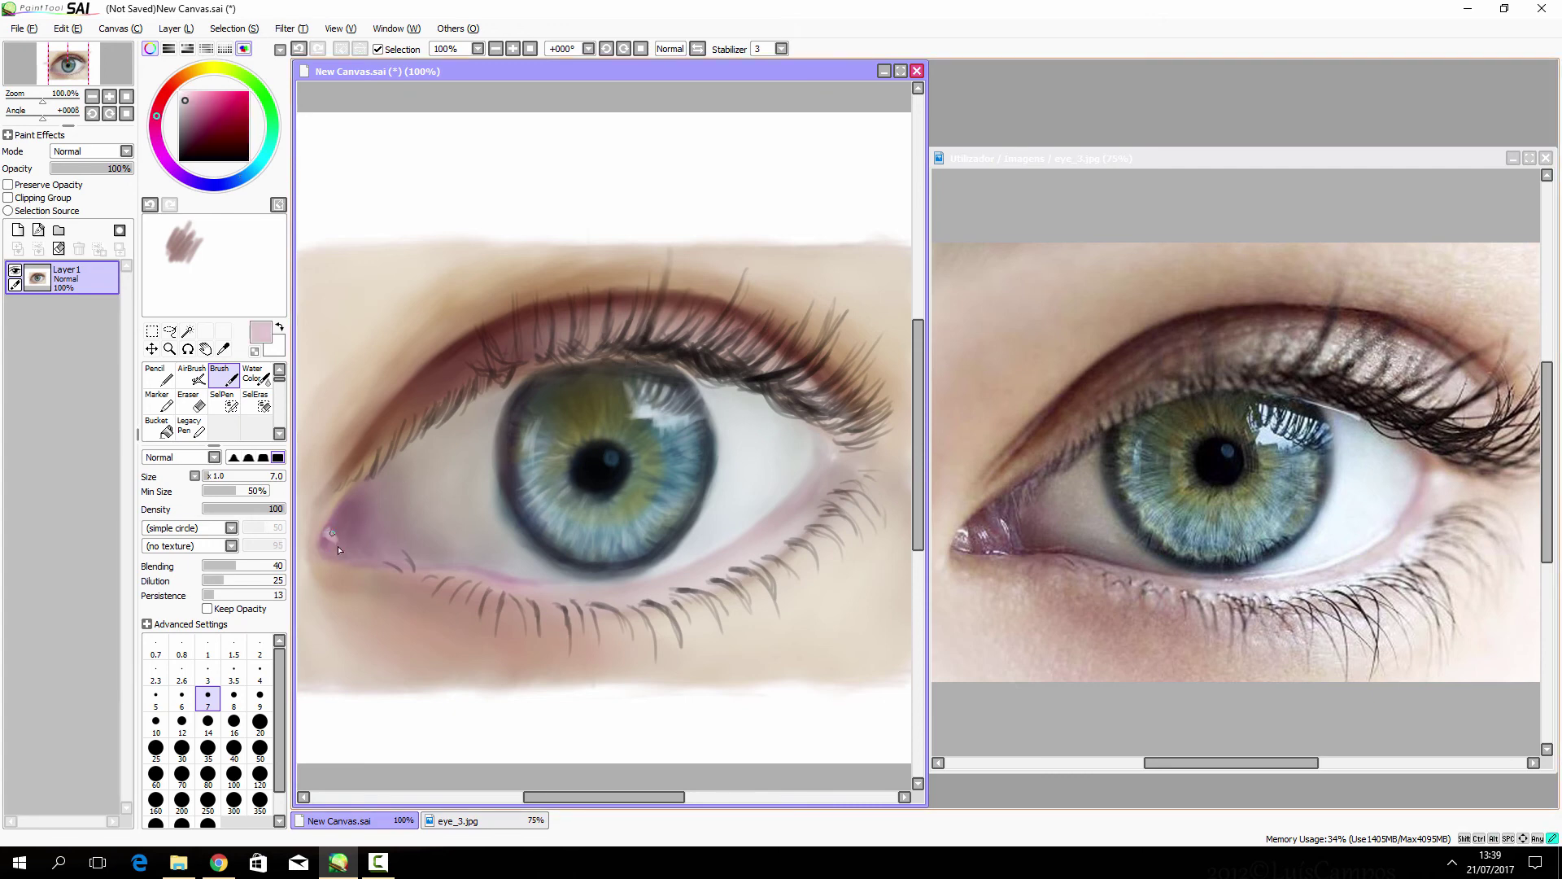
left_click(364, 543, "alt")
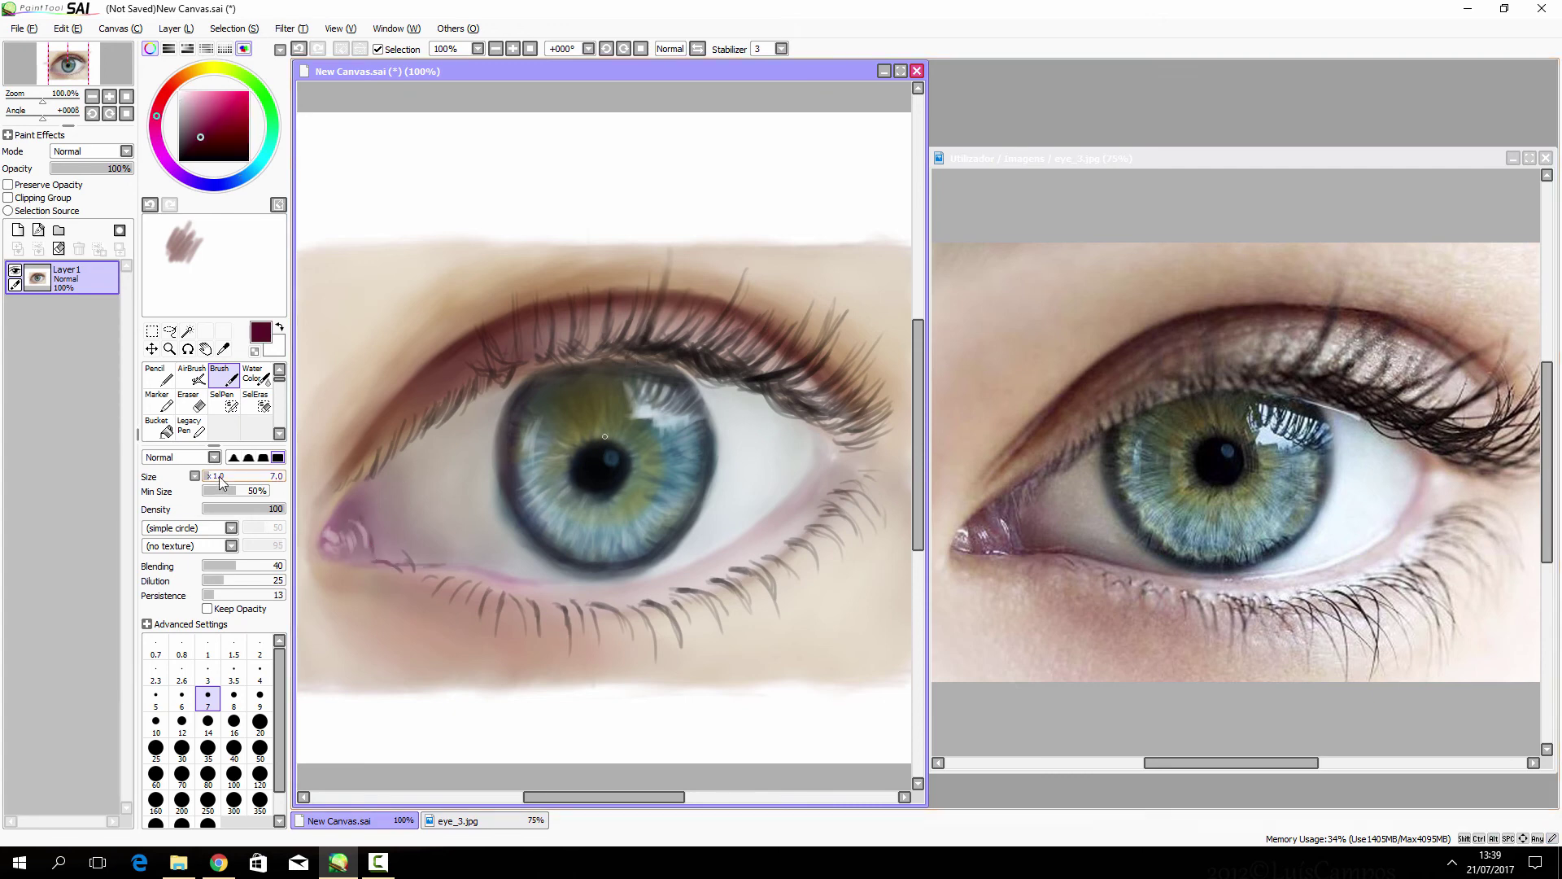
left_click(222, 475)
left_click_drag(271, 509, 220, 509)
left_click(428, 563, "alt")
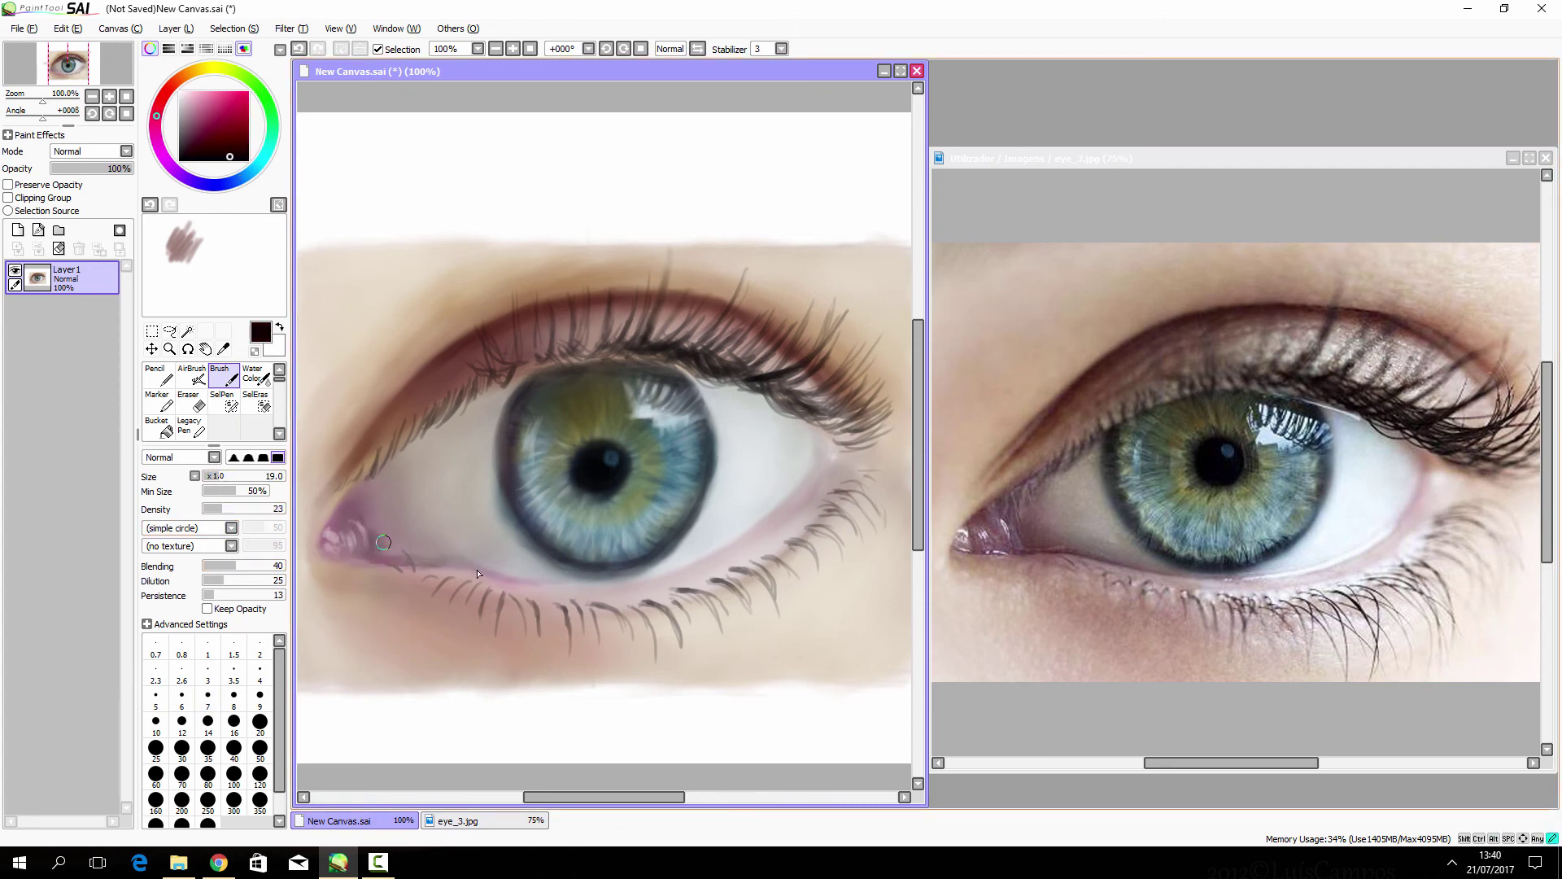
left_click_drag(325, 549, 370, 563)
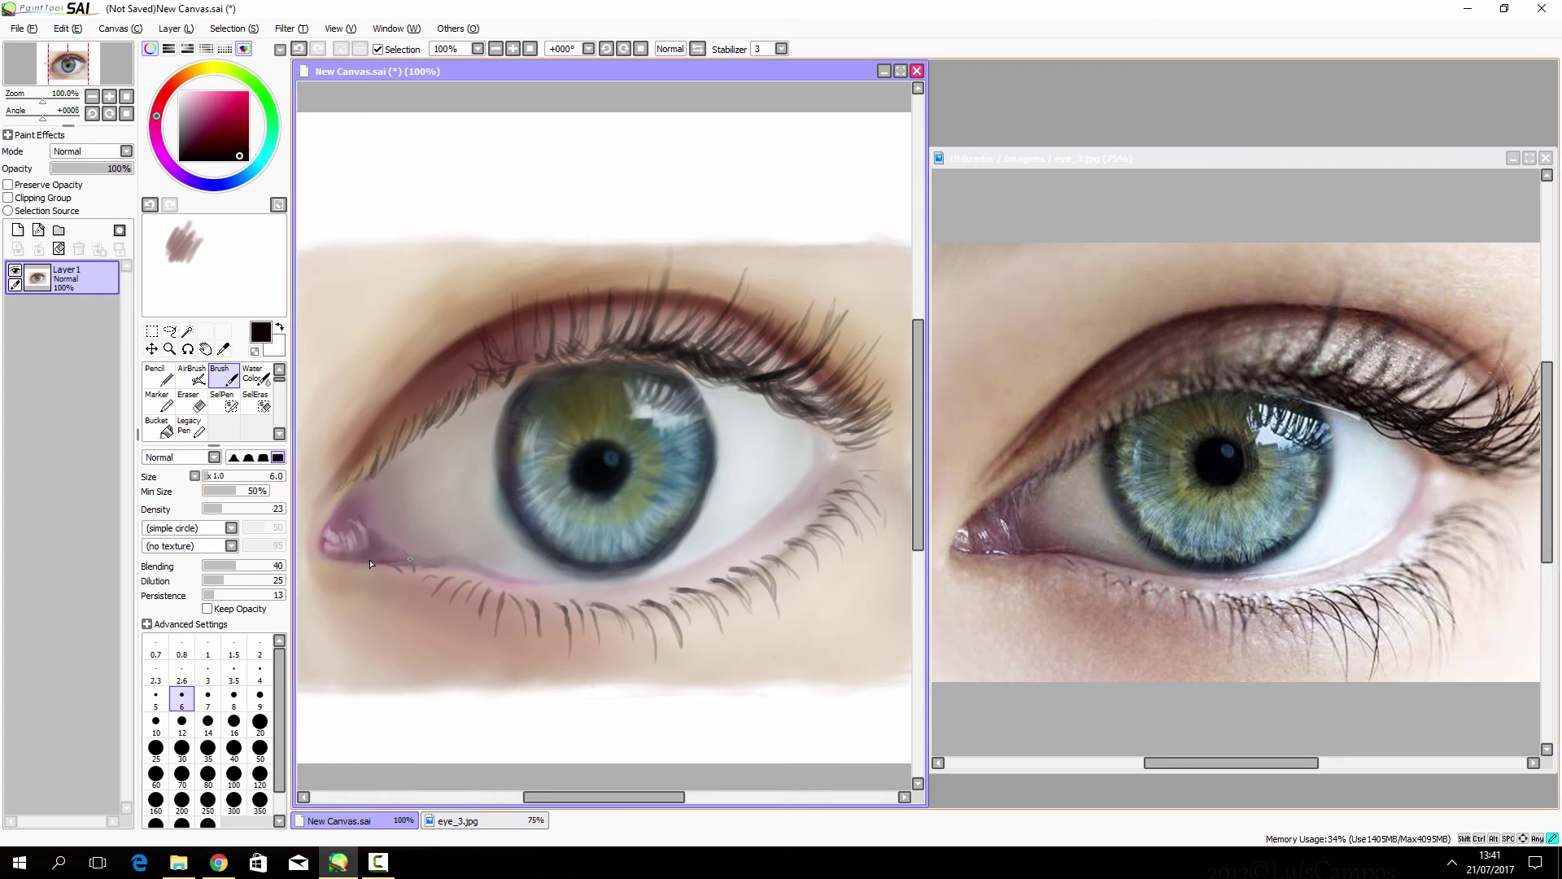
left_click(354, 490, "alt")
left_click(341, 512, "alt")
left_click(341, 513, "alt")
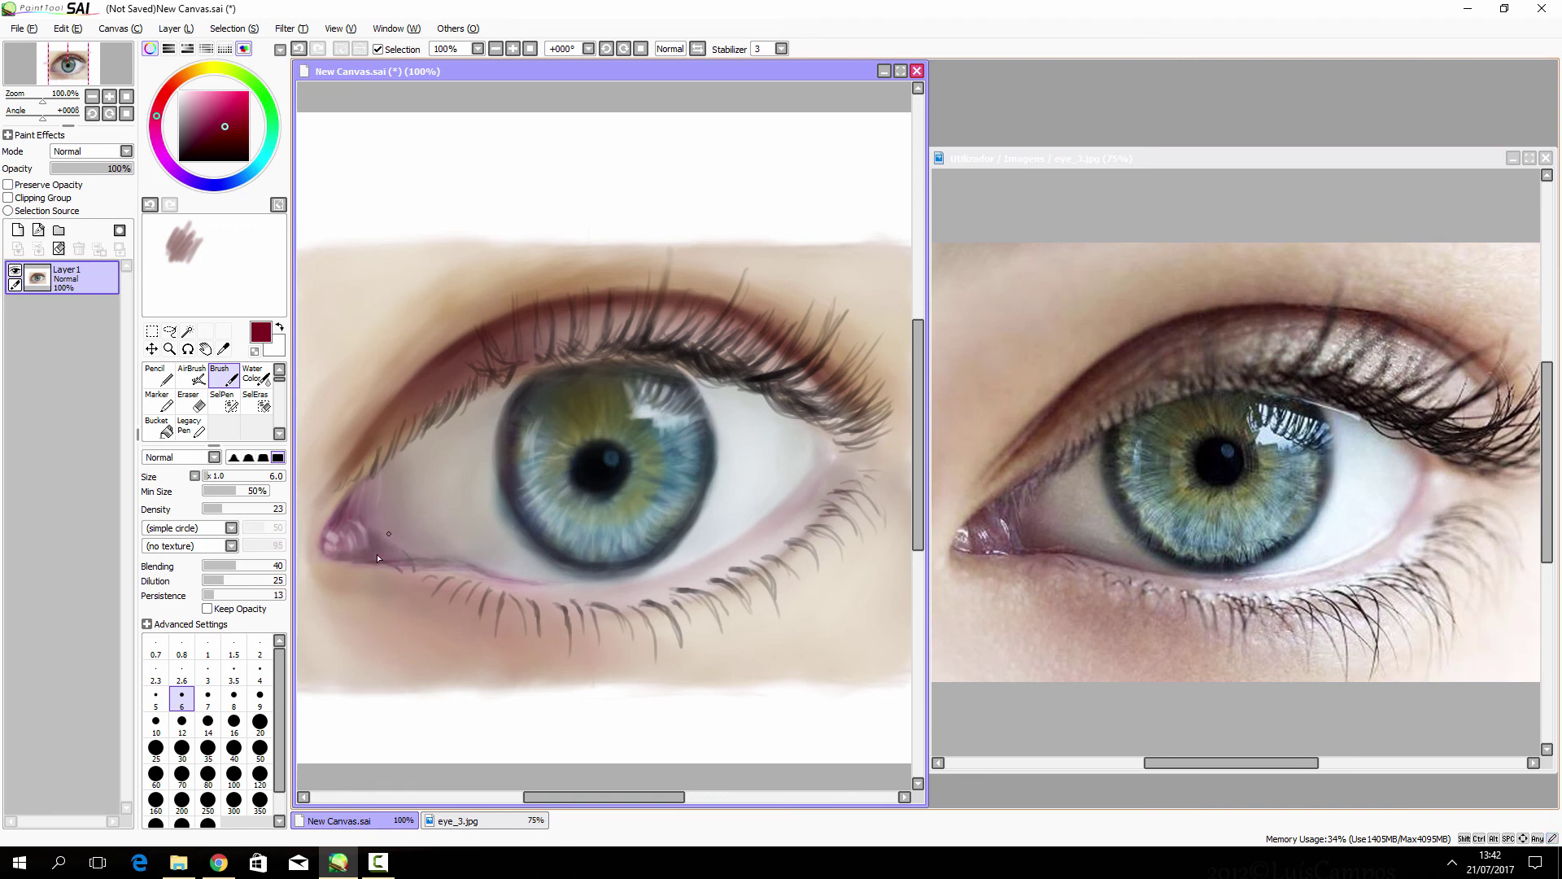
left_click_drag(334, 541, 359, 503)
left_click(350, 533, "alt")
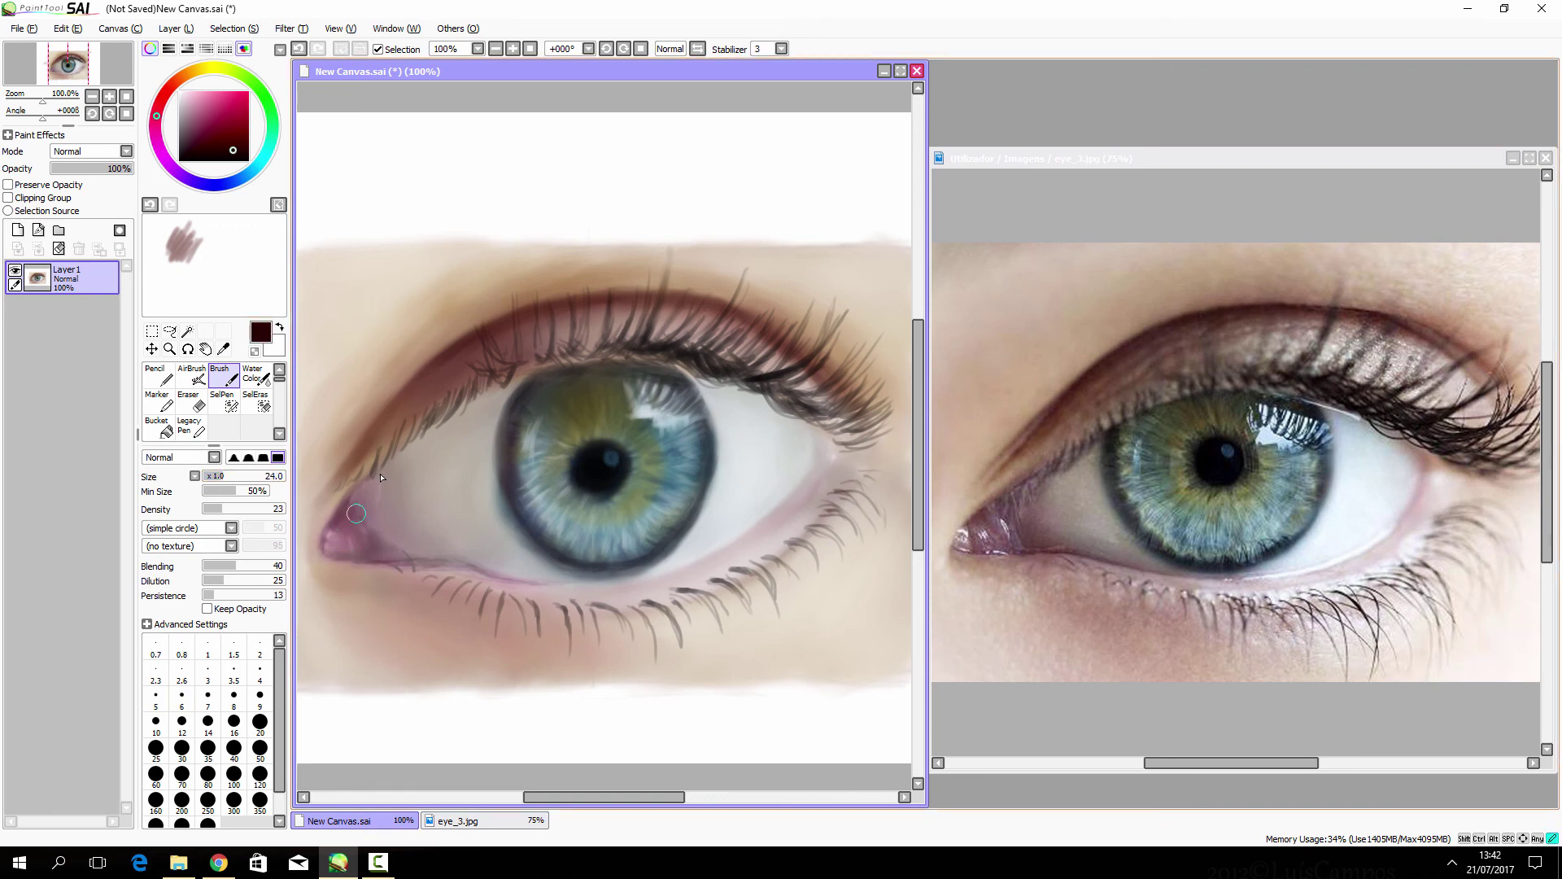
left_click(398, 541, "alt")
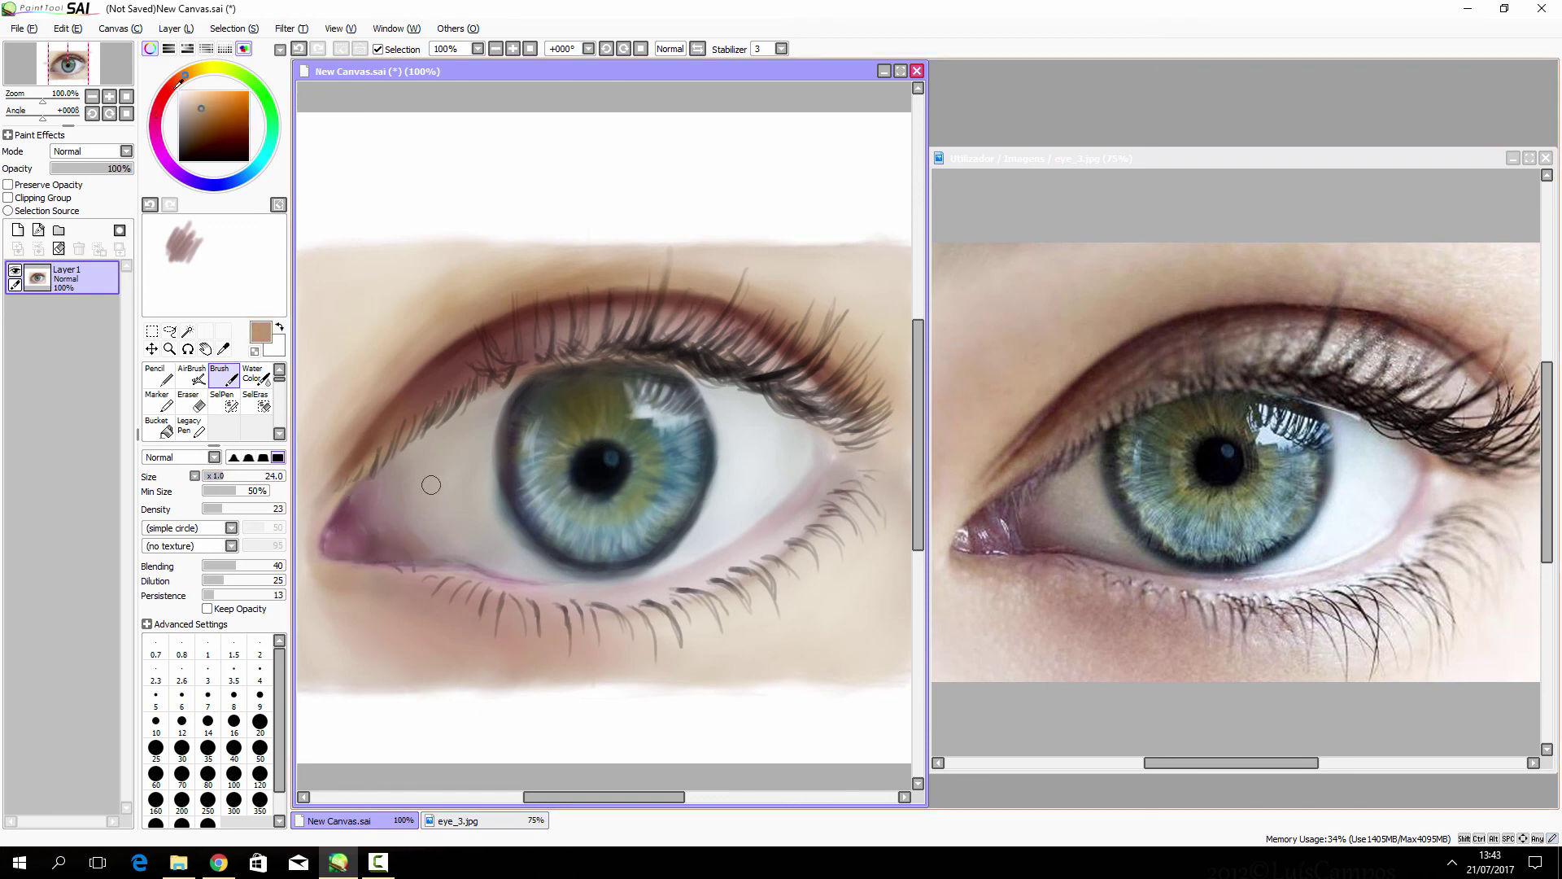
Step: Dab near-white highlights on the inner eye corner with a size 4 brush
left_click(431, 484, "alt")
left_click(260, 668)
left_click(333, 539)
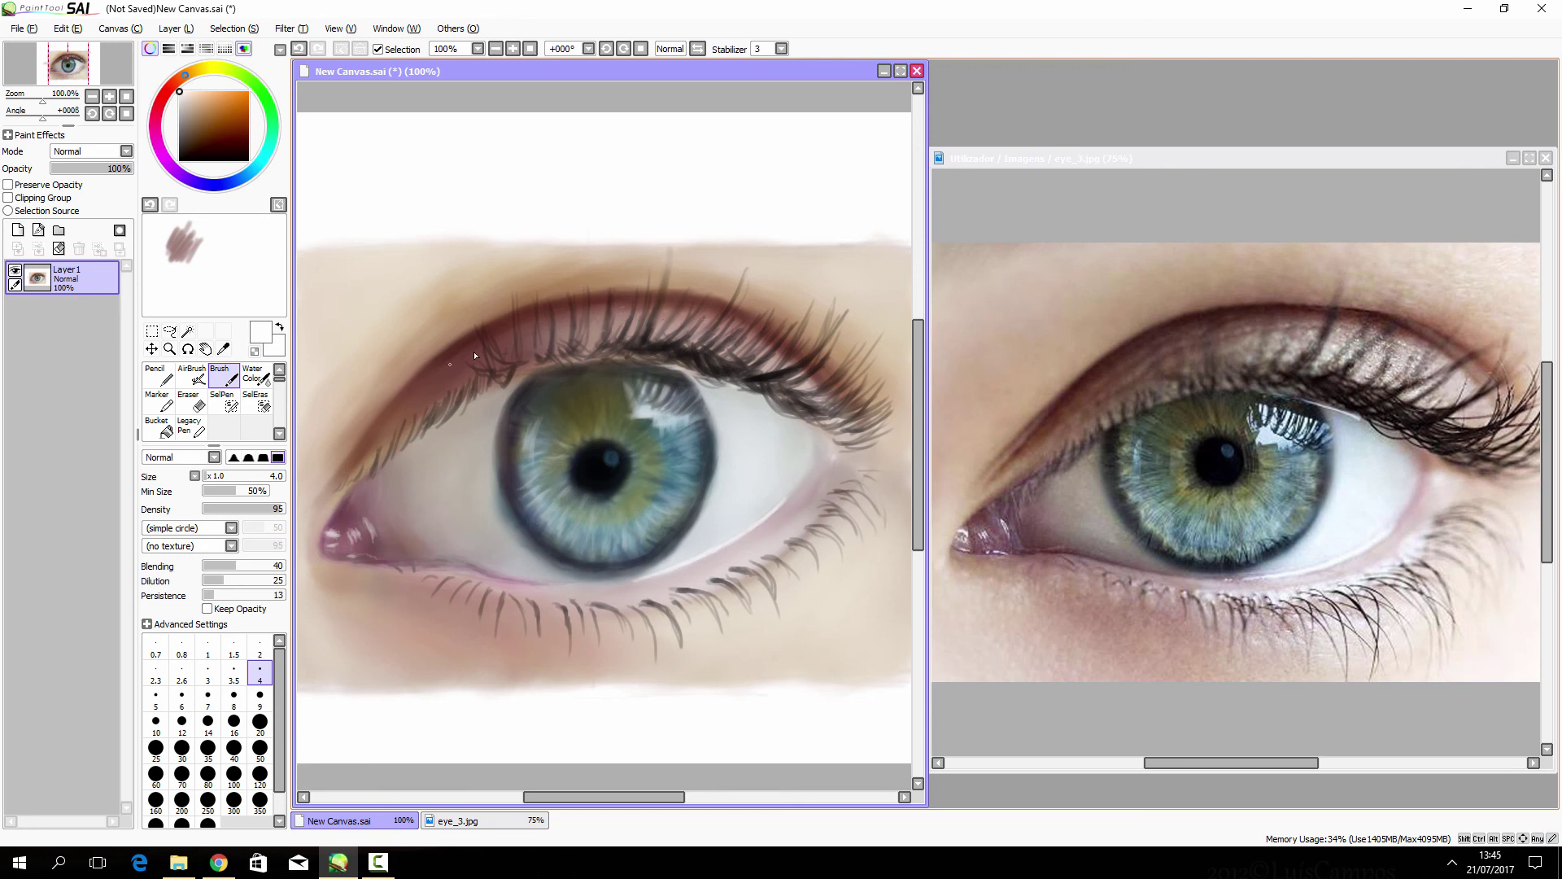
Step: Blend the skin just above the upper lashes with sampled beige at low density, size 12
left_click(449, 366, "alt")
left_click(547, 328, "alt")
left_click(207, 698)
left_click_drag(255, 510, 224, 509)
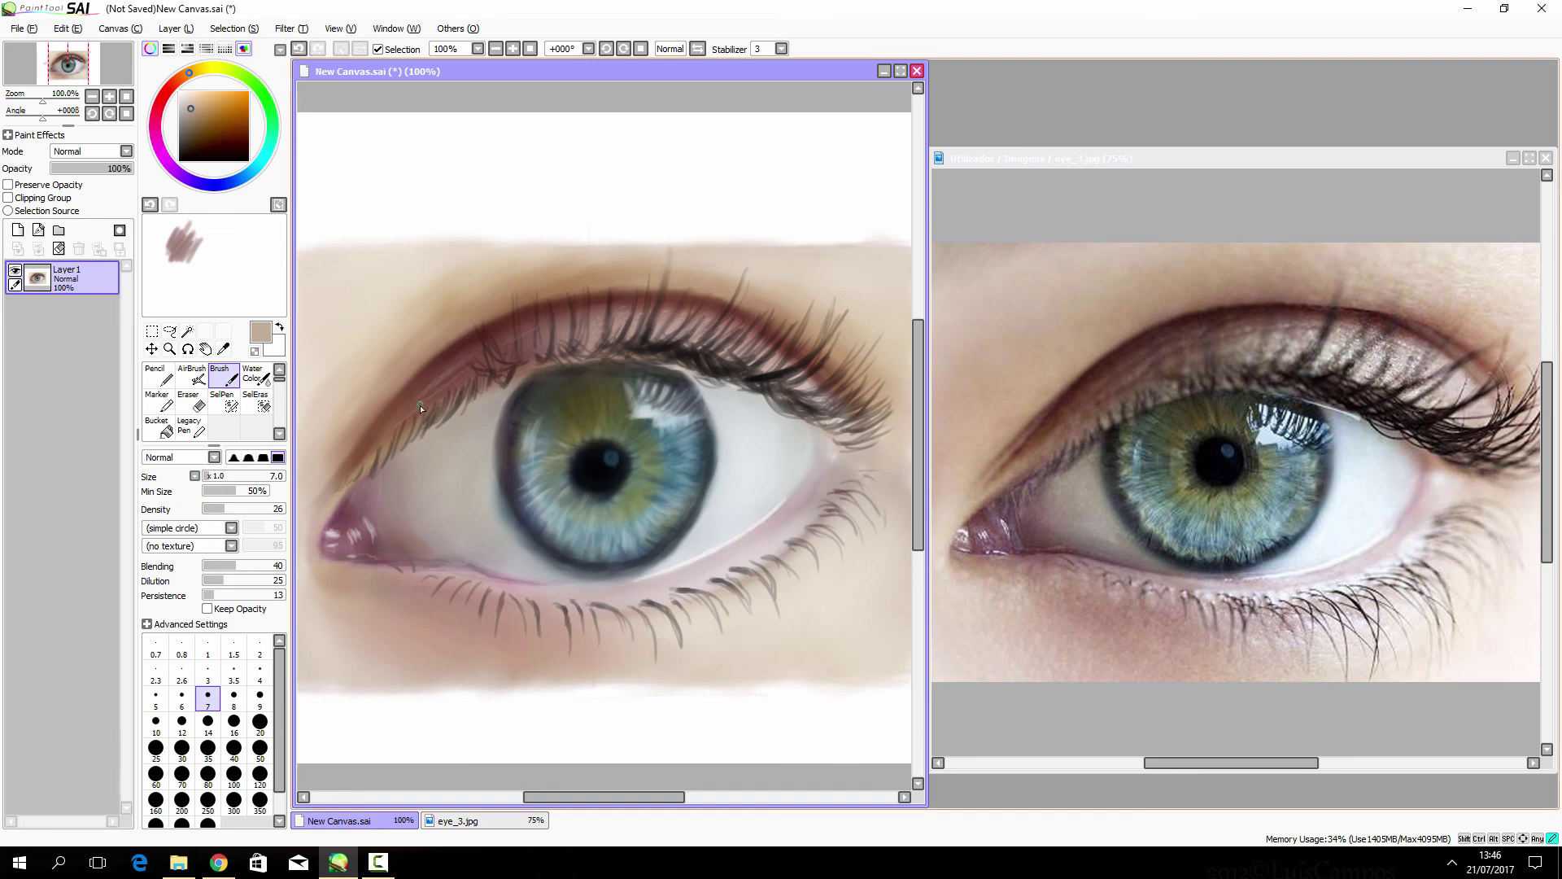
left_click(422, 407, "alt")
left_click(181, 721)
left_click_drag(528, 346, 595, 322)
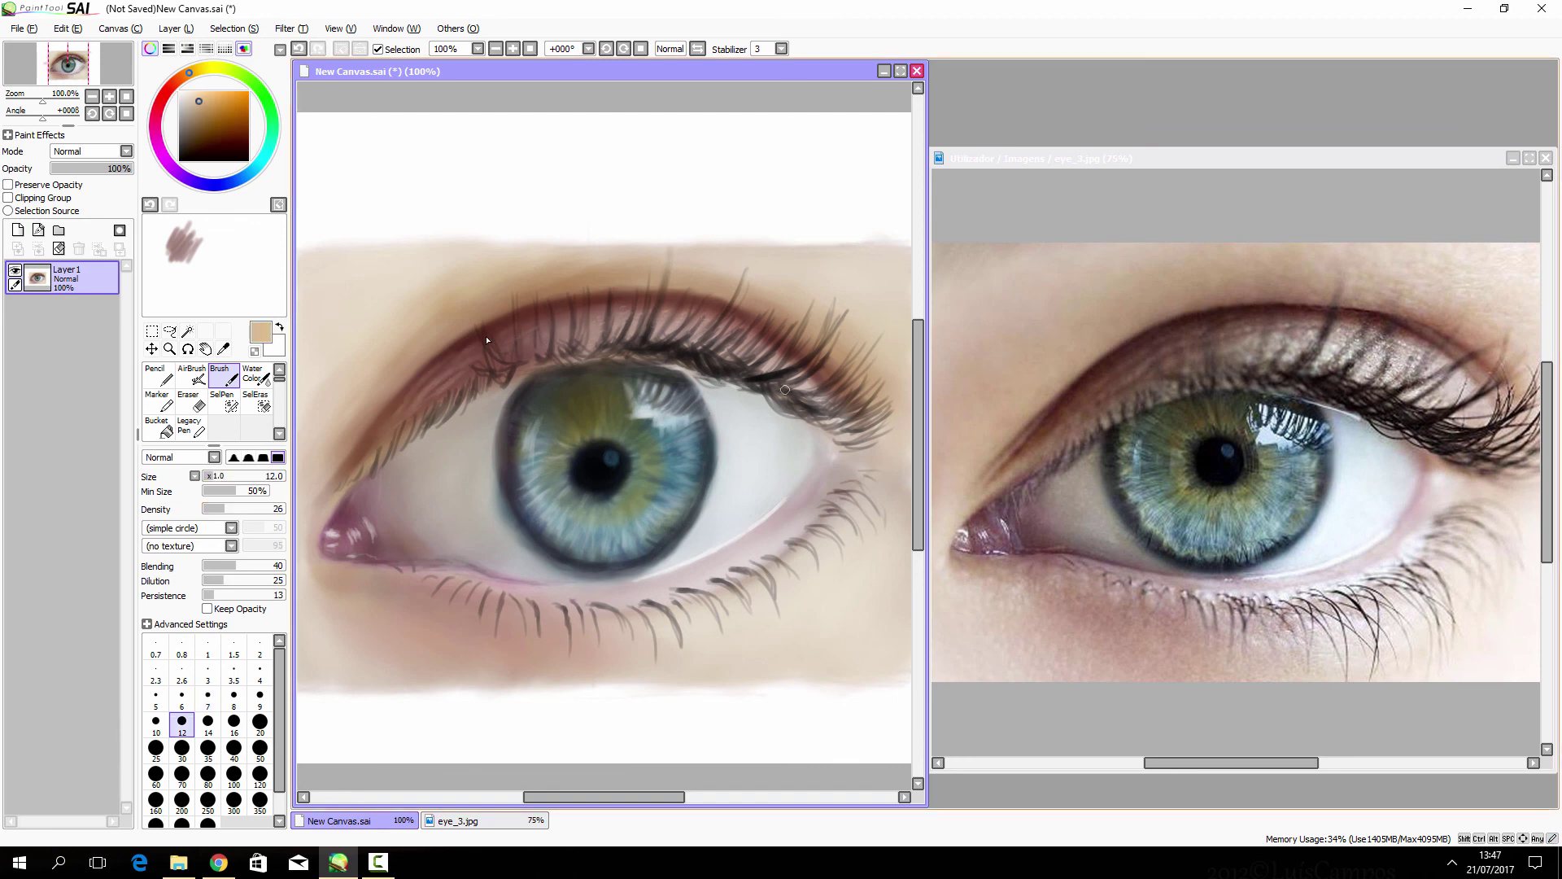
Step: Sample a lighter beige above the lashes, then set up black at size 10 for more lashes
left_click(799, 281, "alt")
key("Right")
key("Right")
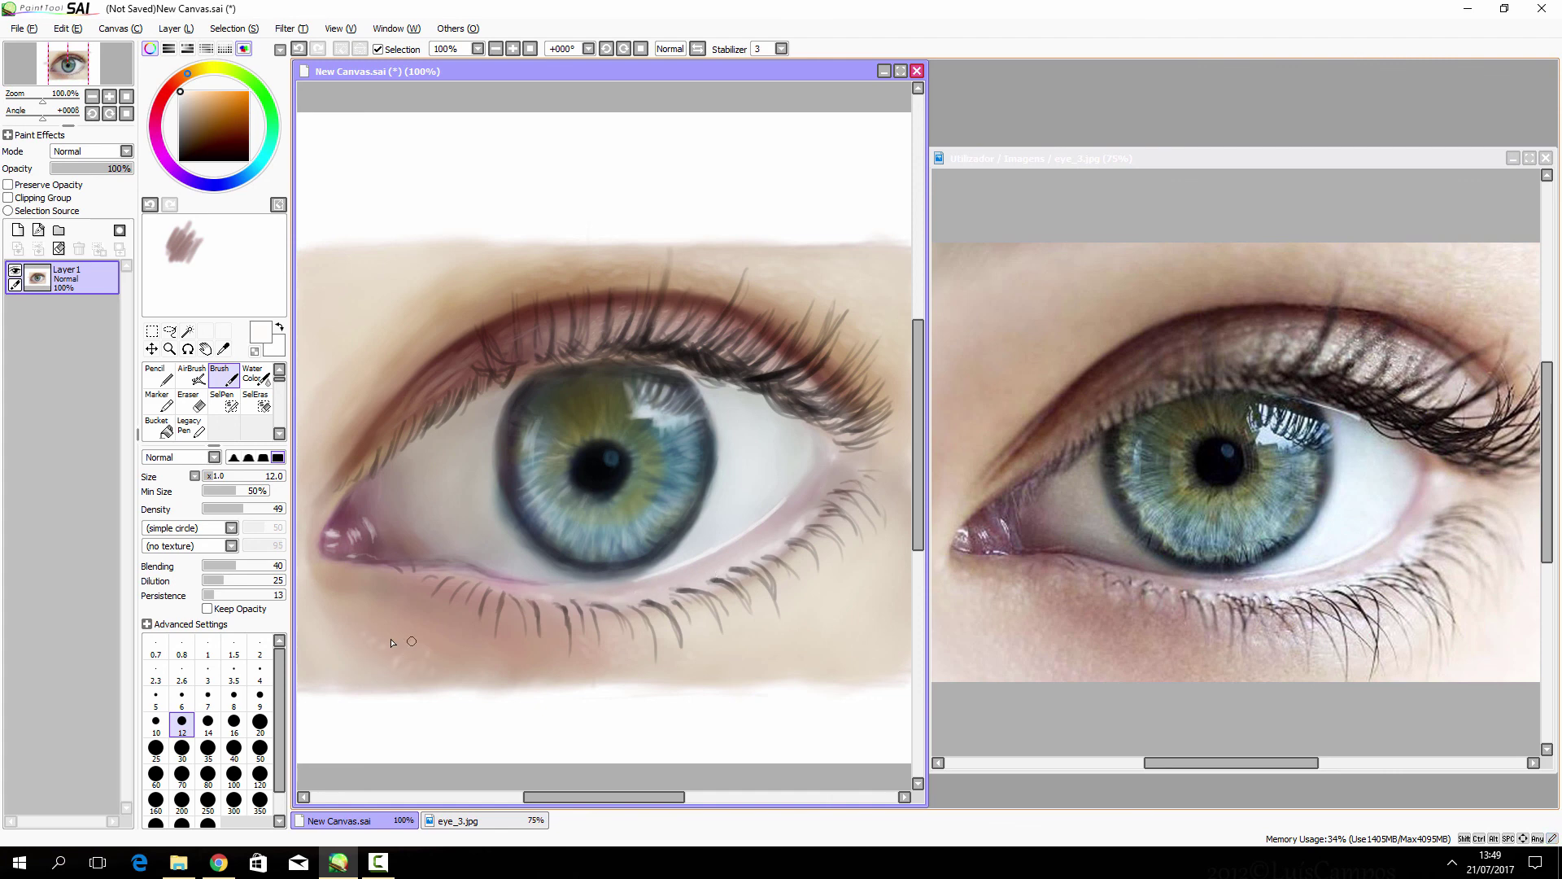
key("bracketleft")
key("bracketleft")
key("bracketleft")
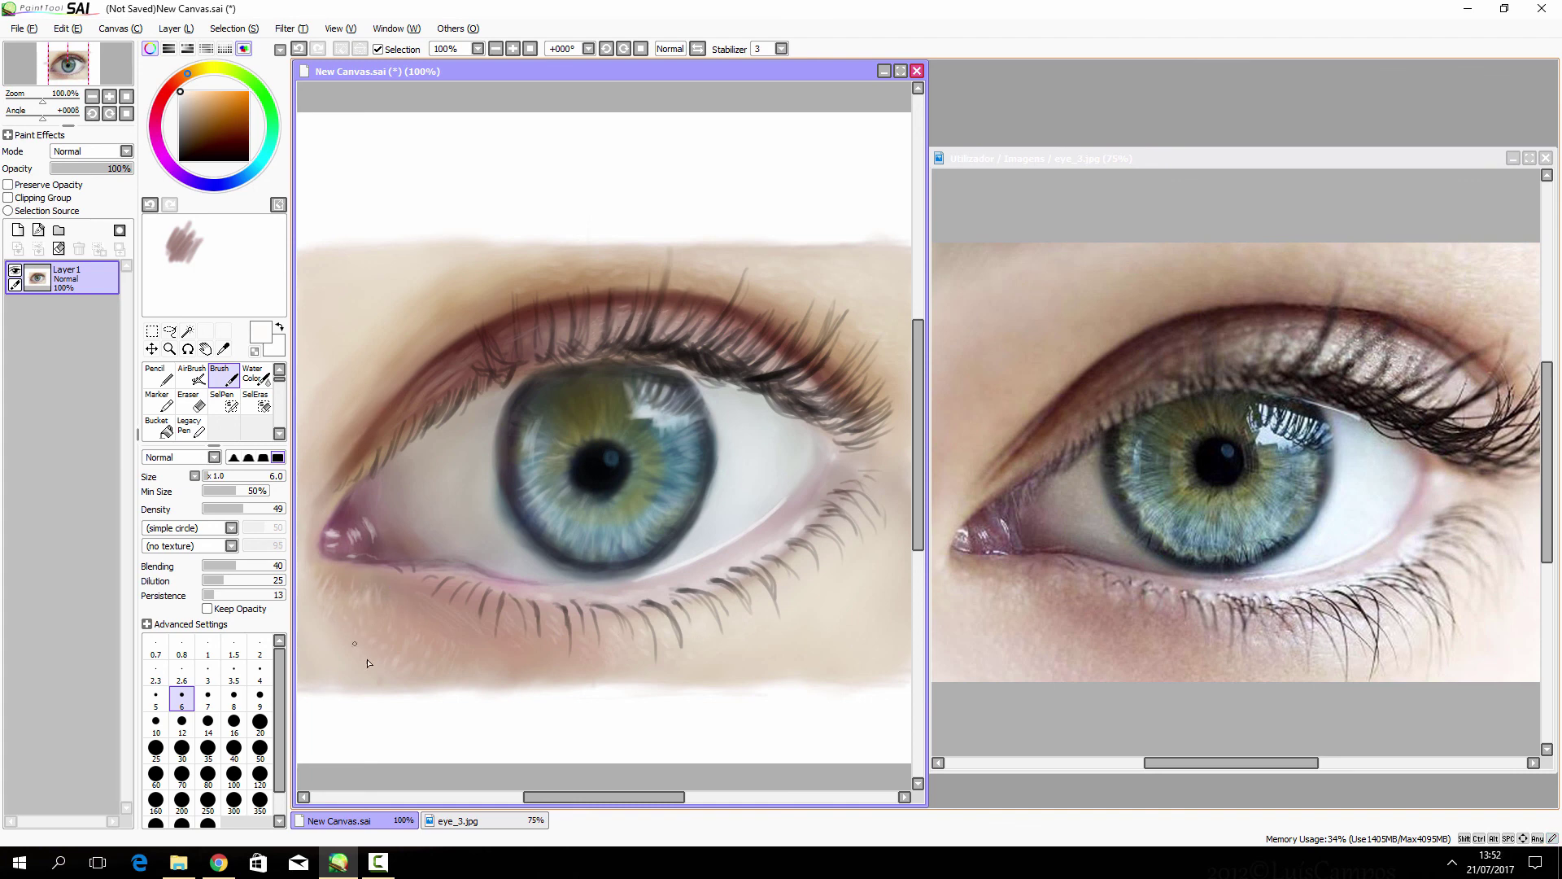
left_click(248, 160)
left_click(155, 721)
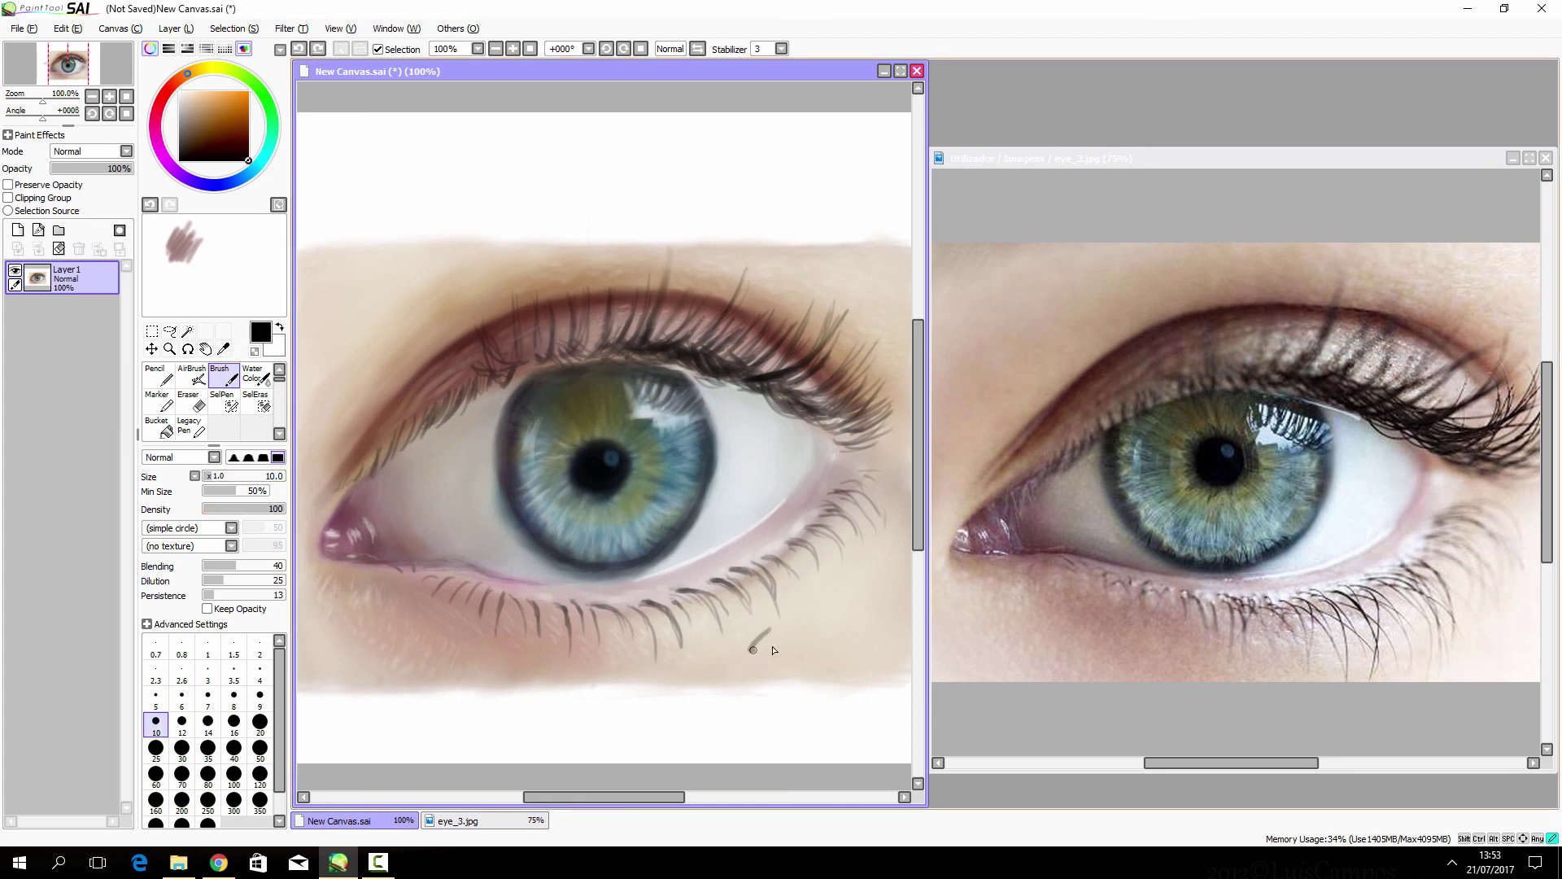